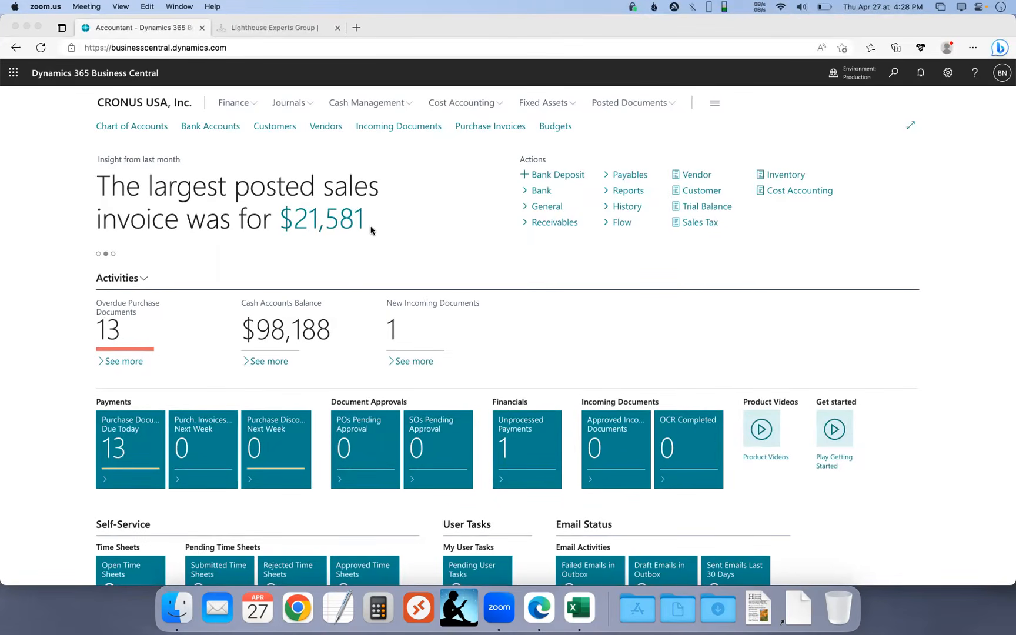
- Open the Purchase Invoice Import page on the Lighthouse Experts Group website
{"action": "left_click", "coordinate": [282, 28]}
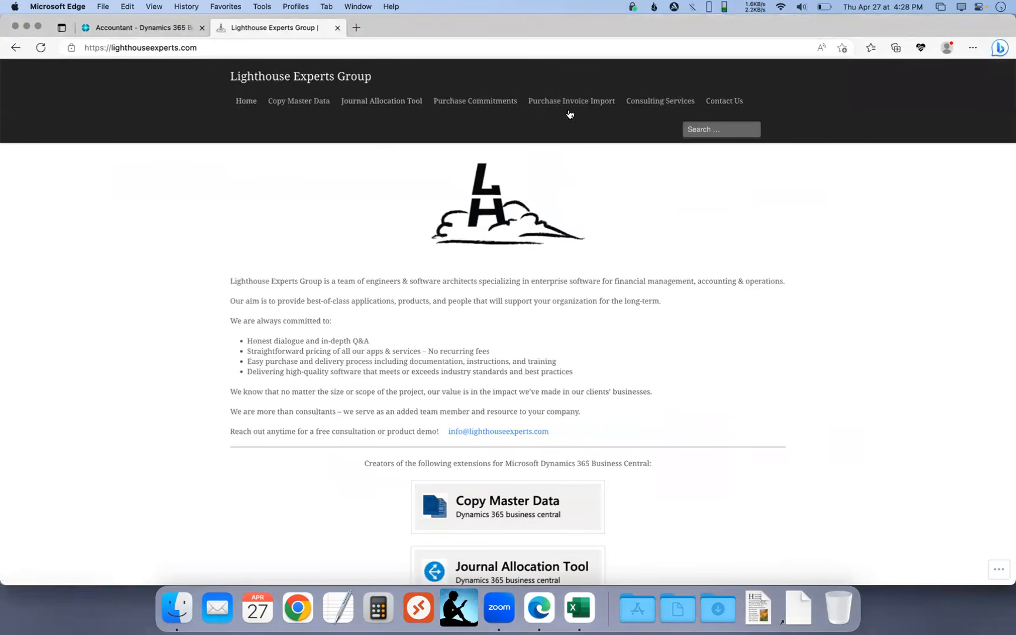
{"action": "mouse_move", "coordinate": [562, 107]}
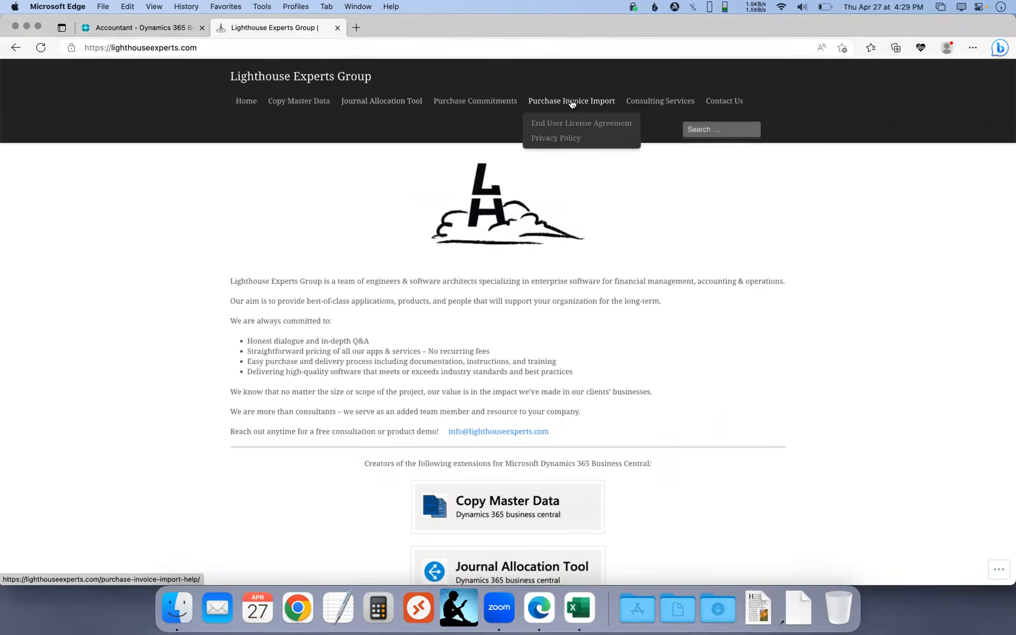
{"action": "left_click", "coordinate": [577, 102]}
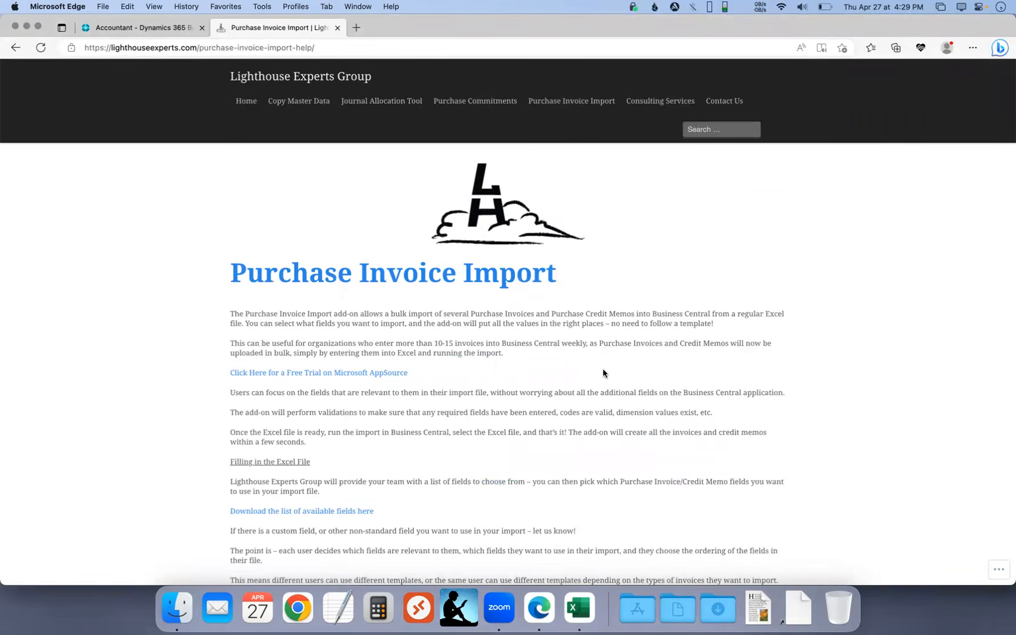
- Download the list of available fields linked from the page and open Purchase Invoice Import Available Fields.xlsx in Excel
{"action": "scroll", "coordinate": [491, 341], "scroll_direction": "down", "scroll_amount": 3}
{"action": "scroll", "coordinate": [491, 341], "scroll_direction": "down", "scroll_amount": 10}
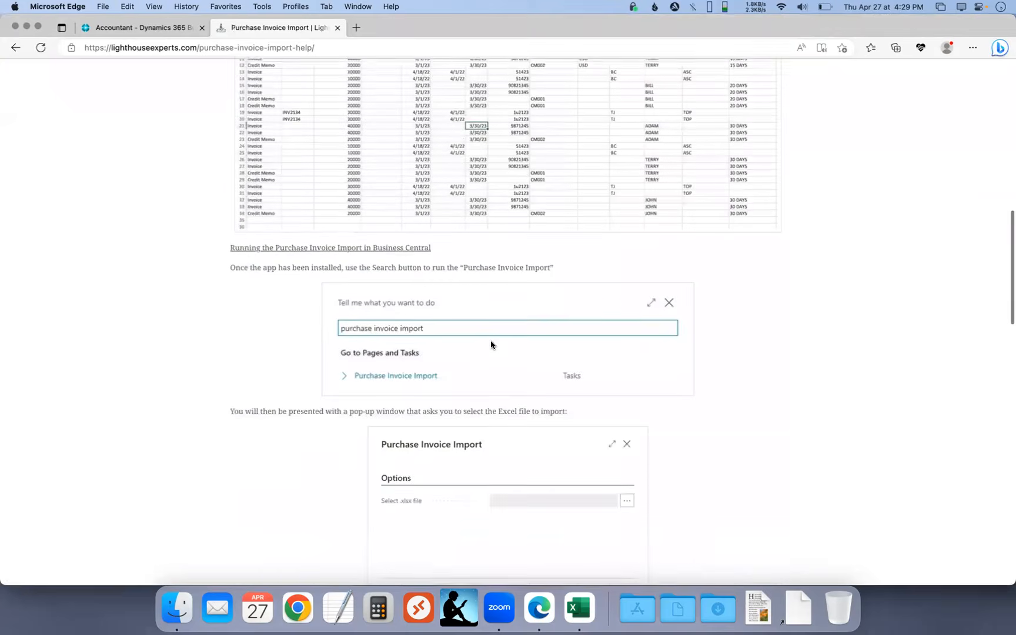
{"action": "scroll", "coordinate": [490, 340], "scroll_direction": "up", "scroll_amount": 15}
{"action": "scroll", "coordinate": [491, 340], "scroll_direction": "down", "scroll_amount": 3}
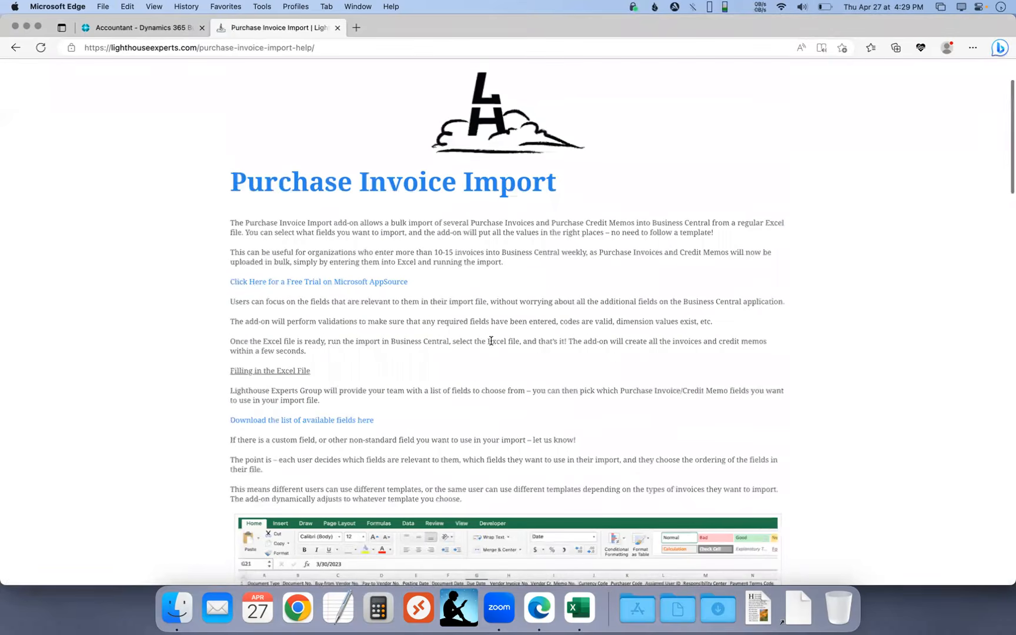
{"action": "scroll", "coordinate": [261, 529], "scroll_direction": "down", "scroll_amount": 1}
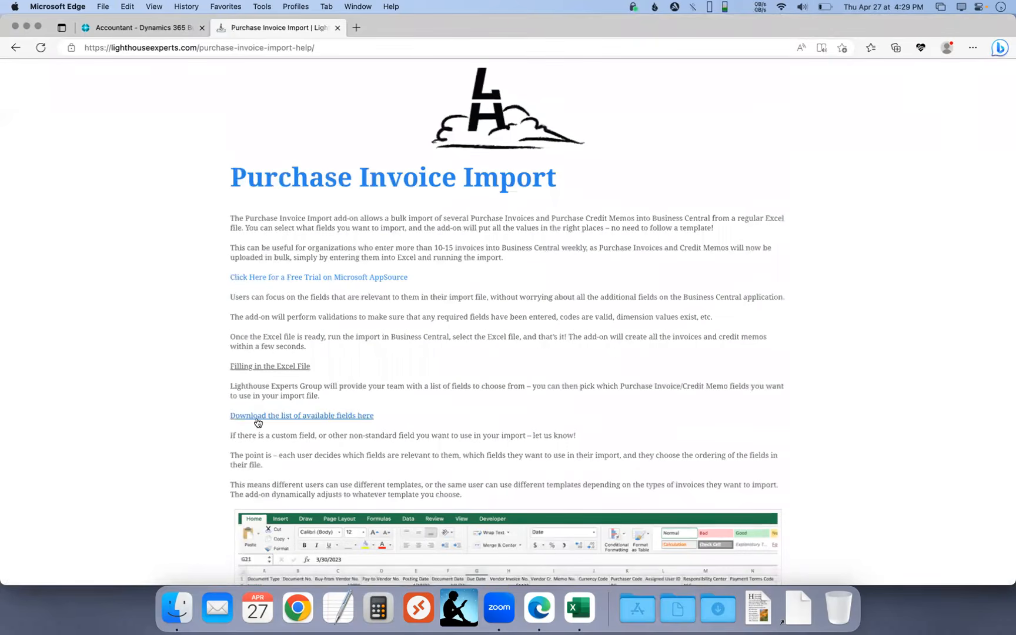
{"action": "left_click", "coordinate": [309, 416]}
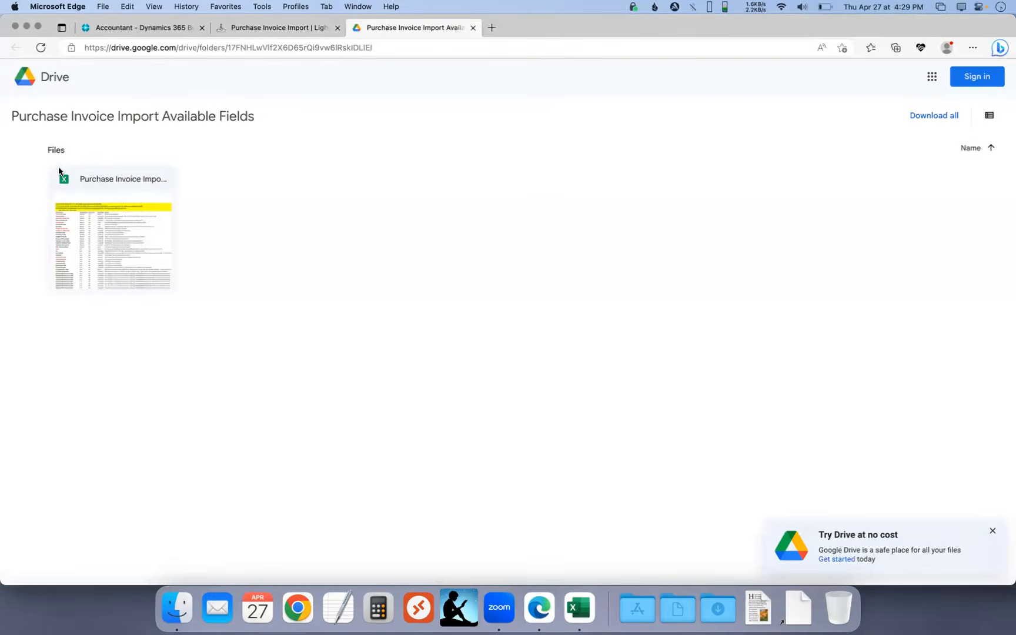
{"action": "left_click", "coordinate": [65, 204]}
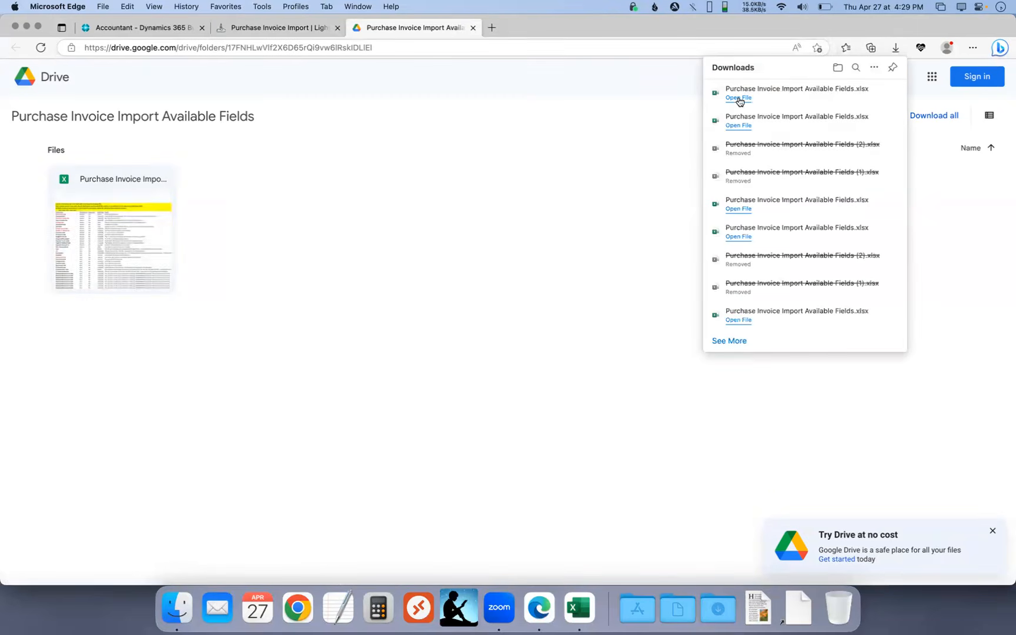
{"action": "left_click", "coordinate": [738, 98]}
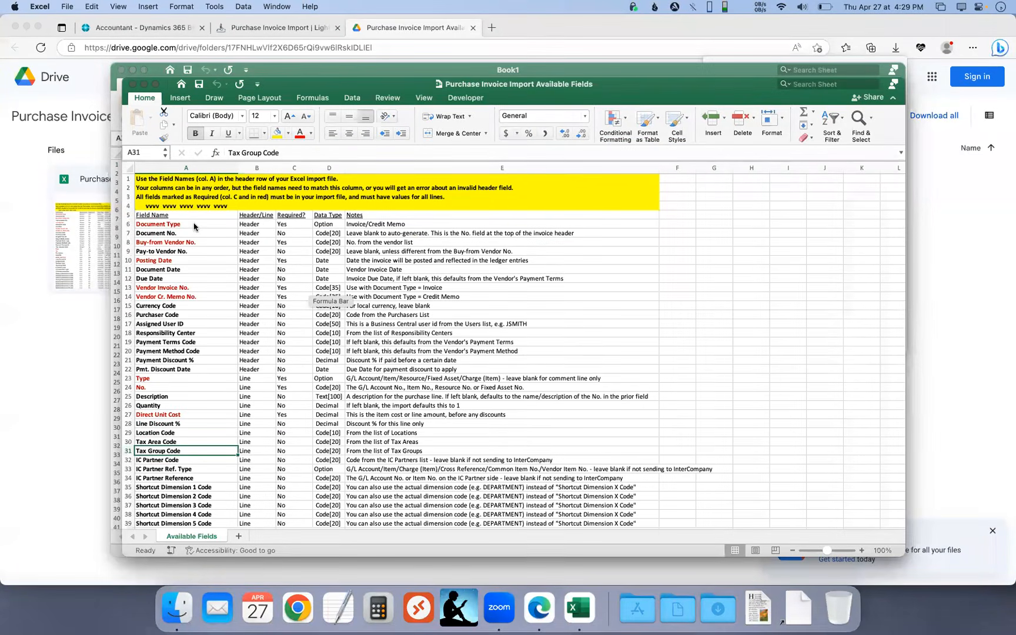
- Examine the available import fields, checking which are required, their data types and the accompanying notes
{"action": "left_click", "coordinate": [168, 224]}
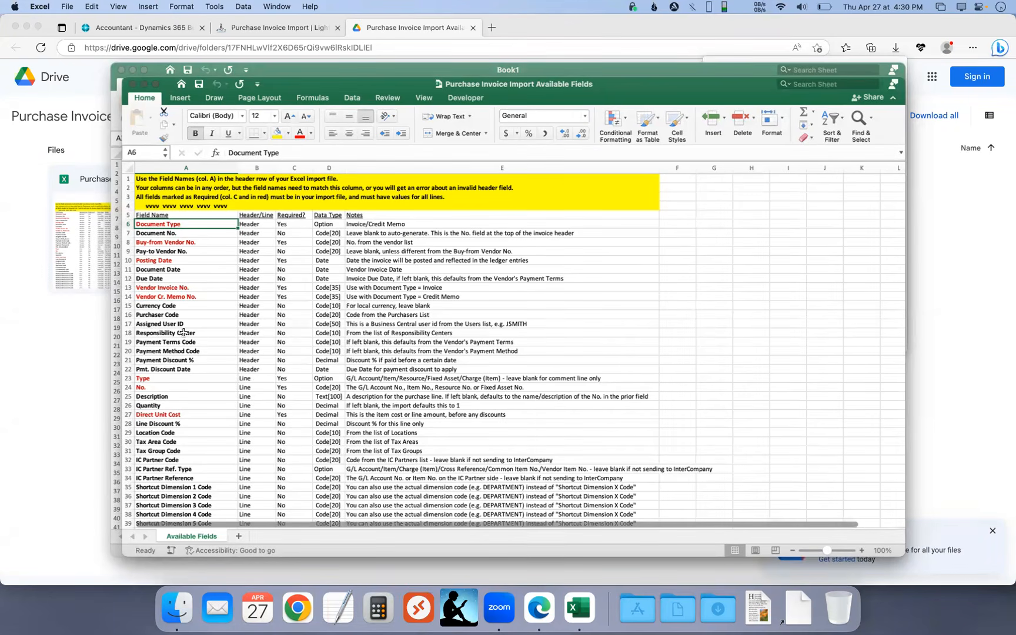
{"action": "left_click", "coordinate": [298, 223]}
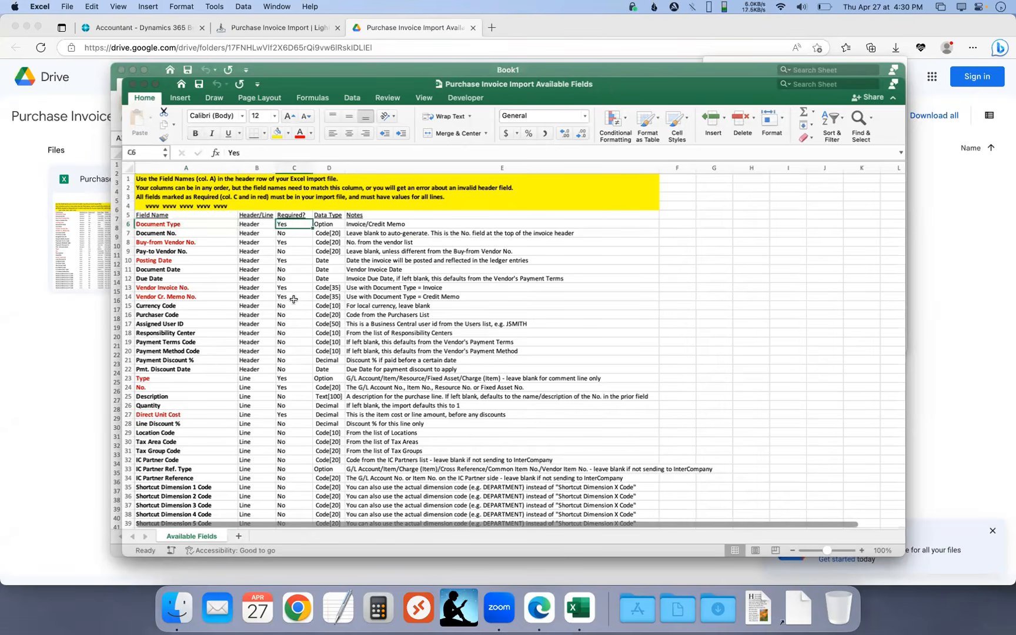
{"action": "left_click", "coordinate": [334, 223]}
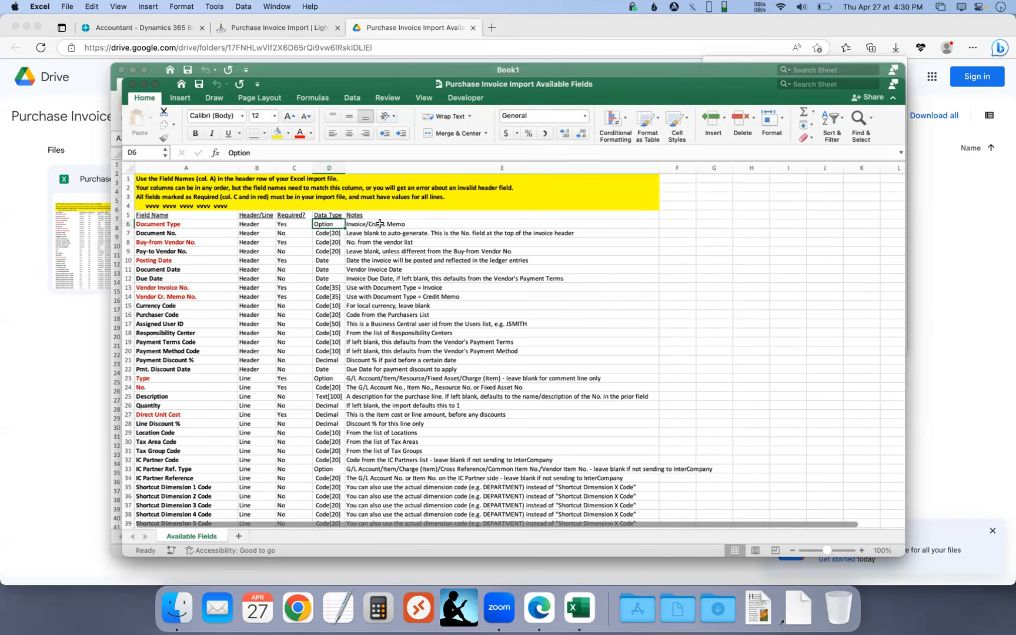
{"action": "left_click", "coordinate": [179, 377]}
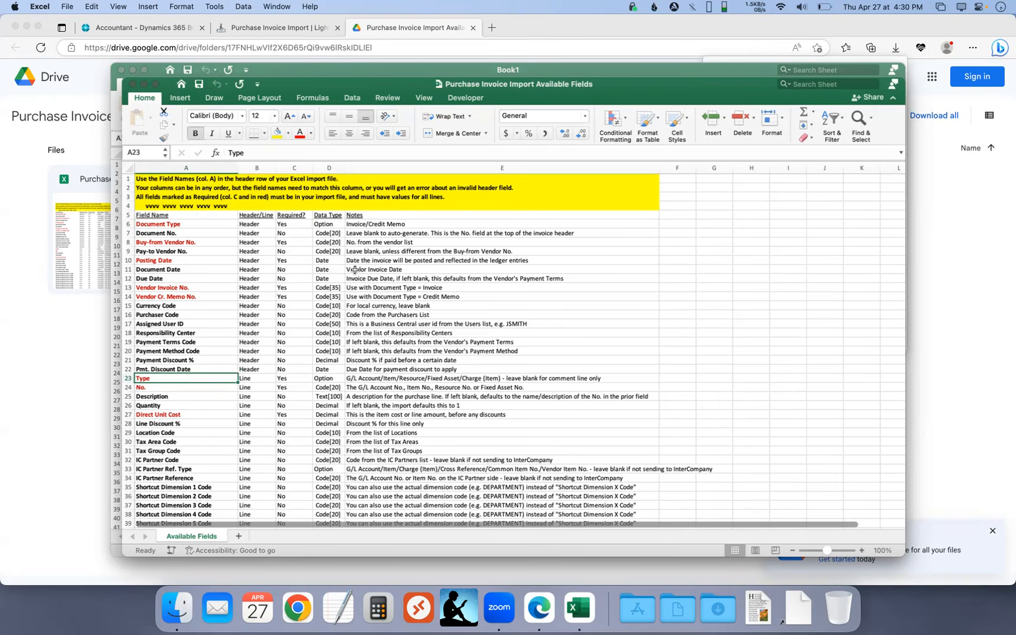
{"action": "left_click", "coordinate": [330, 261]}
{"action": "left_click", "coordinate": [324, 356]}
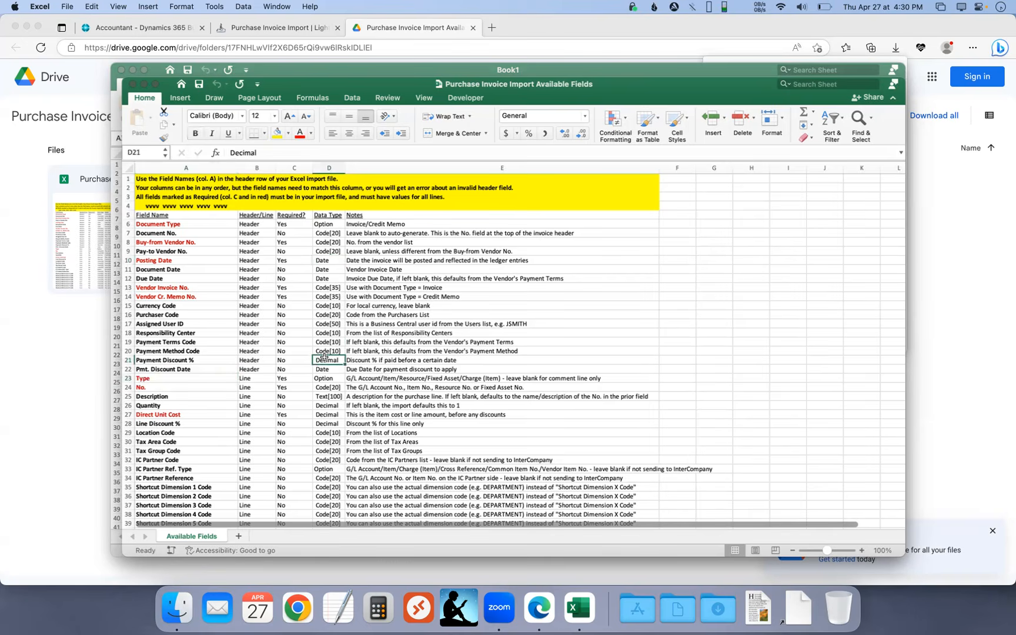
{"action": "left_click", "coordinate": [337, 233]}
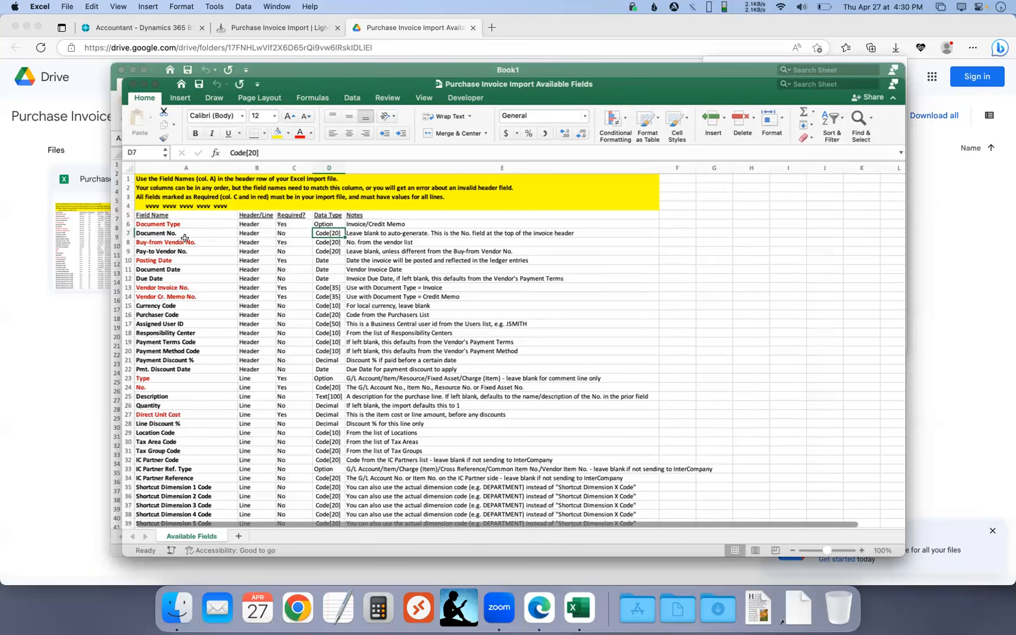
{"action": "left_click", "coordinate": [327, 242]}
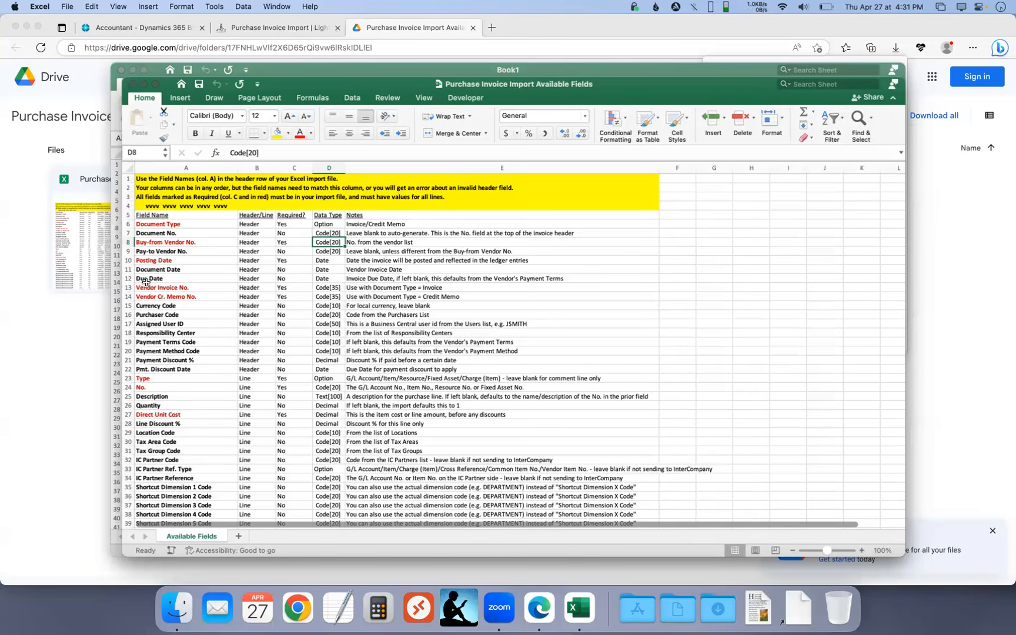
{"action": "left_click", "coordinate": [336, 289]}
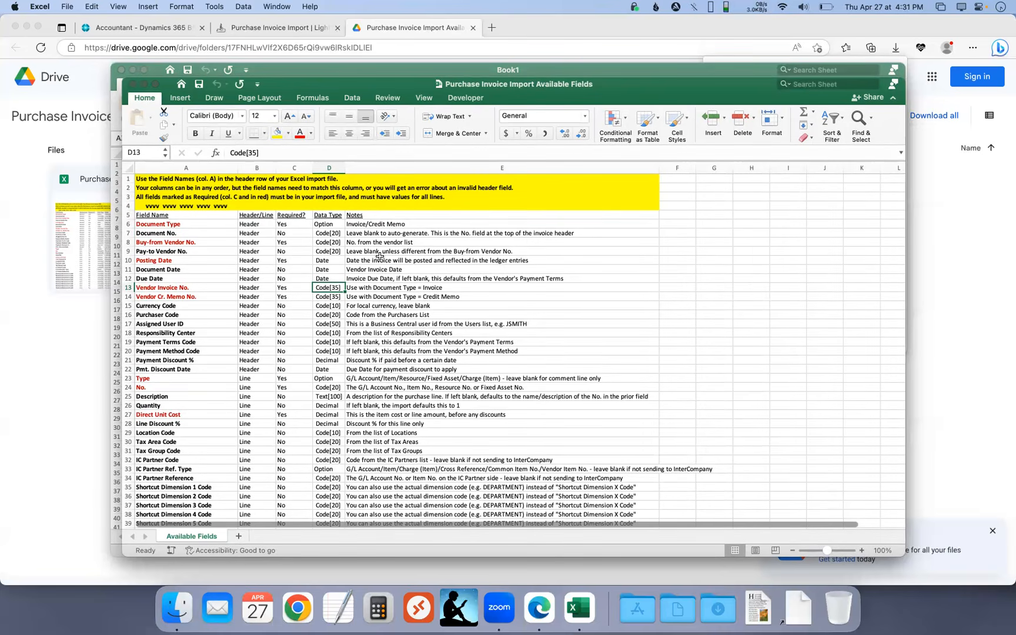
- Place the fields workbook beside the blank Book1 and copy the Document Type field name into A1 of Book1
{"action": "left_click_drag", "start_coordinate": [318, 84], "coordinate": [537, 60]}
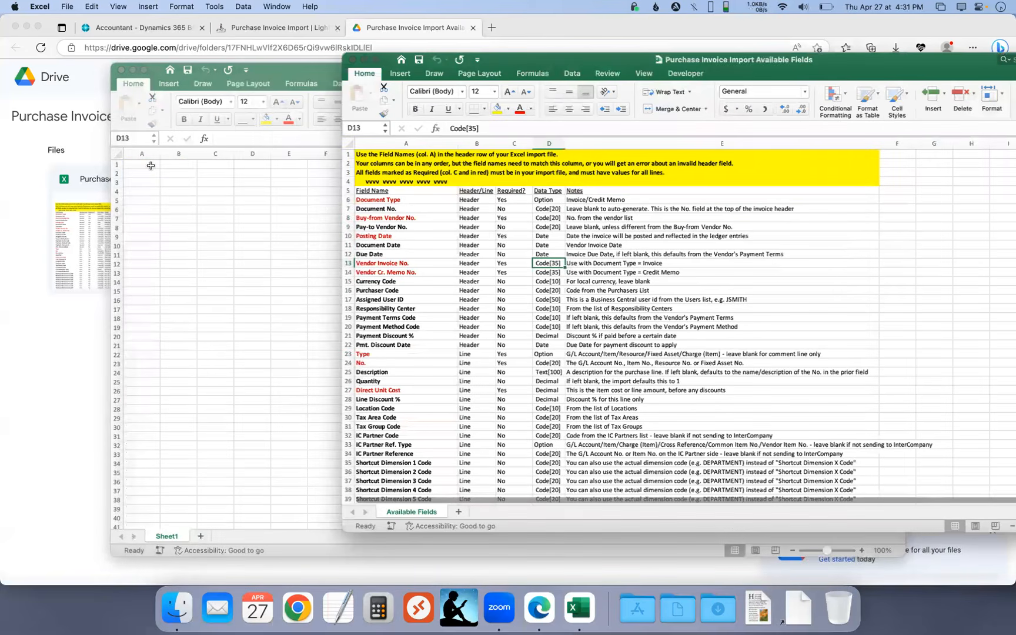
{"action": "left_click", "coordinate": [443, 200]}
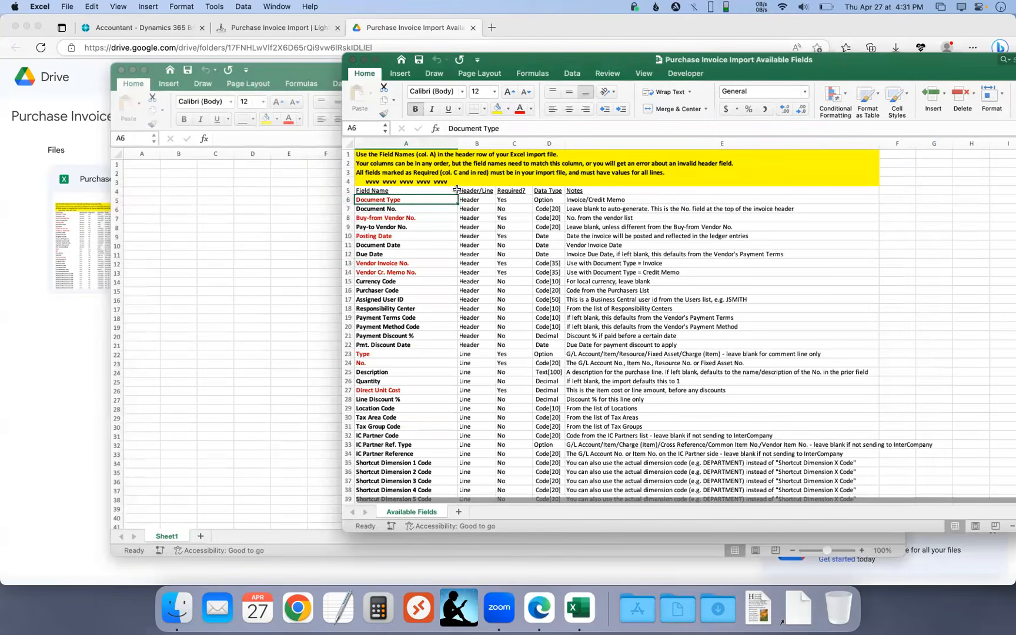
{"action": "key", "text": "super+c"}
{"action": "left_click", "coordinate": [148, 166]}
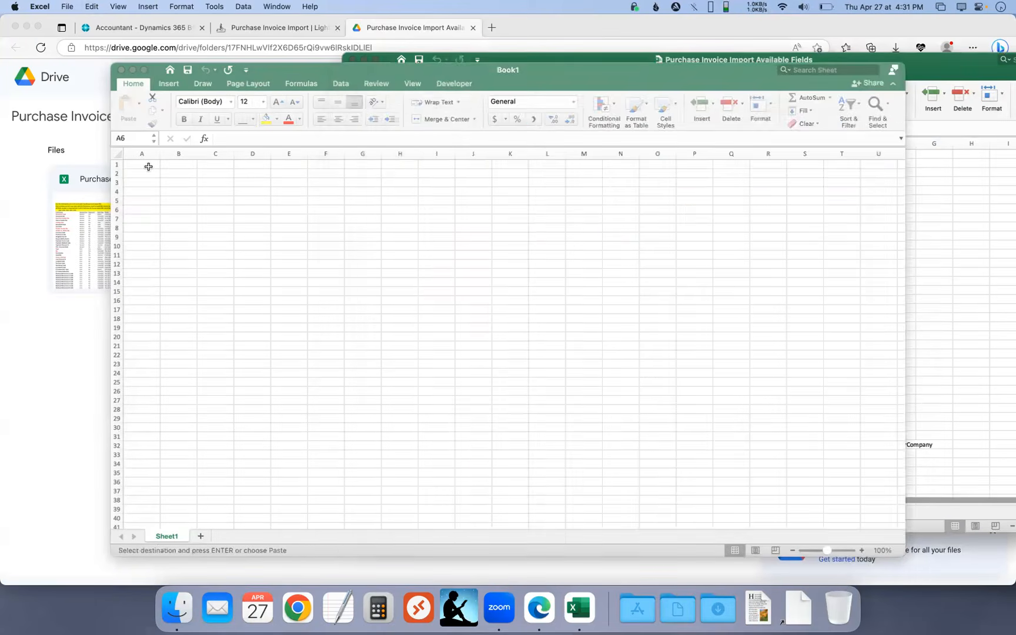
{"action": "key", "text": "super+v"}
- Copy the Buy-from Vendor No. field name into B1 and the Posting Date field name into C1 of Book1
{"action": "key", "text": "super+grave"}
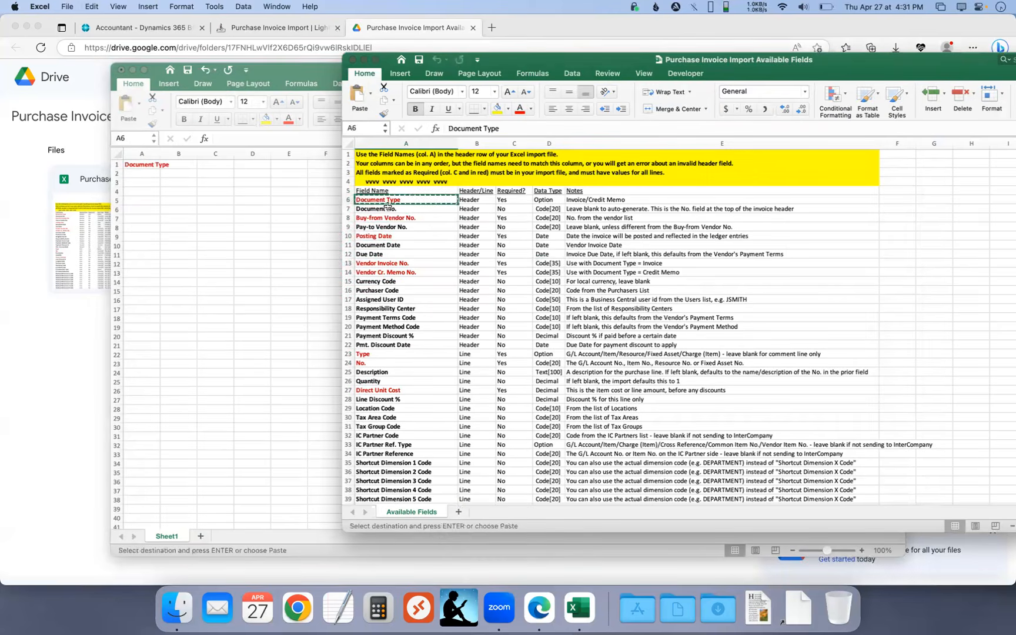
{"action": "left_click", "coordinate": [397, 217]}
{"action": "key", "text": "super+c"}
{"action": "left_click", "coordinate": [187, 163]}
{"action": "key", "text": "super+v"}
{"action": "key", "text": "super+grave"}
{"action": "key", "text": "Down"}
{"action": "key", "text": "Down"}
{"action": "key", "text": "super+c"}
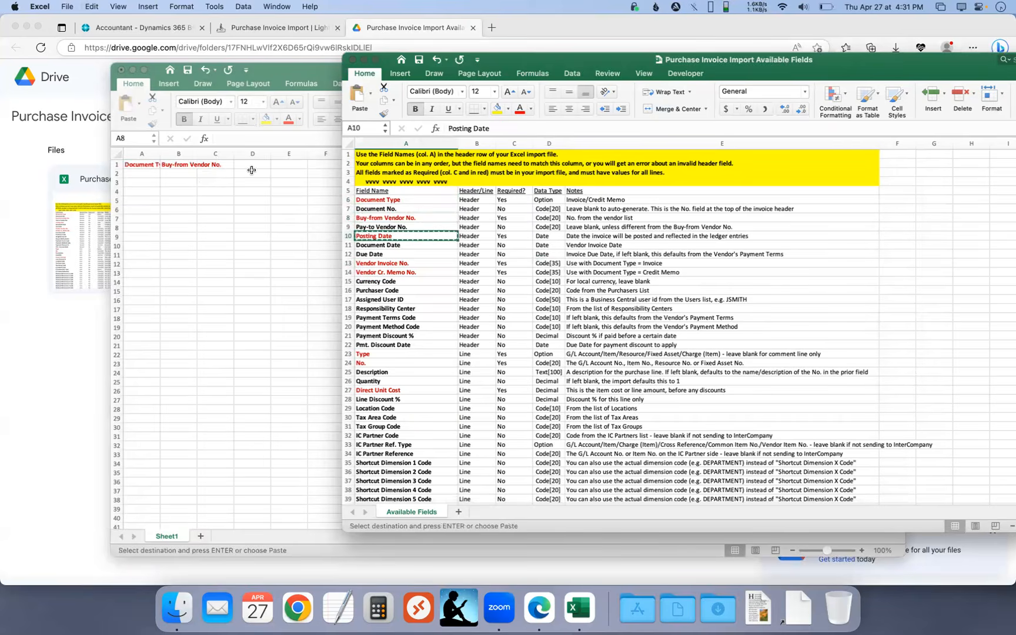
{"action": "left_click", "coordinate": [215, 165]}
{"action": "key", "text": "super+v"}
- Copy the Vendor Invoice No. field name from the fields list into D1 of Book1
{"action": "key", "text": "super+grave"}
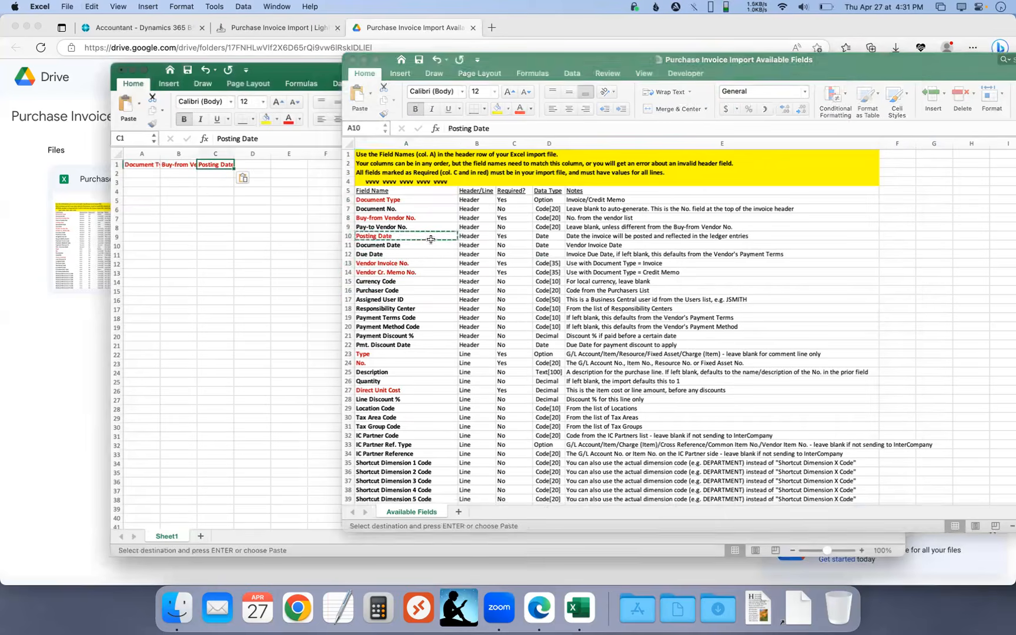
{"action": "left_click", "coordinate": [415, 262]}
{"action": "key", "text": "super+c"}
{"action": "key", "text": "super+grave"}
{"action": "left_click", "coordinate": [252, 165]}
{"action": "key", "text": "super+v"}
- Copy the Vendor Cr. Memo No. field name into E1 of Book1 and widen columns A, D and E to fit their headers
{"action": "key", "text": "super+grave"}
{"action": "left_click", "coordinate": [408, 272]}
{"action": "key", "text": "super+c"}
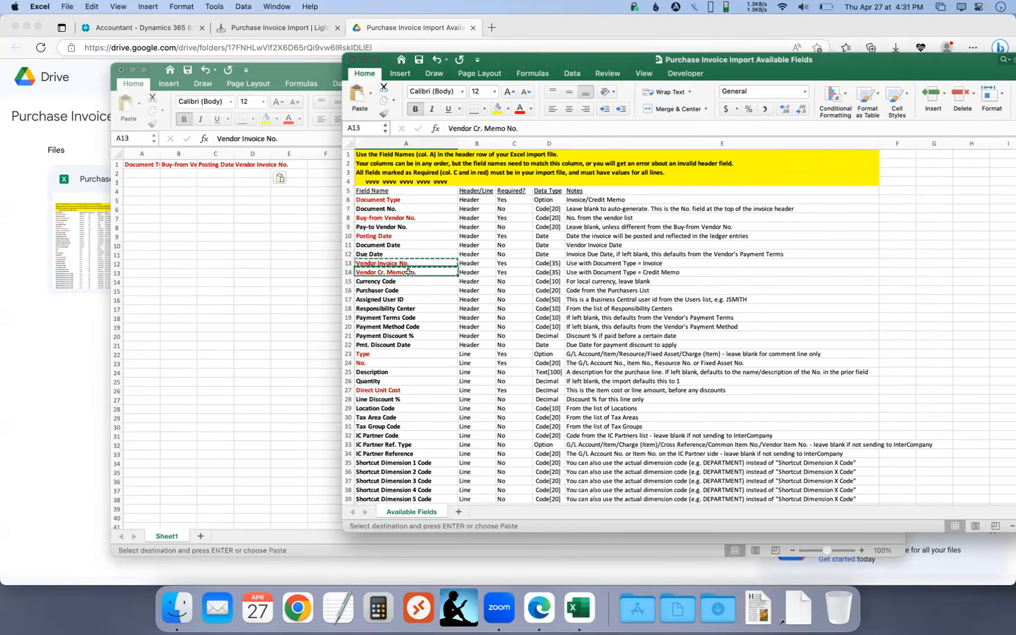
{"action": "key", "text": "super+grave"}
{"action": "left_click", "coordinate": [289, 164]}
{"action": "key", "text": "super+v"}
{"action": "left_click_drag", "start_coordinate": [272, 151], "coordinate": [380, 154]}
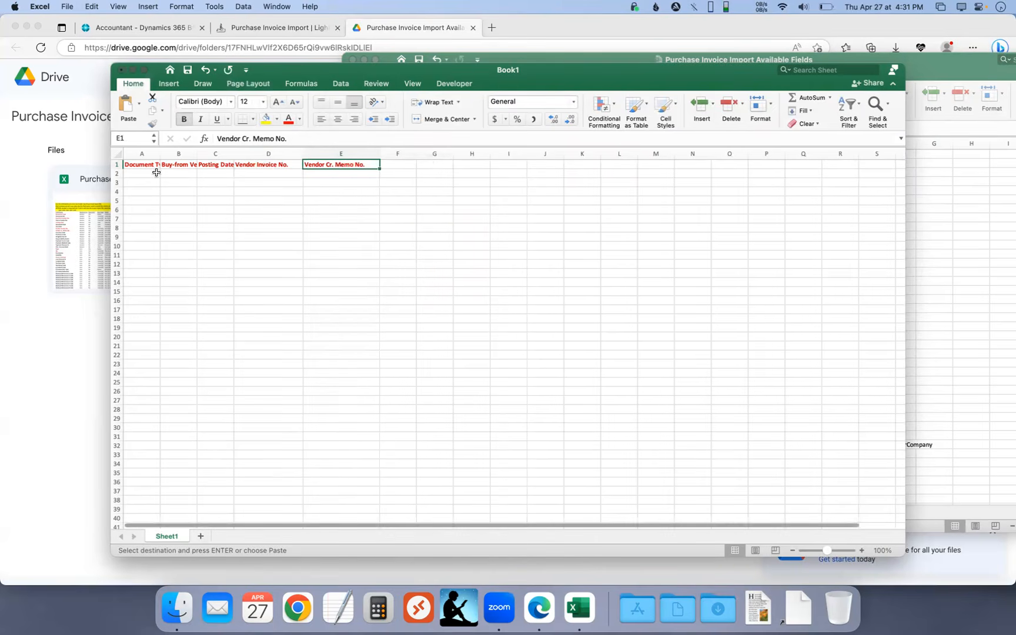
{"action": "left_click_drag", "start_coordinate": [160, 153], "coordinate": [192, 154]}
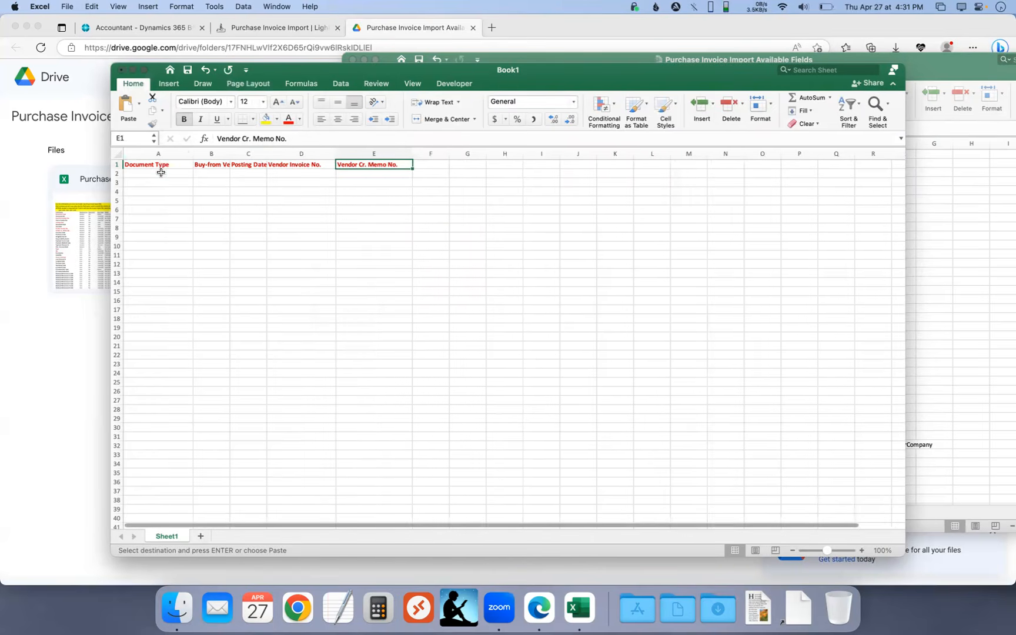
- Enter Invoice as the Document Type in A2 and A3, and fill it down through A8
{"action": "left_click", "coordinate": [161, 172]}
{"action": "type", "text": "Invoice"}
{"action": "key", "text": "Return"}
{"action": "type", "text": "I"}
{"action": "key", "text": "Return"}
{"action": "key", "text": "Up"}
{"action": "key", "text": "shift+Down"}
{"action": "key", "text": "shift+Down"}
{"action": "key", "text": "shift+Down"}
{"action": "key", "text": "shift+Down"}
{"action": "key", "text": "shift+Down"}
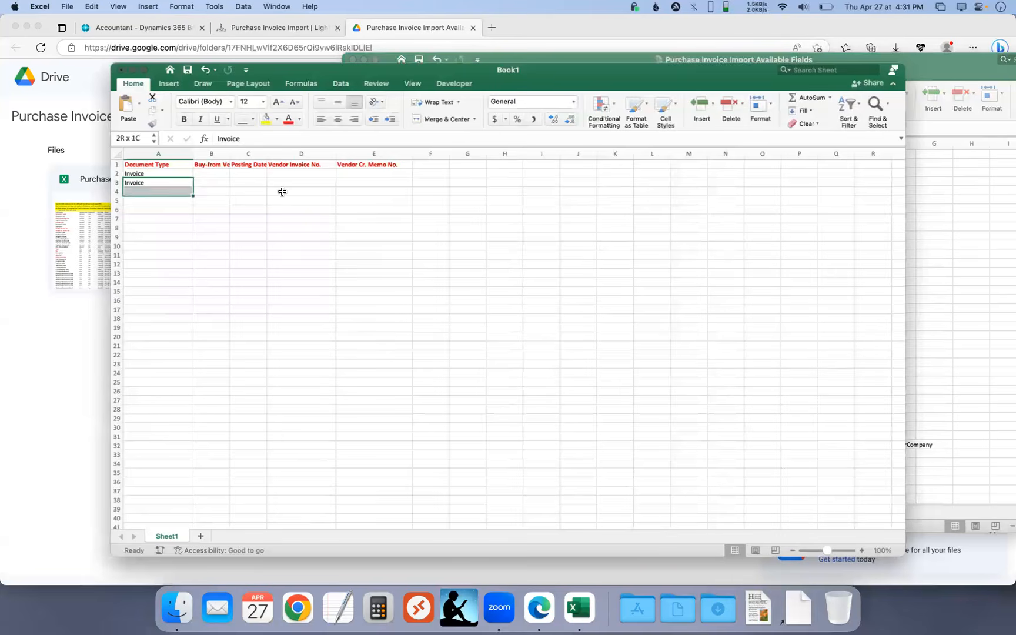
{"action": "key", "text": "ctrl+d"}
- Enter Credit Memo as the Document Type in A9 and fill it down to A10
{"action": "key", "text": "Down"}
{"action": "key", "text": "Down"}
{"action": "key", "text": "Down"}
{"action": "key", "text": "Down"}
{"action": "key", "text": "Down"}
{"action": "key", "text": "Down"}
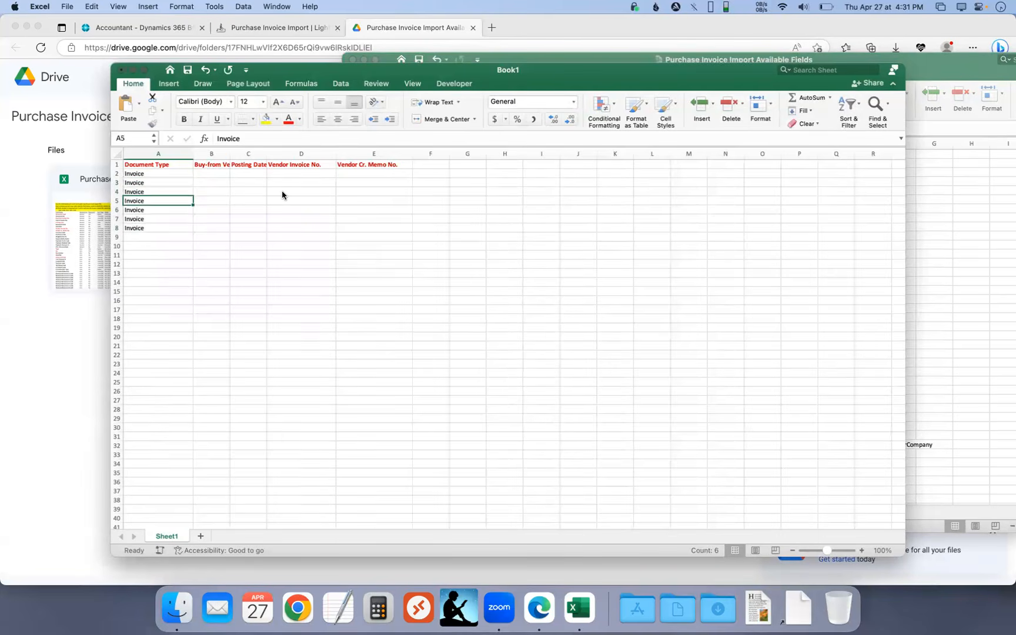
{"action": "type", "text": "Credit"}
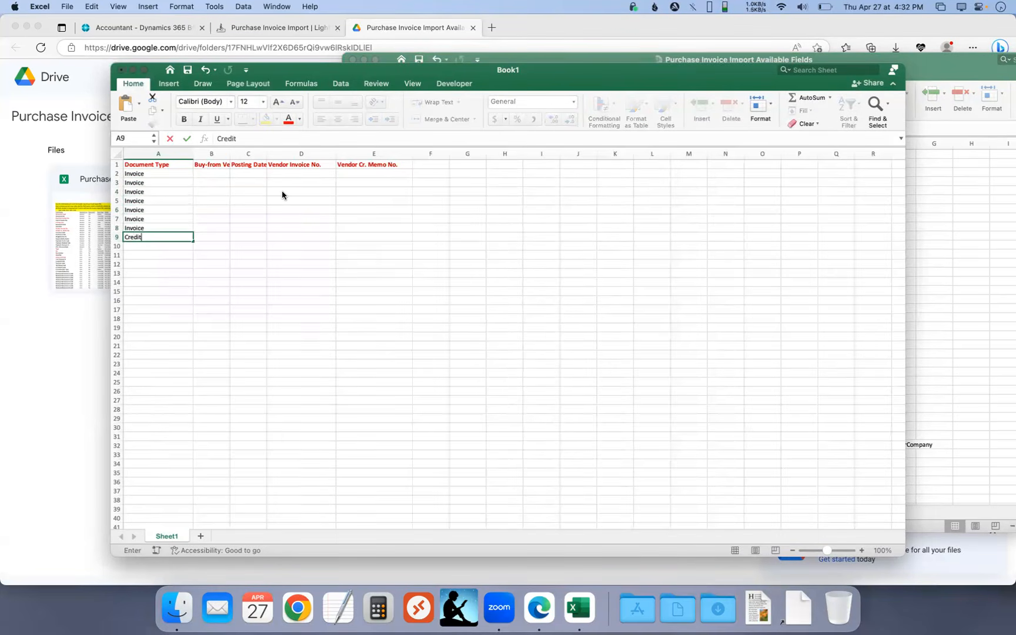
{"action": "type", "text": " Memo"}
{"action": "key", "text": "Return"}
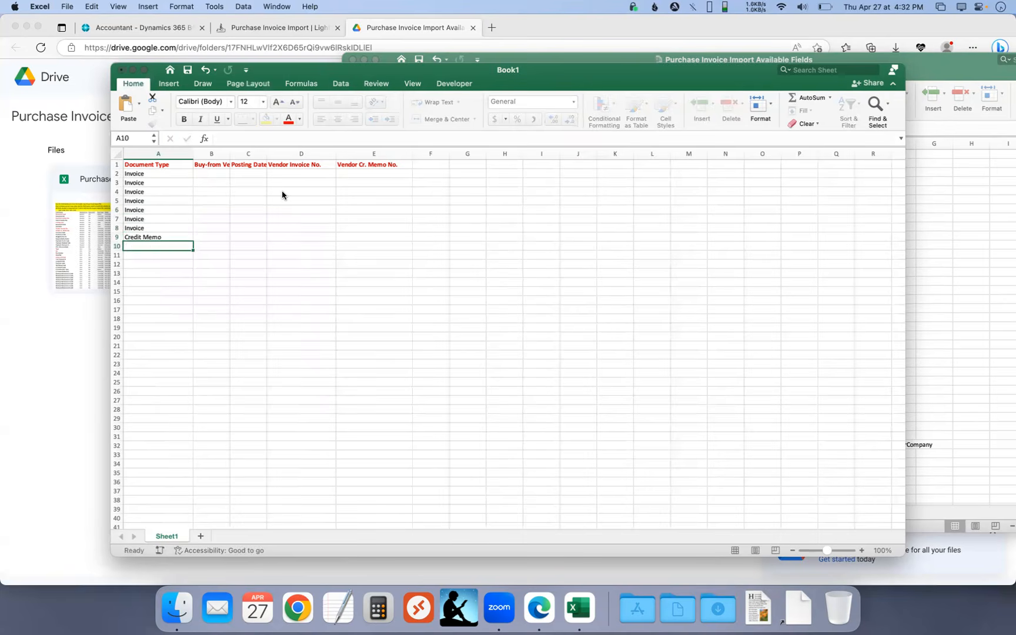
{"action": "key", "text": "ctrl+d"}
{"action": "left_click_drag", "start_coordinate": [174, 172], "coordinate": [175, 227]}
{"action": "left_click_drag", "start_coordinate": [307, 174], "coordinate": [308, 230]}
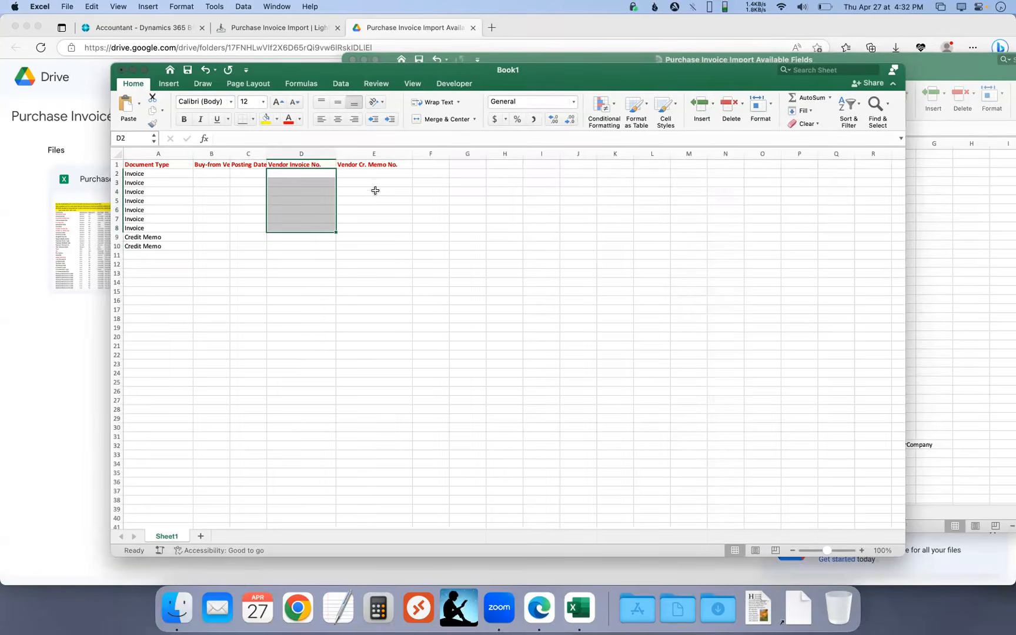
{"action": "left_click_drag", "start_coordinate": [377, 239], "coordinate": [377, 248]}
- Copy the Type field name from the fields list into F1 of Book1
{"action": "left_click", "coordinate": [432, 165]}
{"action": "key", "text": "super+grave"}
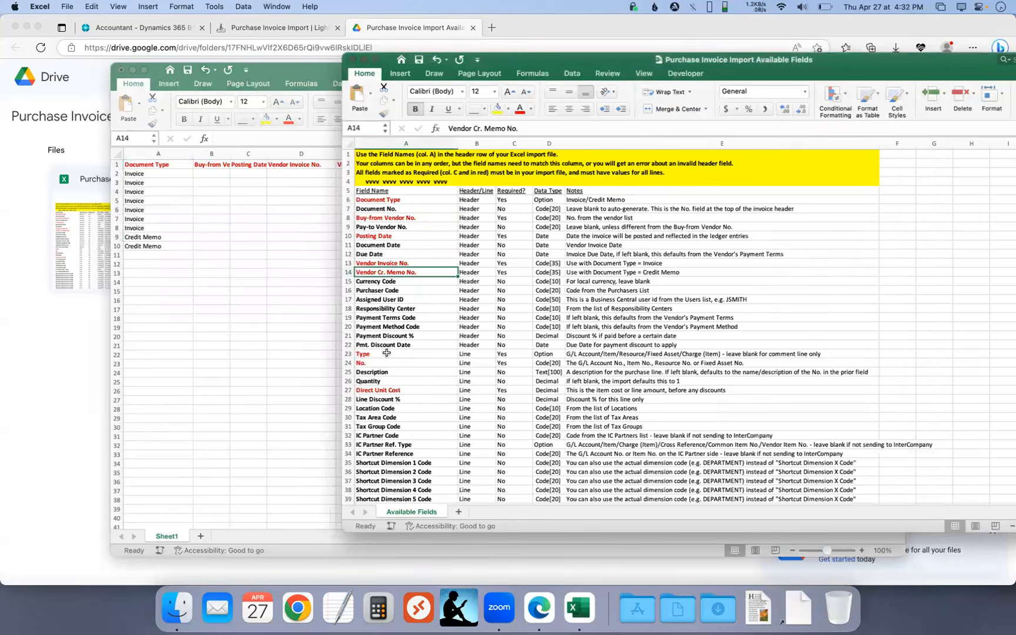
{"action": "left_click", "coordinate": [386, 353]}
{"action": "key", "text": "super+c"}
{"action": "key", "text": "super+grave"}
{"action": "key", "text": "super+v"}
- Copy the No. field name from the fields list into G1 of Book1
{"action": "left_click", "coordinate": [471, 169]}
{"action": "key", "text": "super+grave"}
{"action": "key", "text": "Down"}
{"action": "key", "text": "super+c"}
{"action": "key", "text": "super+grave"}
{"action": "key", "text": "super+v"}
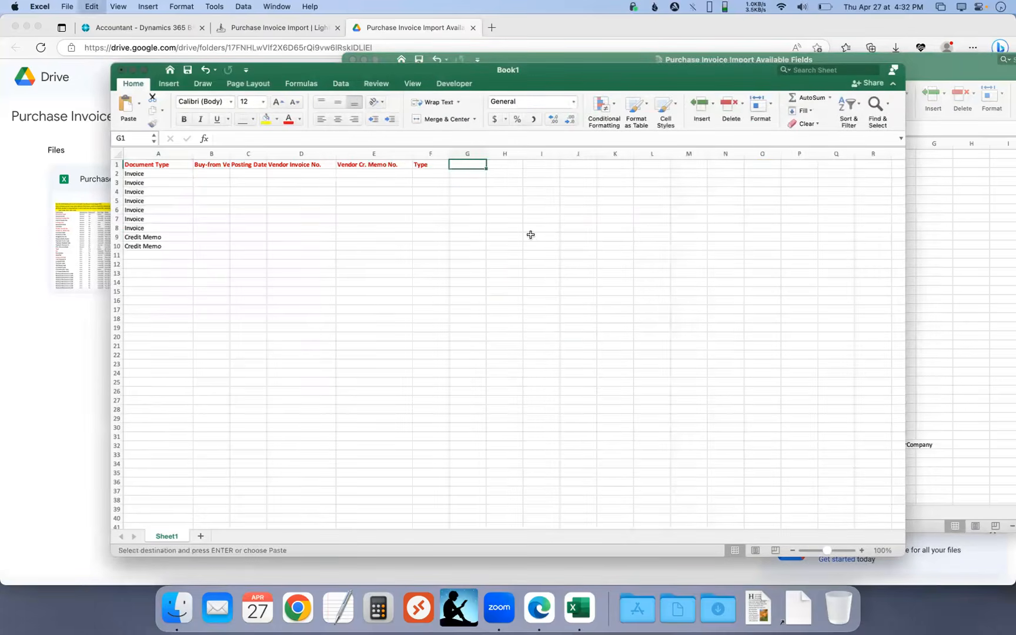
- Copy the Direct Unit Cost field name from the fields list into H1 of Book1
{"action": "key", "text": "super+grave"}
{"action": "left_click", "coordinate": [402, 391]}
{"action": "key", "text": "super+c"}
{"action": "key", "text": "super+grave"}
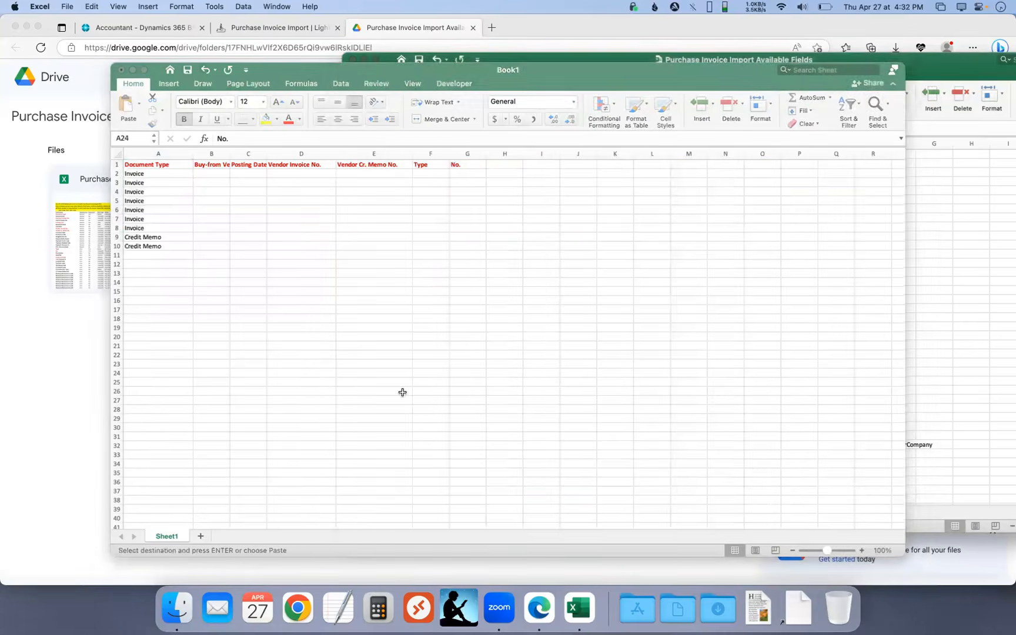
{"action": "key", "text": "Right"}
{"action": "key", "text": "super+v"}
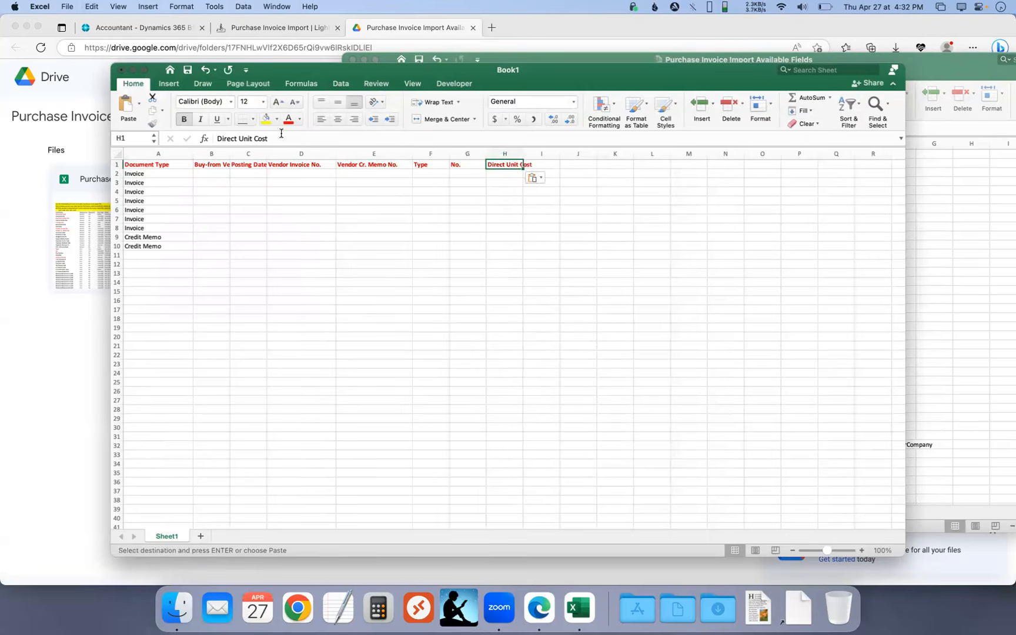
- Insert a column before Direct Unit Cost and enter Quantity in H1 with a black font
{"action": "key", "text": "Escape"}
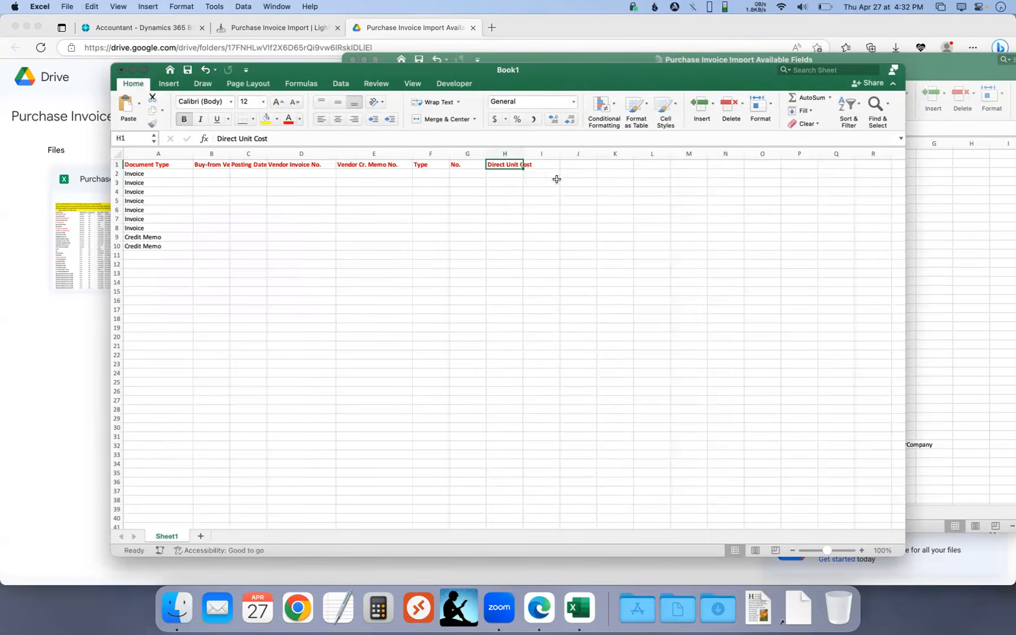
{"action": "right_click", "coordinate": [506, 156]}
{"action": "left_click", "coordinate": [529, 217]}
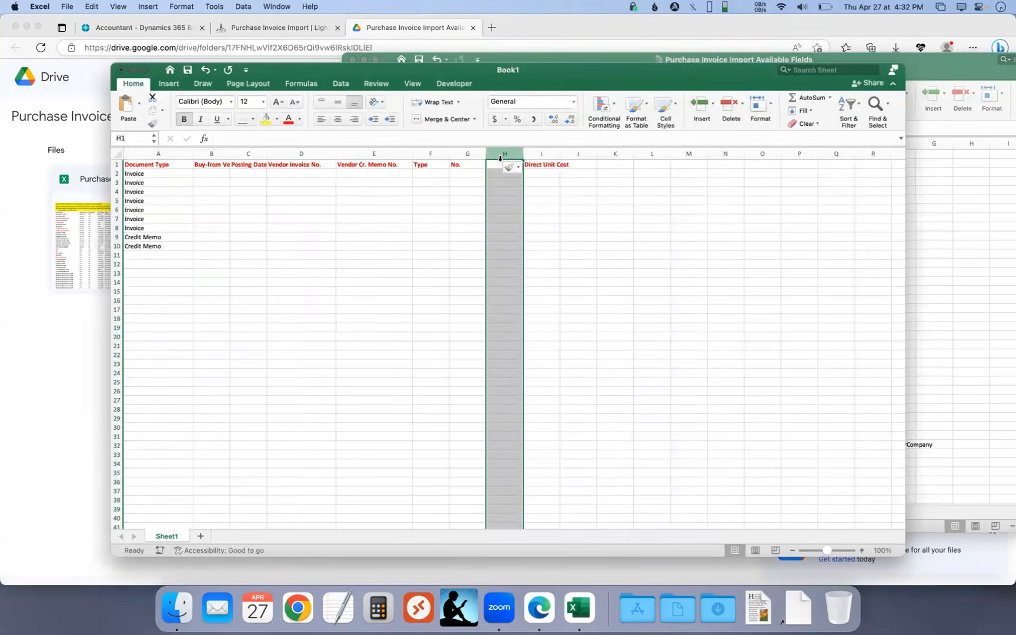
{"action": "type", "text": "Qu"}
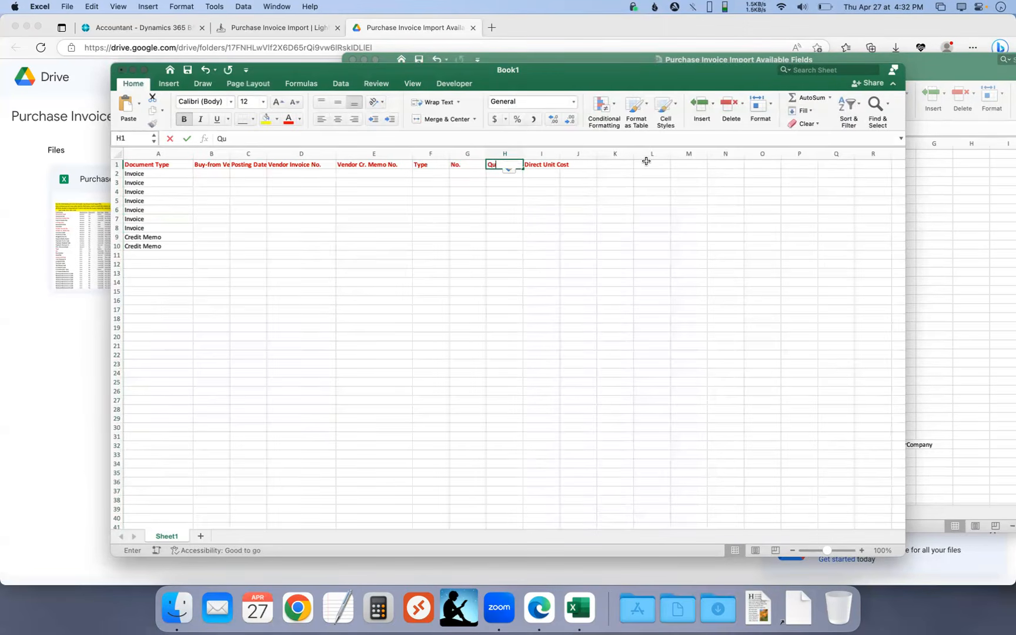
{"action": "type", "text": "antity"}
{"action": "key", "text": "ctrl+Return"}
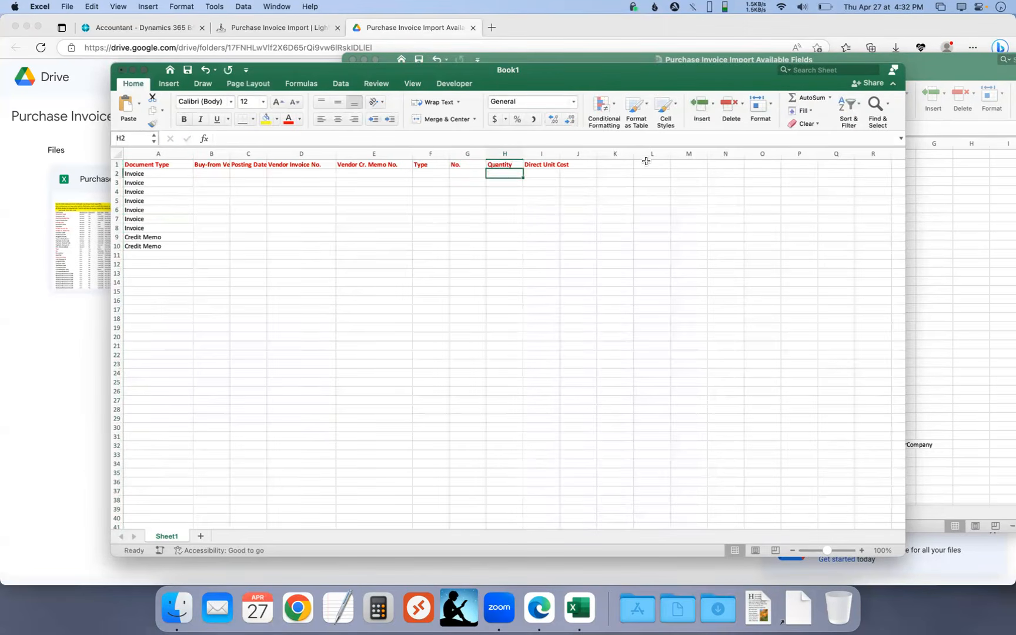
{"action": "left_click", "coordinate": [300, 122]}
{"action": "left_click", "coordinate": [353, 140]}
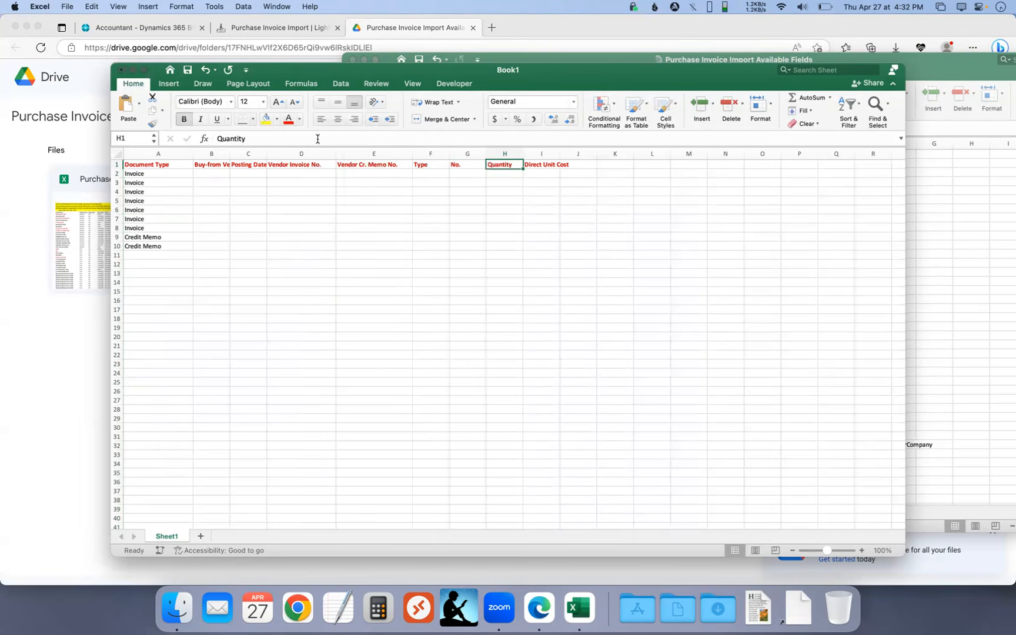
- Enter Description as the header in J1 and widen the Direct Unit Cost column to fit its header
{"action": "left_click", "coordinate": [582, 166]}
{"action": "type", "text": "Description"}
{"action": "key", "text": "ctrl+Return"}
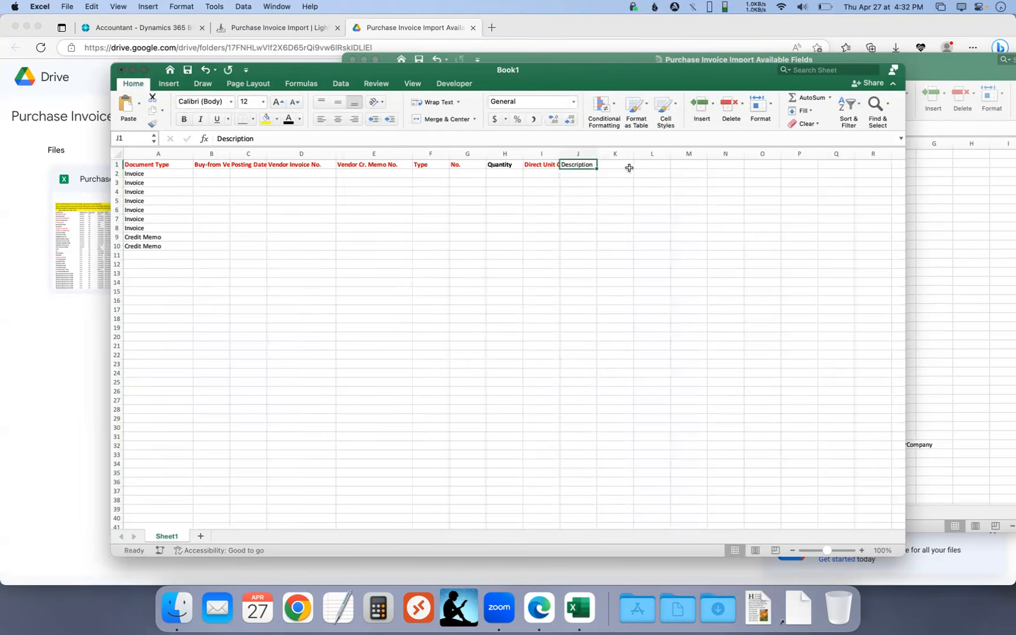
{"action": "left_click_drag", "start_coordinate": [565, 151], "coordinate": [570, 154]}
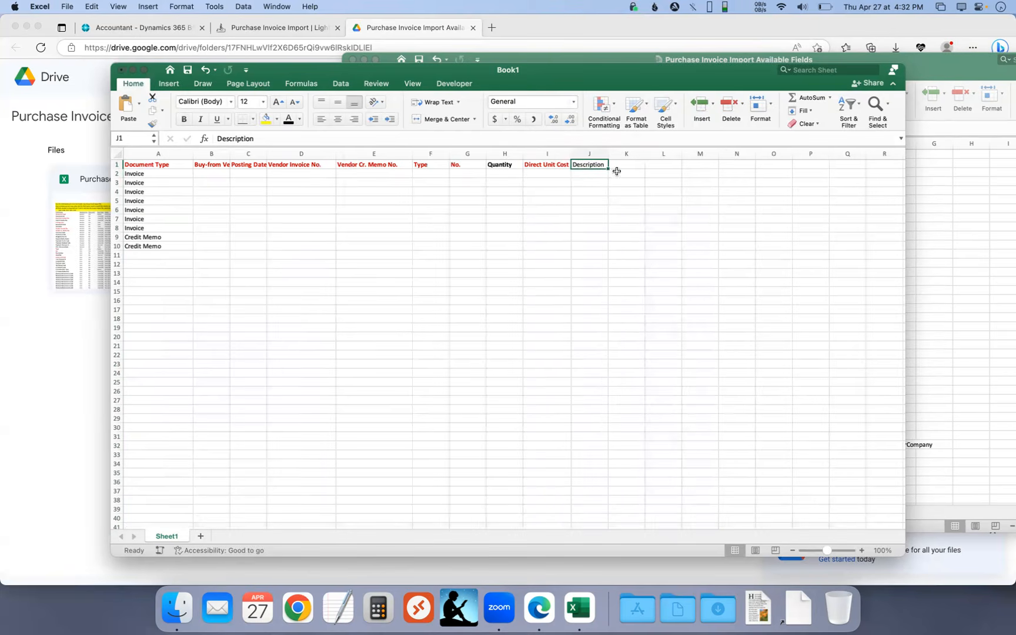
- Review the other available field names in the Purchase Invoice Import Available Fields list
{"action": "key", "text": "super+grave"}
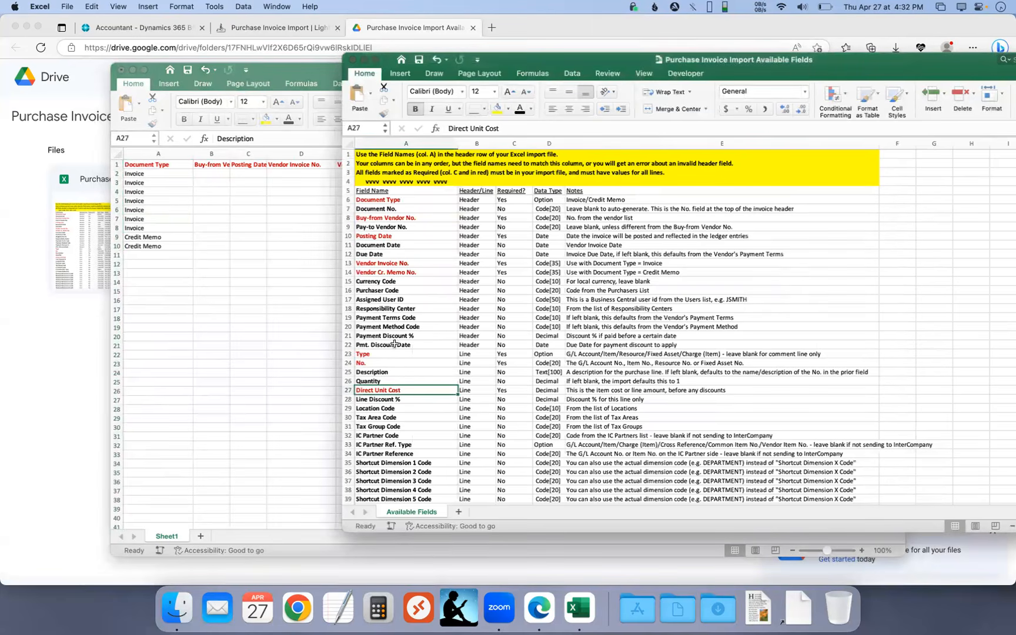
{"action": "left_click_drag", "start_coordinate": [398, 200], "coordinate": [412, 460]}
{"action": "left_click", "coordinate": [411, 424]}
{"action": "key", "text": "super+grave"}
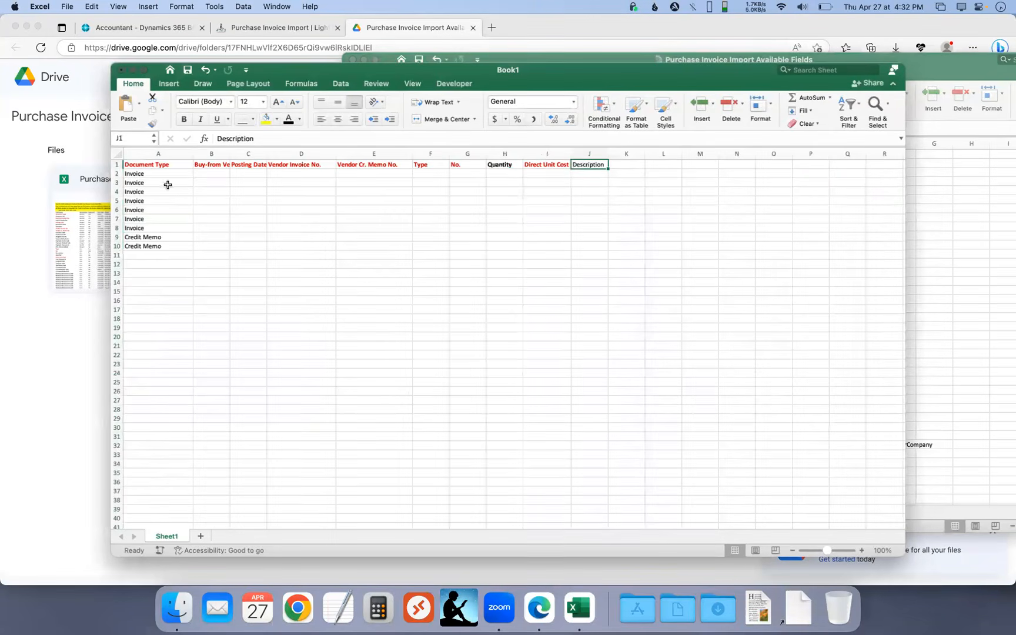
- Copy the Shortcut Dimension 1 Code field name from the fields list into K1 of Book1 and fit the column to it
{"action": "left_click", "coordinate": [637, 165]}
{"action": "key", "text": "super+grave"}
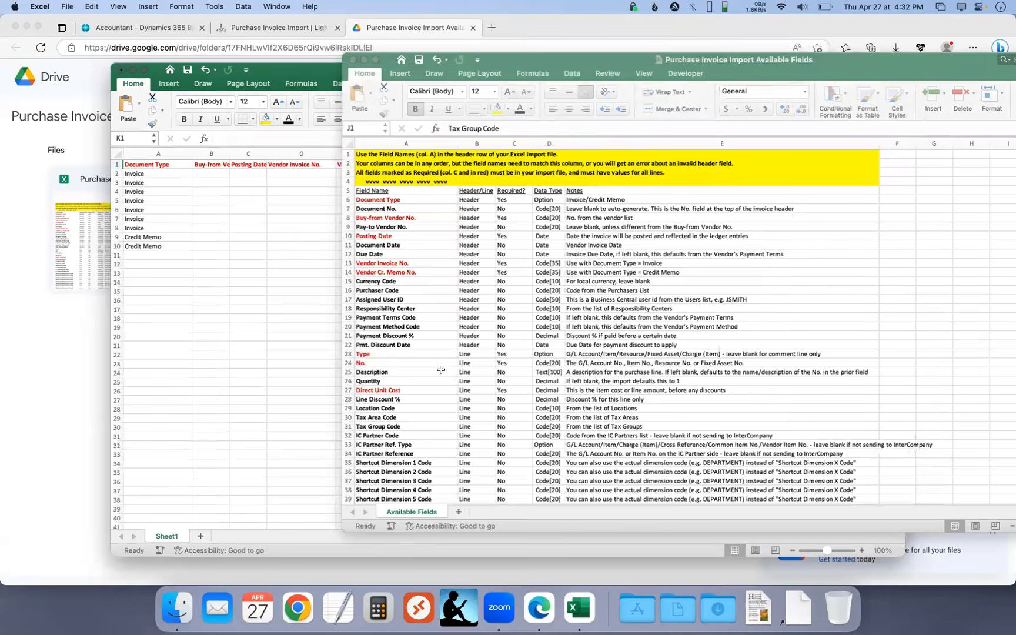
{"action": "scroll", "coordinate": [425, 343], "scroll_direction": "down", "scroll_amount": 5}
{"action": "left_click_drag", "start_coordinate": [423, 339], "coordinate": [426, 403]}
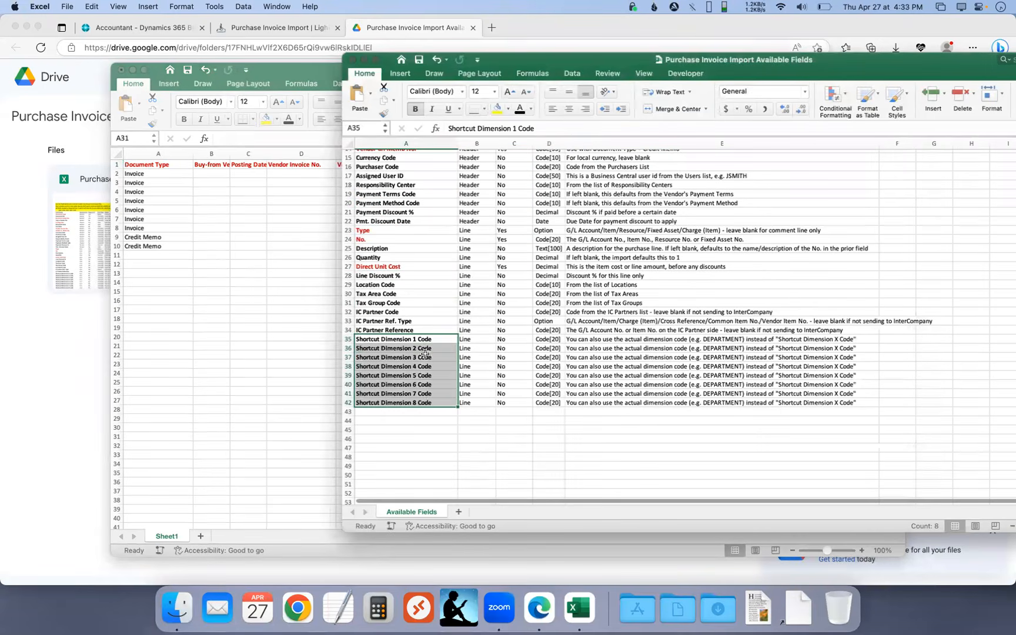
{"action": "left_click", "coordinate": [427, 340]}
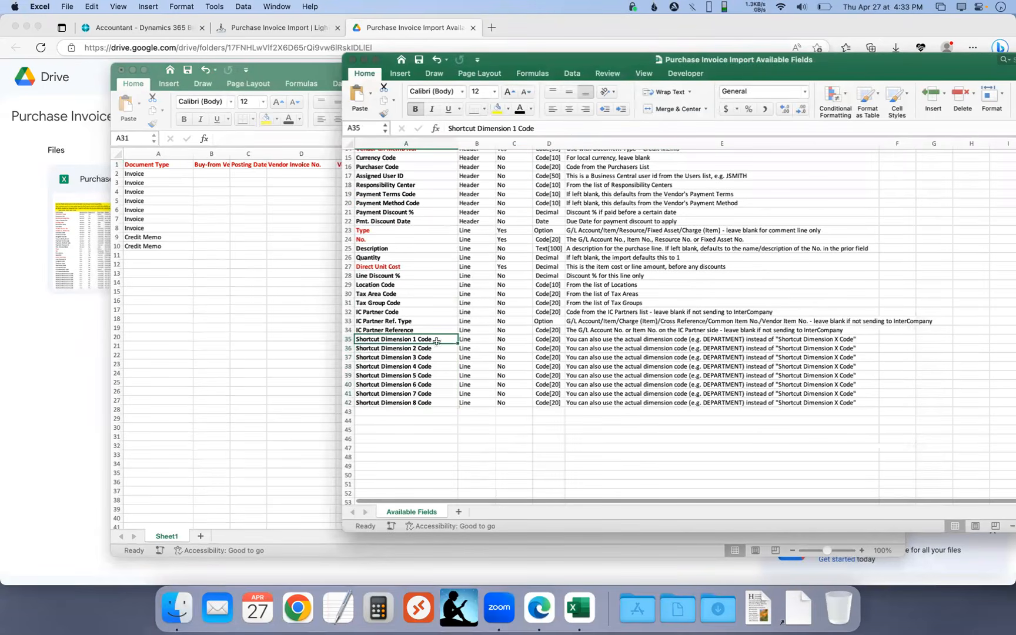
{"action": "key", "text": "super+c"}
{"action": "key", "text": "super+grave"}
{"action": "left_click", "coordinate": [623, 164]}
{"action": "key", "text": "super+v"}
{"action": "double_click", "coordinate": [643, 154]}
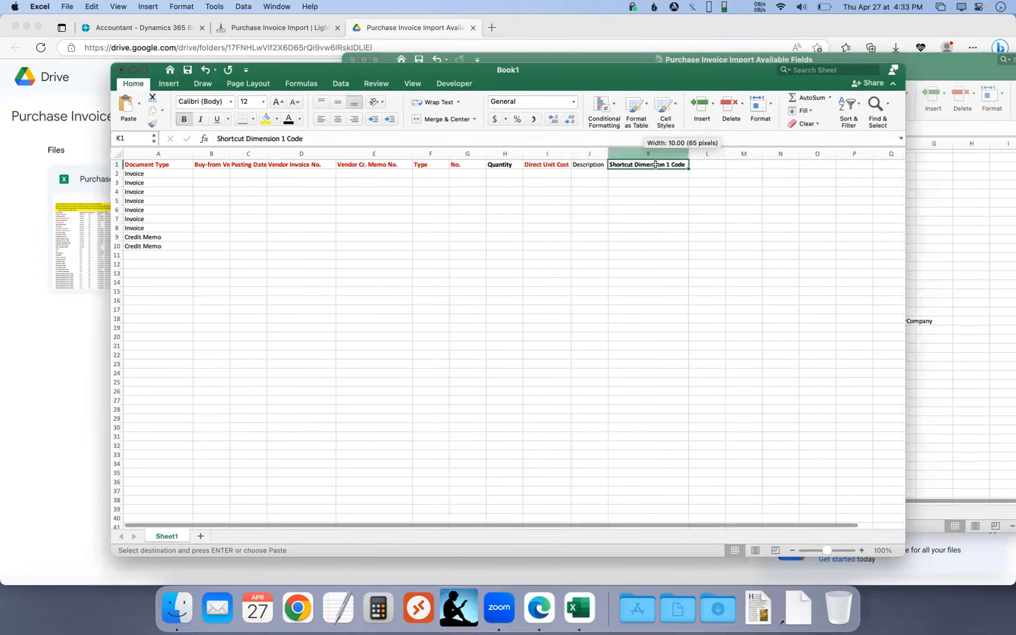
- Copy the Shortcut Dimension 2 Code field name from the fields list into L1 and autofit that column
{"action": "key", "text": "super+grave"}
{"action": "left_click", "coordinate": [419, 349]}
{"action": "key", "text": "super+c"}
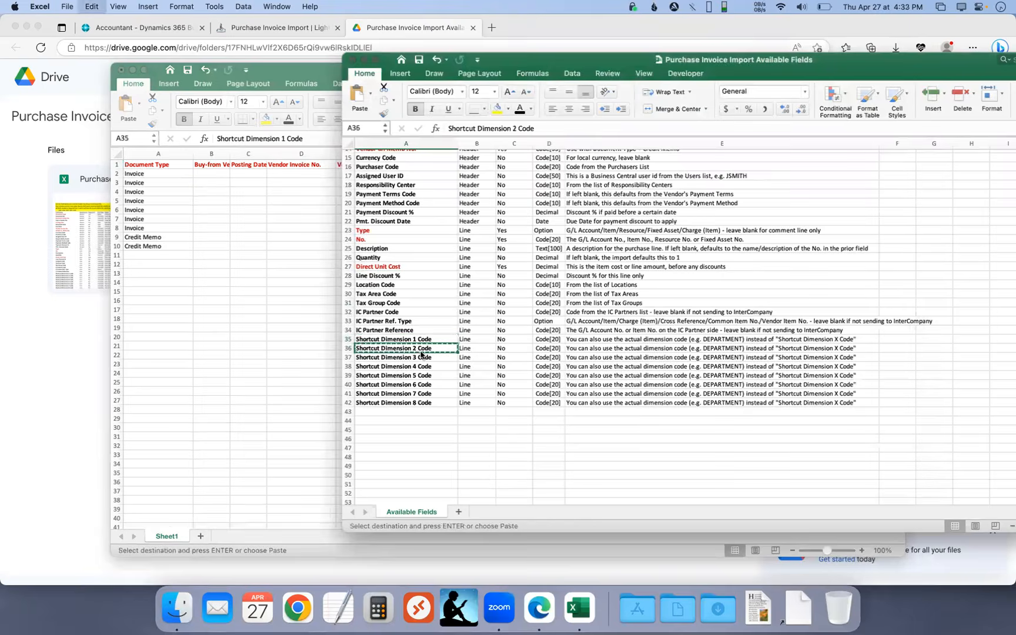
{"action": "key", "text": "super+grave"}
{"action": "left_click", "coordinate": [710, 164]}
{"action": "key", "text": "super+v"}
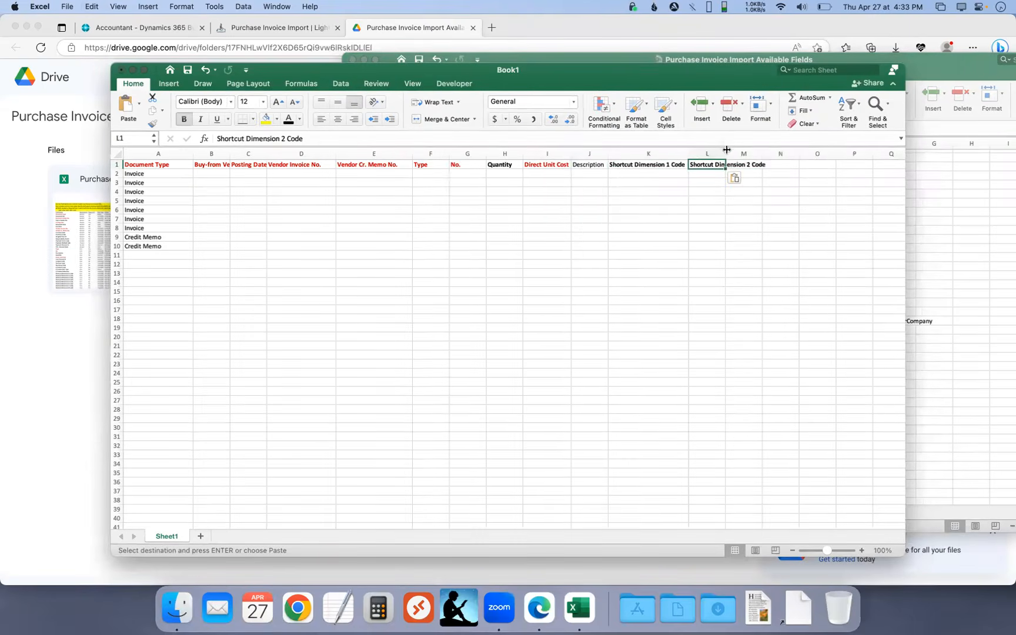
{"action": "double_click", "coordinate": [725, 154]}
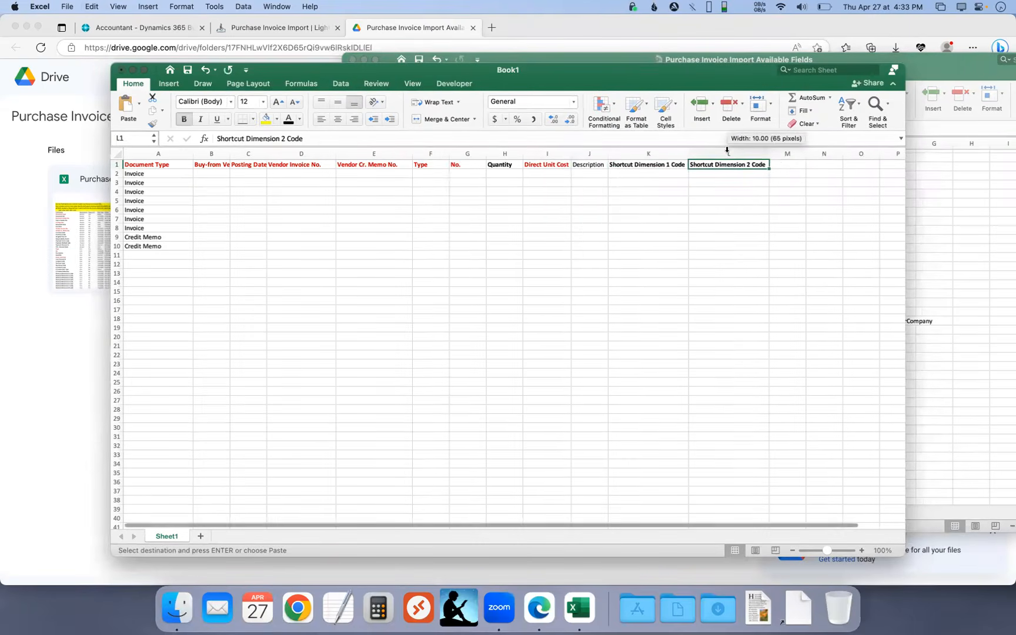
- Switch to Business Central and look up the Shortcut Dimension 1 code in General Ledger Setup's Dimensions section
{"action": "key", "text": "Left"}
{"action": "left_click", "coordinate": [141, 23]}
{"action": "left_click", "coordinate": [142, 24]}
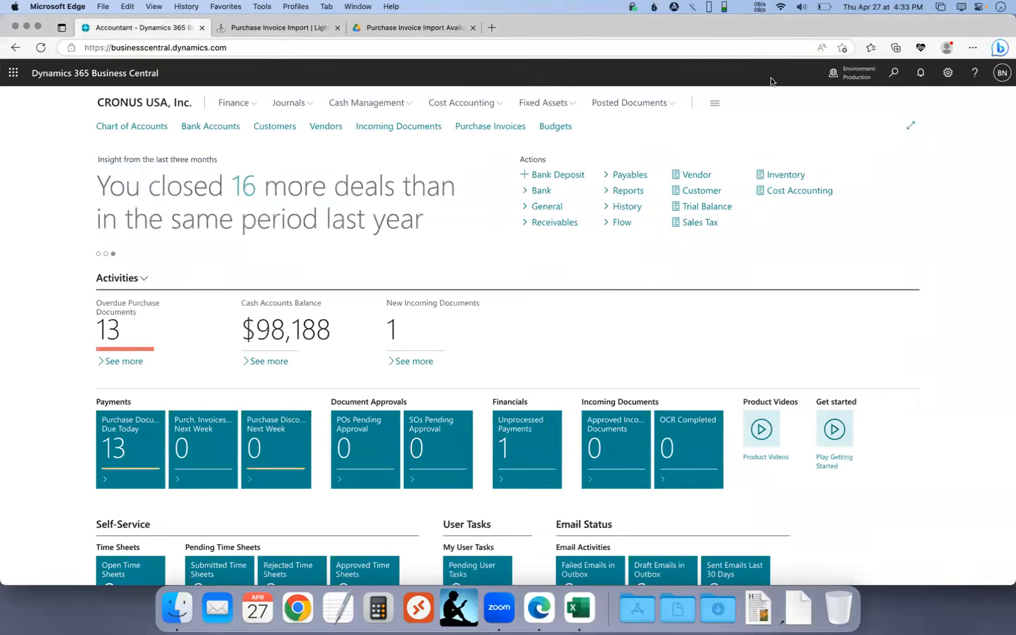
{"action": "left_click", "coordinate": [892, 72]}
{"action": "type", "text": "general ledger setup"}
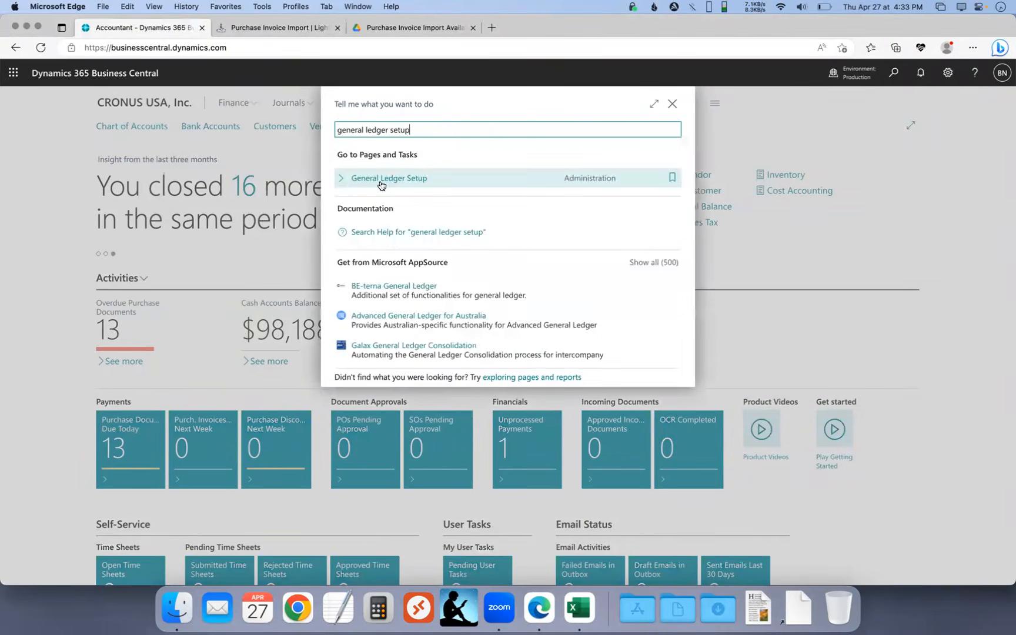
{"action": "left_click", "coordinate": [365, 179]}
{"action": "scroll", "coordinate": [262, 261], "scroll_direction": "down", "scroll_amount": 10}
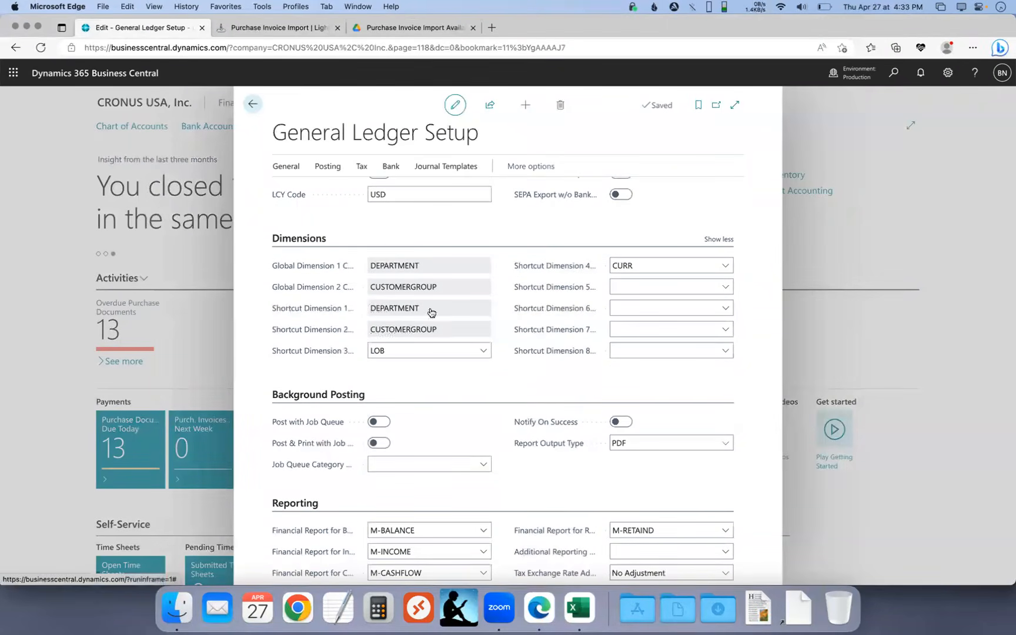
{"action": "mouse_move", "coordinate": [430, 311]}
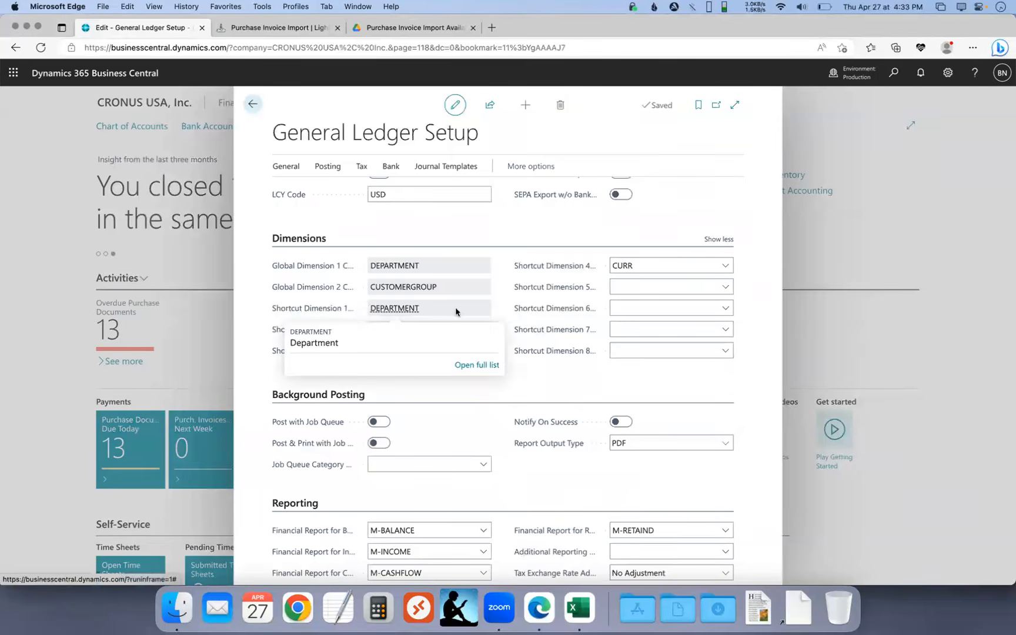
- Switch back to Excel and replace the K1 header with the dimension code DEPARTMENT
{"action": "key", "text": "super+Tab"}
{"action": "type", "text": "D"}
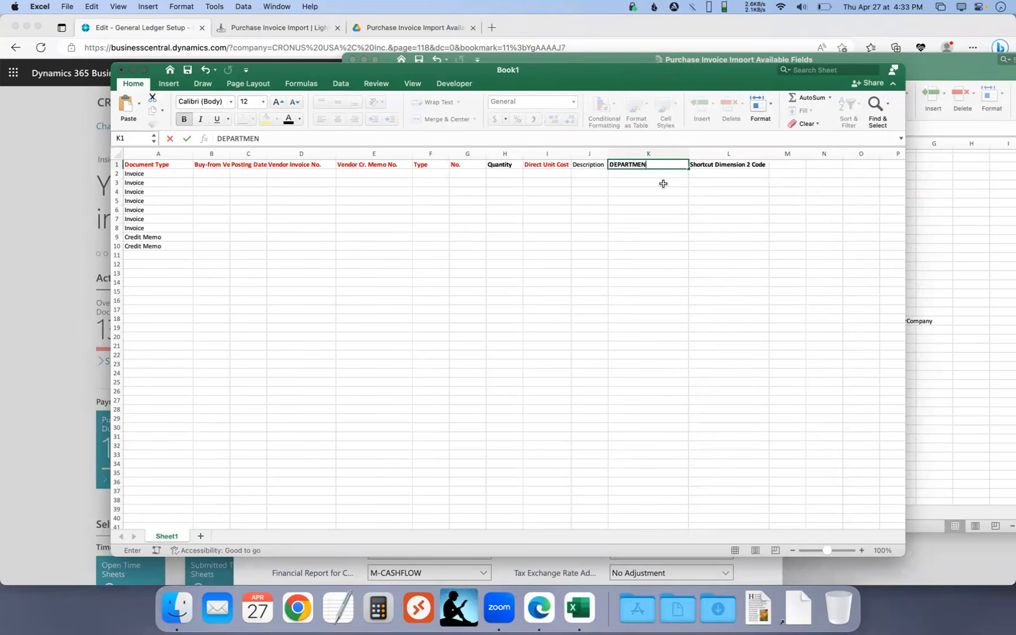
{"action": "type", "text": "EPARTMENT"}
{"action": "key", "text": "Tab"}
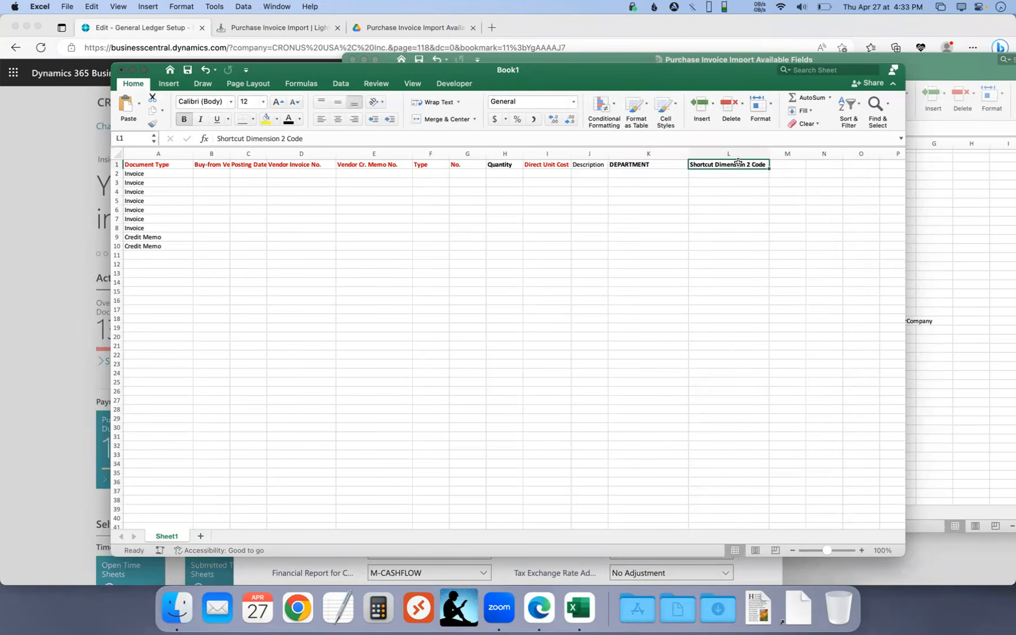
- Check the first shortcut dimension's name in General Ledger Setup and enter Department as the K1 header in Excel
{"action": "key", "text": "super+Tab"}
{"action": "mouse_move", "coordinate": [381, 308]}
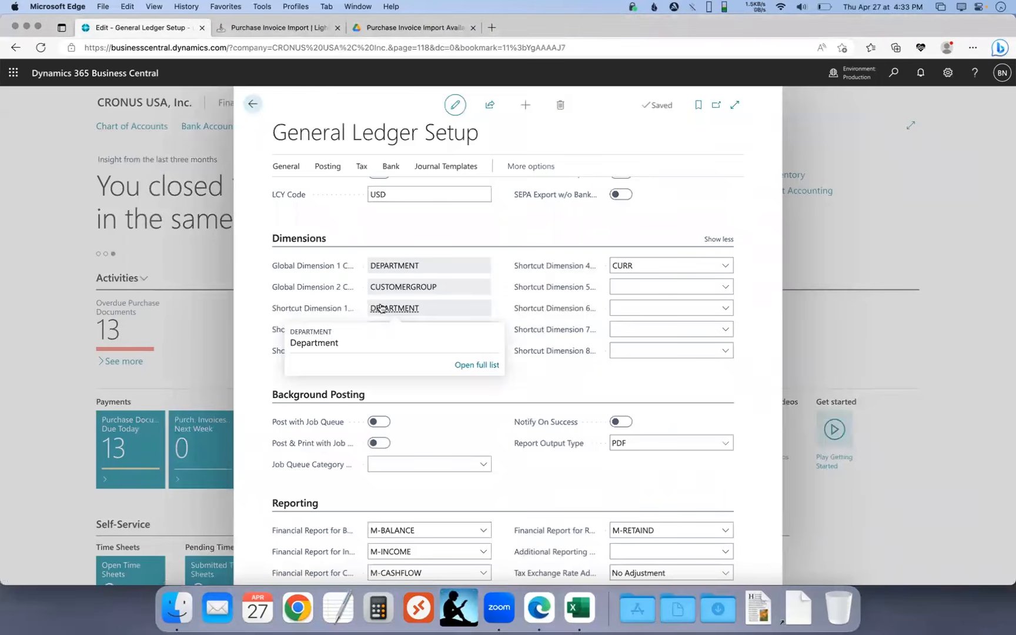
{"action": "key", "text": "super+Tab"}
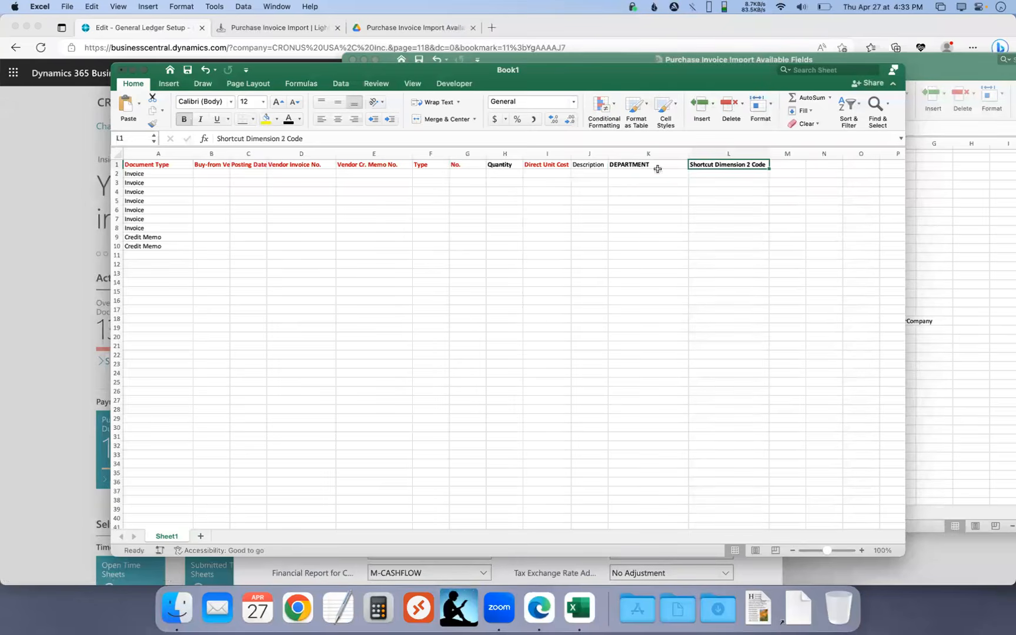
{"action": "type", "text": "Department"}
{"action": "key", "text": "Return"}
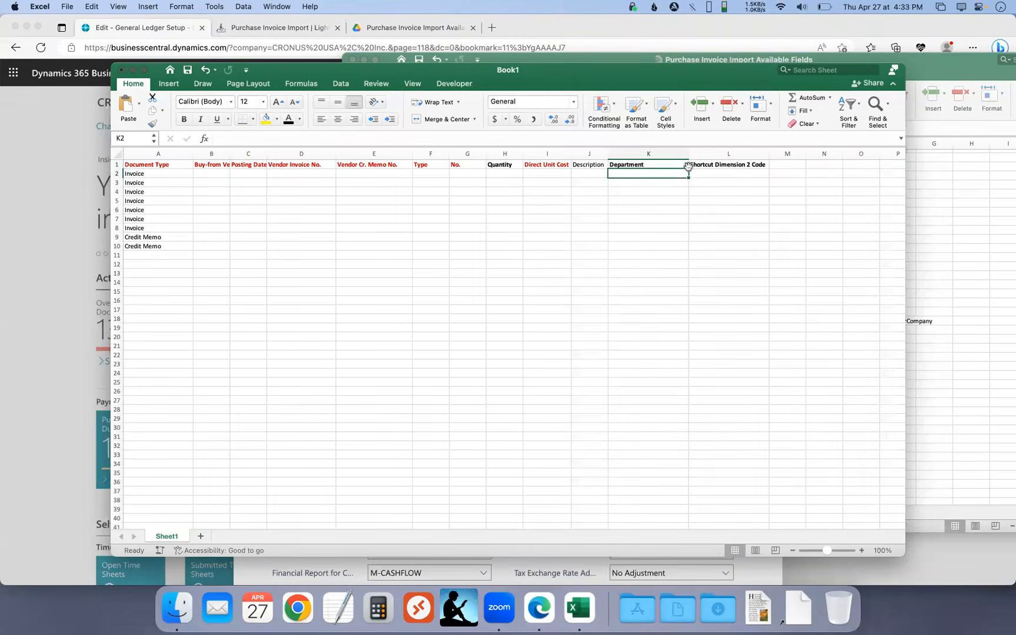
{"action": "left_click", "coordinate": [721, 165]}
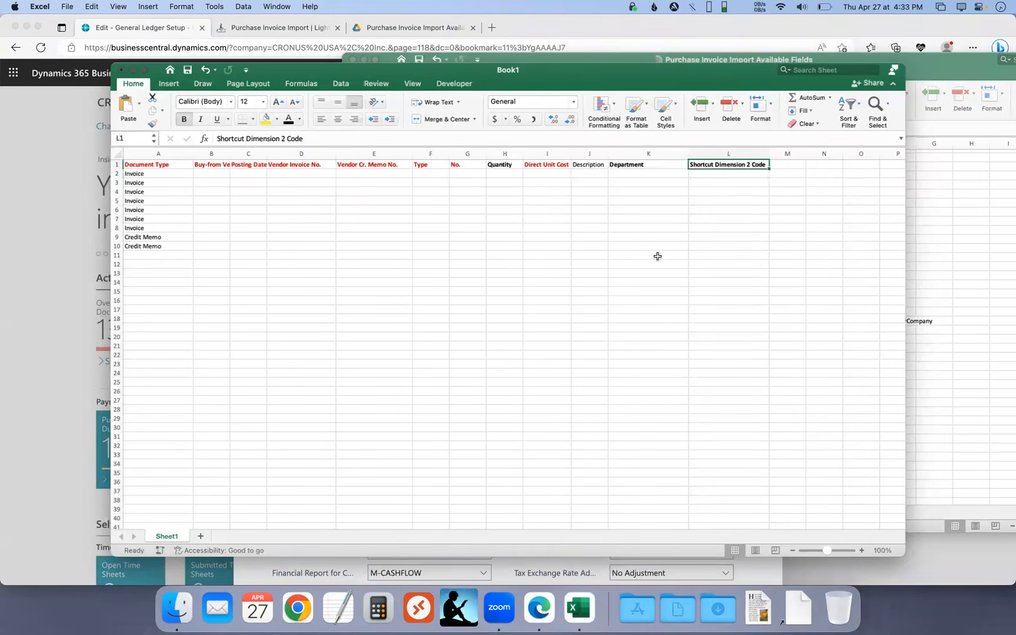
- Widen the Buy-from Vendor No. column to fit its header and enter vendor number 10000 in B2 through B4
{"action": "left_click", "coordinate": [214, 175]}
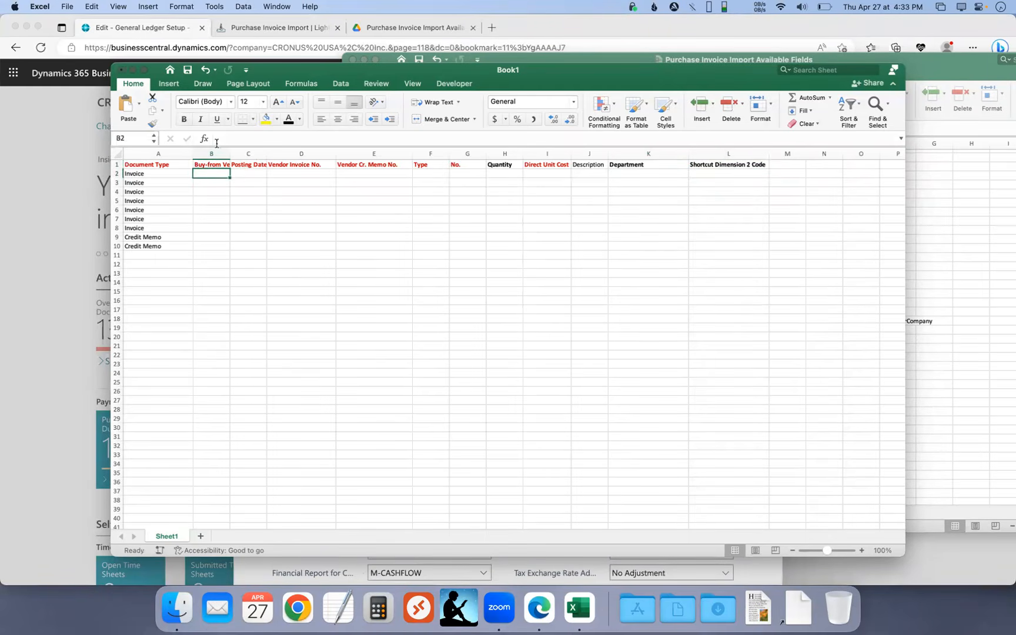
{"action": "left_click_drag", "start_coordinate": [227, 149], "coordinate": [257, 149]}
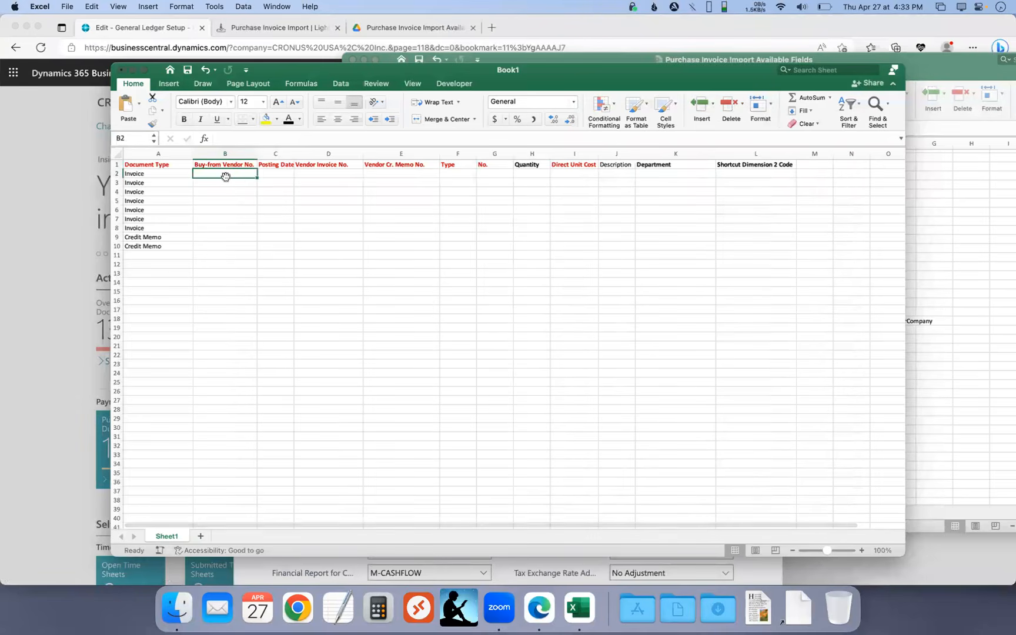
{"action": "type", "text": "10000"}
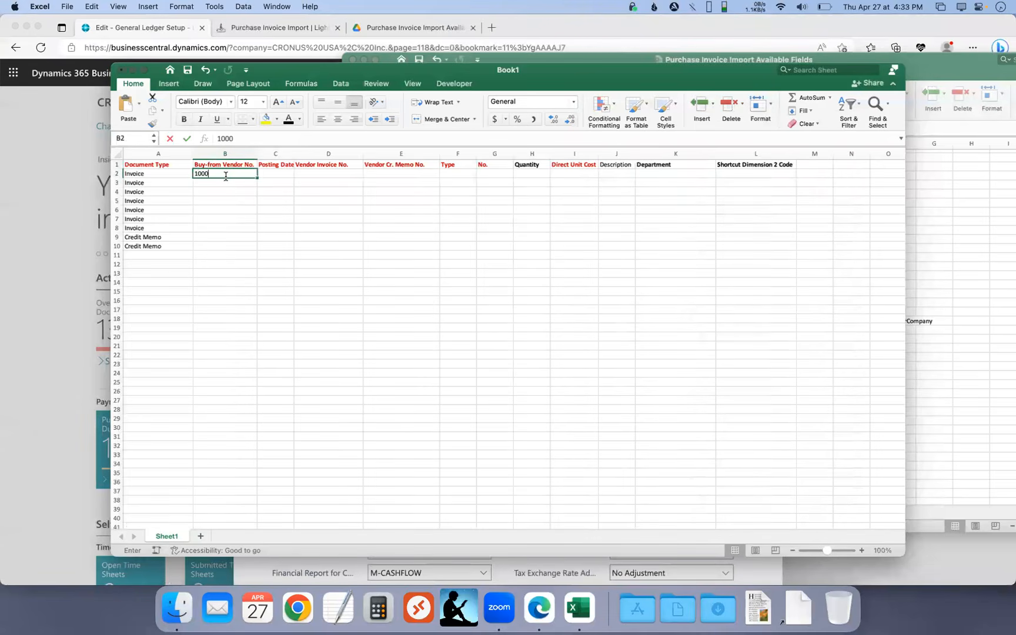
{"action": "key", "text": "Return"}
{"action": "type", "text": "10000"}
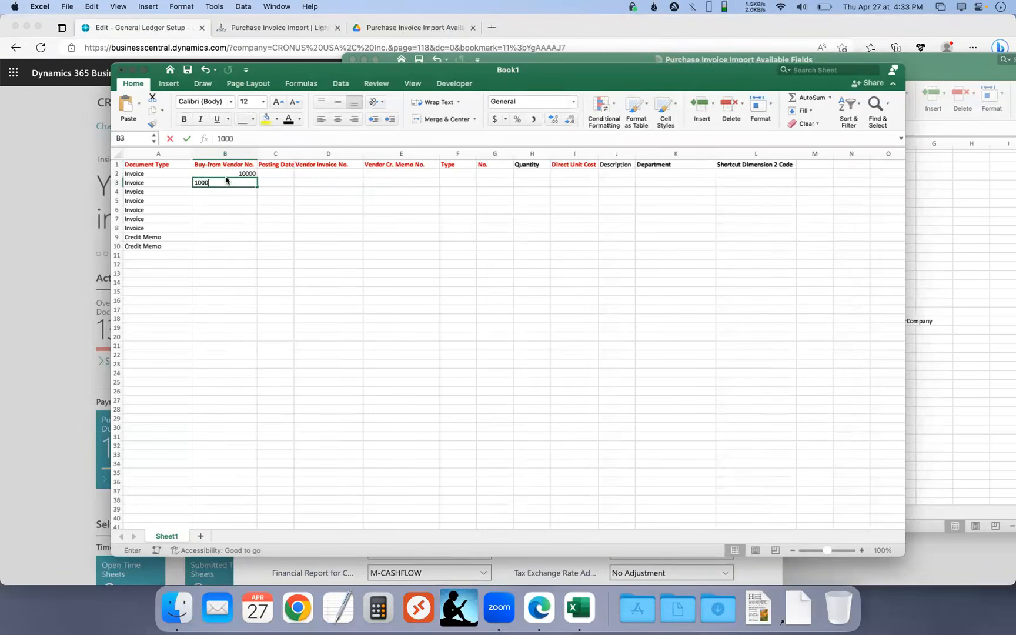
{"action": "key", "text": "Return"}
{"action": "type", "text": "10000"}
{"action": "key", "text": "Return"}
{"action": "left_click_drag", "start_coordinate": [232, 174], "coordinate": [233, 193]}
- Enter 20000 as the Buy-from Vendor No. in B5 and fill it down to B6
{"action": "left_click", "coordinate": [227, 202]}
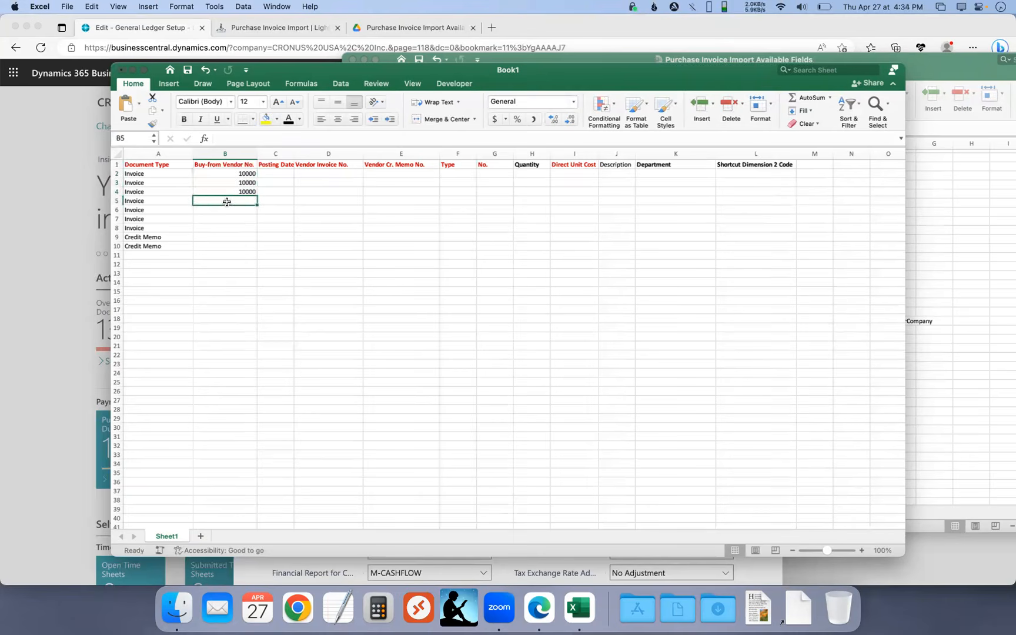
{"action": "type", "text": "20000"}
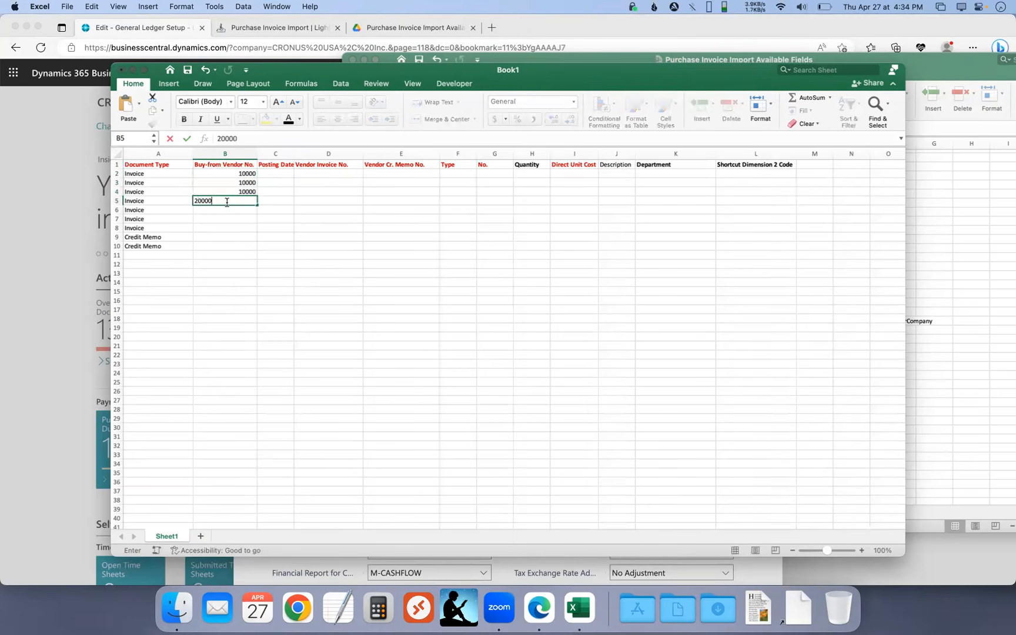
{"action": "key", "text": "Return"}
{"action": "key", "text": "ctrl+d"}
{"action": "key", "text": "Return"}
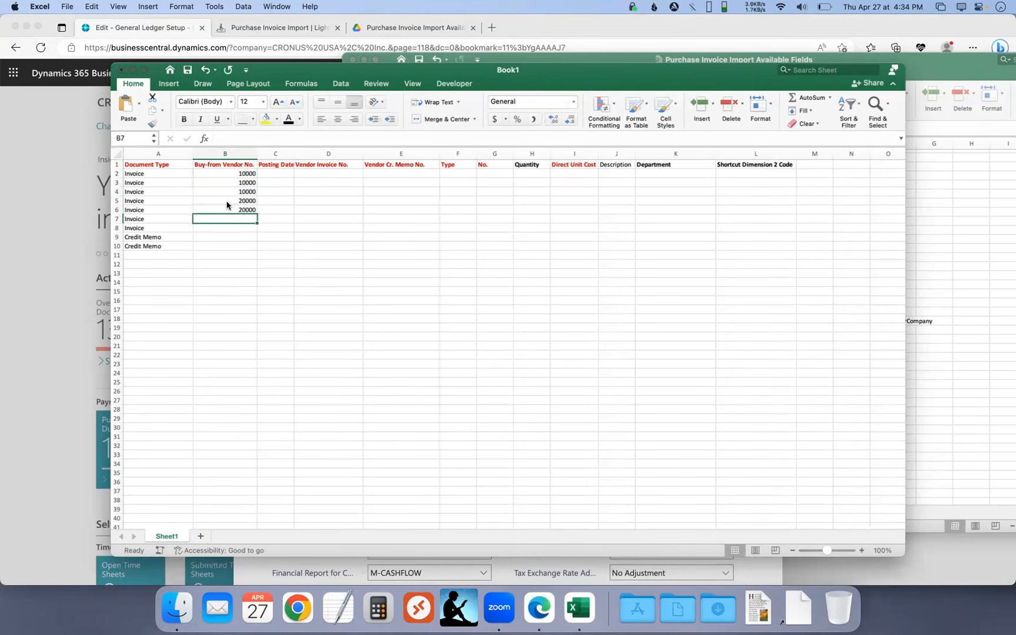
- Enter Buy-from Vendor No. 30000 in B7 and B8, and 10000 for the credit memos in B9 and B10
{"action": "type", "text": "30000"}
{"action": "key", "text": "Return"}
{"action": "key", "text": "ctrl+d"}
{"action": "key", "text": "Return"}
{"action": "type", "text": "10000"}
{"action": "key", "text": "Return"}
{"action": "key", "text": "ctrl+d"}
- Enter 4/27/23 as the Posting Date in C2 and copy the same date down to C10
{"action": "left_click", "coordinate": [274, 175]}
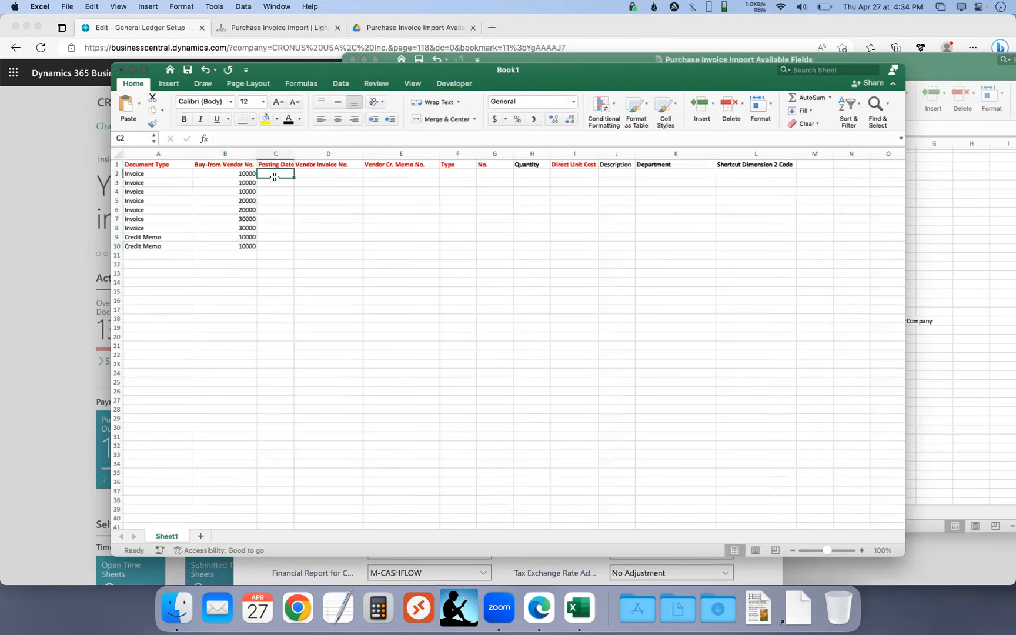
{"action": "type", "text": "4/27/"}
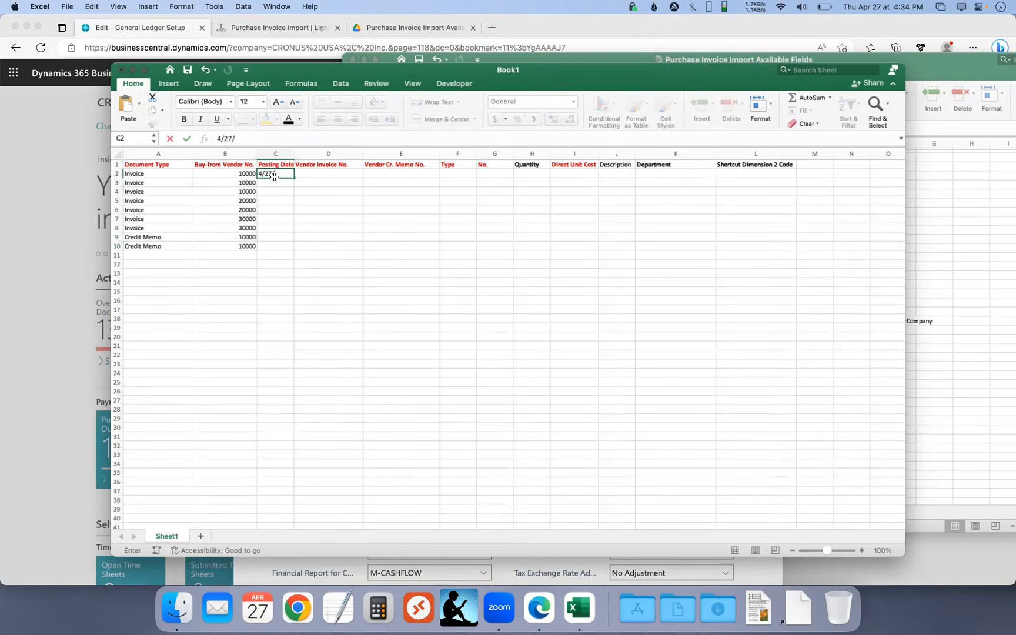
{"action": "key", "text": "Return"}
{"action": "left_click_drag", "start_coordinate": [294, 177], "coordinate": [294, 249]}
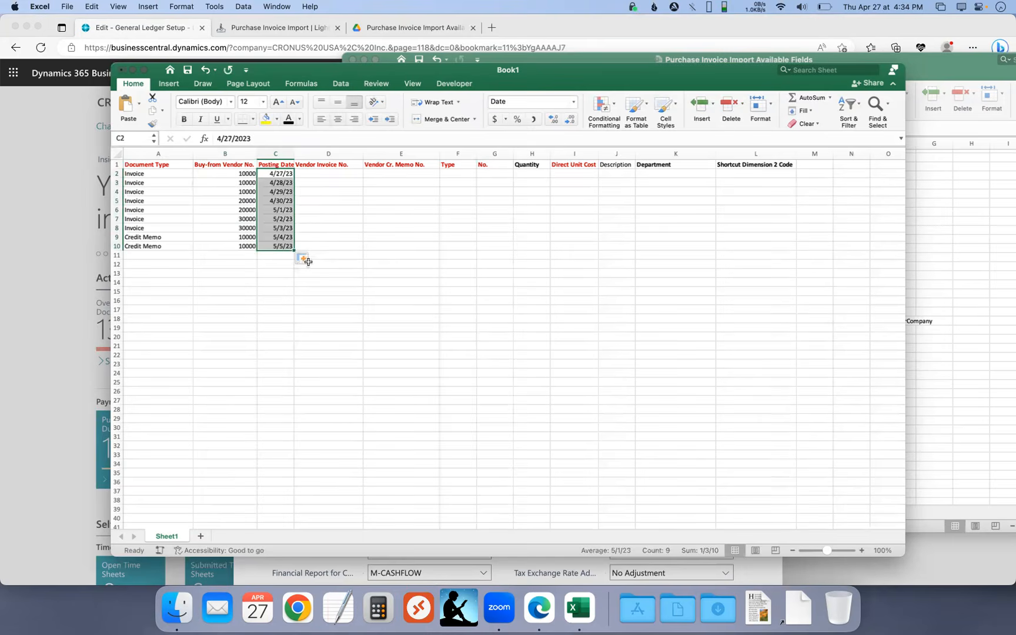
{"action": "left_click", "coordinate": [303, 259]}
{"action": "left_click", "coordinate": [334, 272]}
- Enter TEST01 as the Vendor Invoice No. in D2 and repeat it in D3 and D4 for the first invoice
{"action": "left_click", "coordinate": [332, 175]}
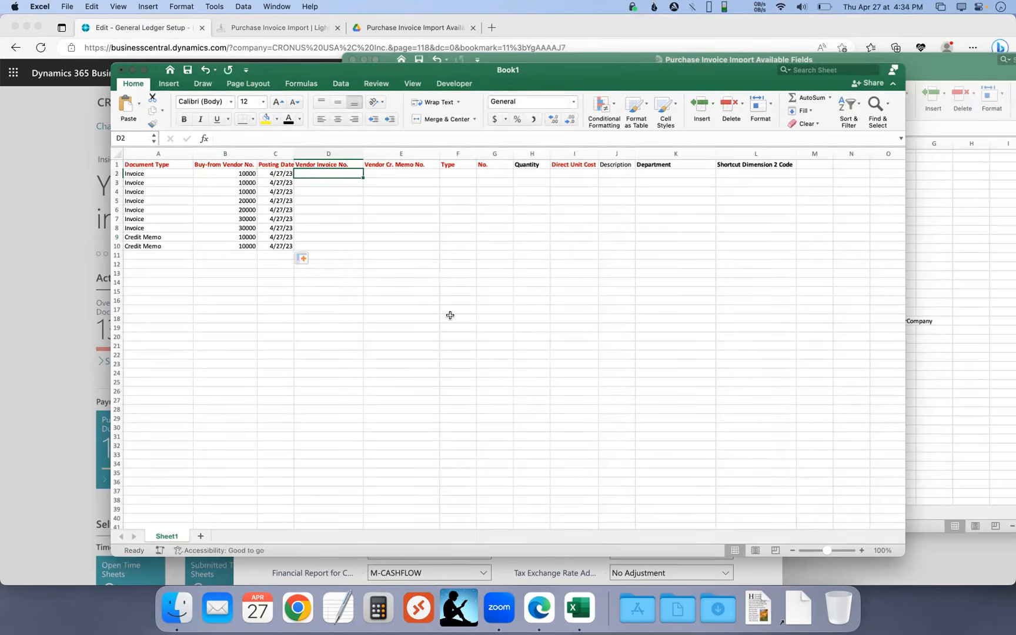
{"action": "type", "text": "TEST01"}
{"action": "key", "text": "Return"}
{"action": "key", "text": "ctrl+d"}
{"action": "key", "text": "Down"}
{"action": "key", "text": "ctrl+d"}
{"action": "key", "text": "Down"}
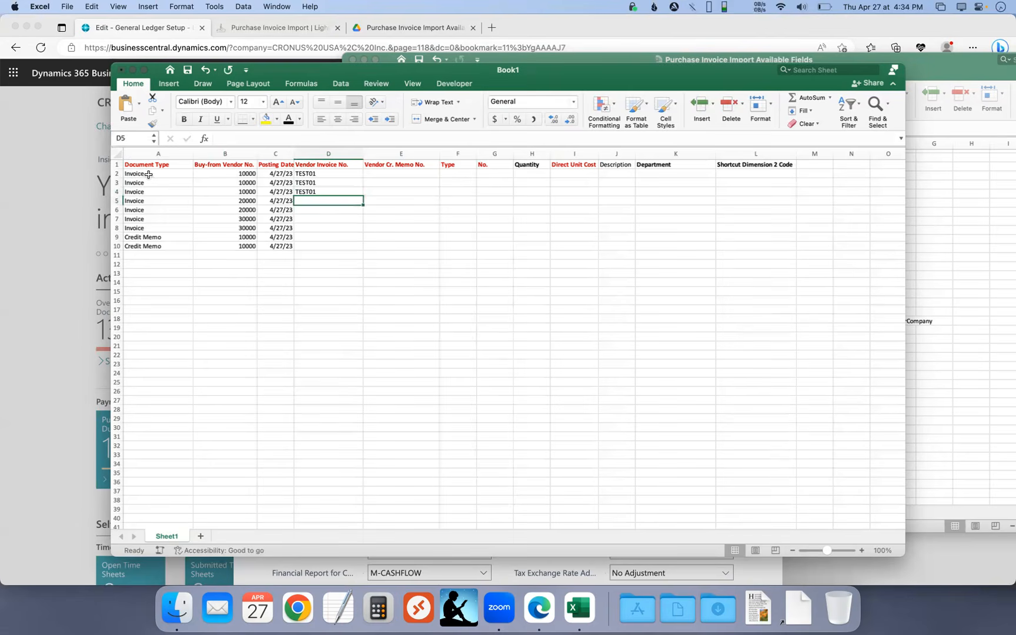
{"action": "left_click_drag", "start_coordinate": [133, 173], "coordinate": [335, 193]}
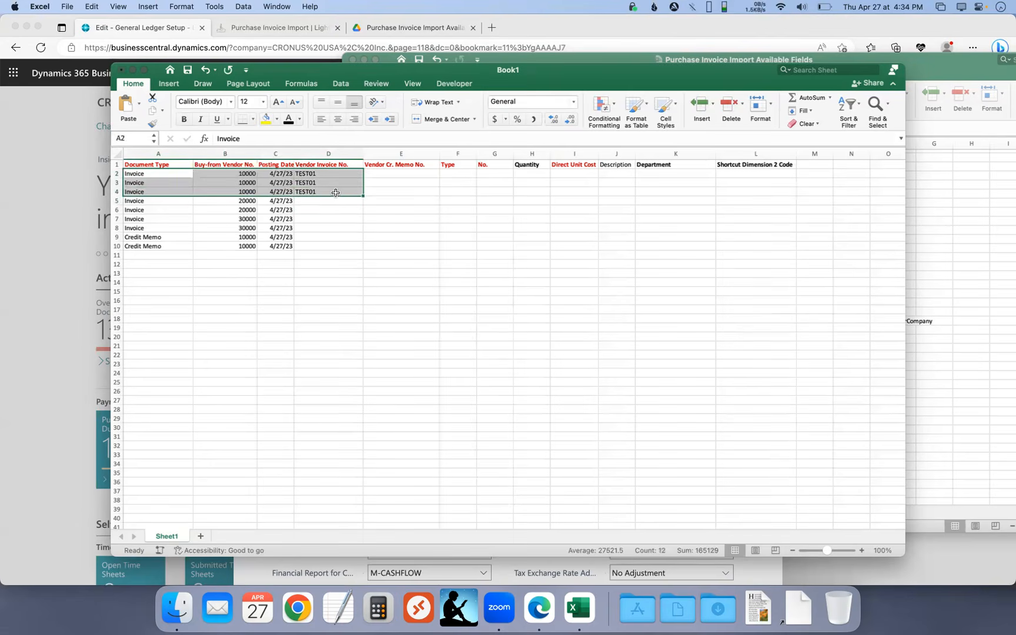
- Enter Vendor Invoice No. TEST02 in D5 and D6, and TEST03 in D7 and D8
{"action": "left_click", "coordinate": [325, 201]}
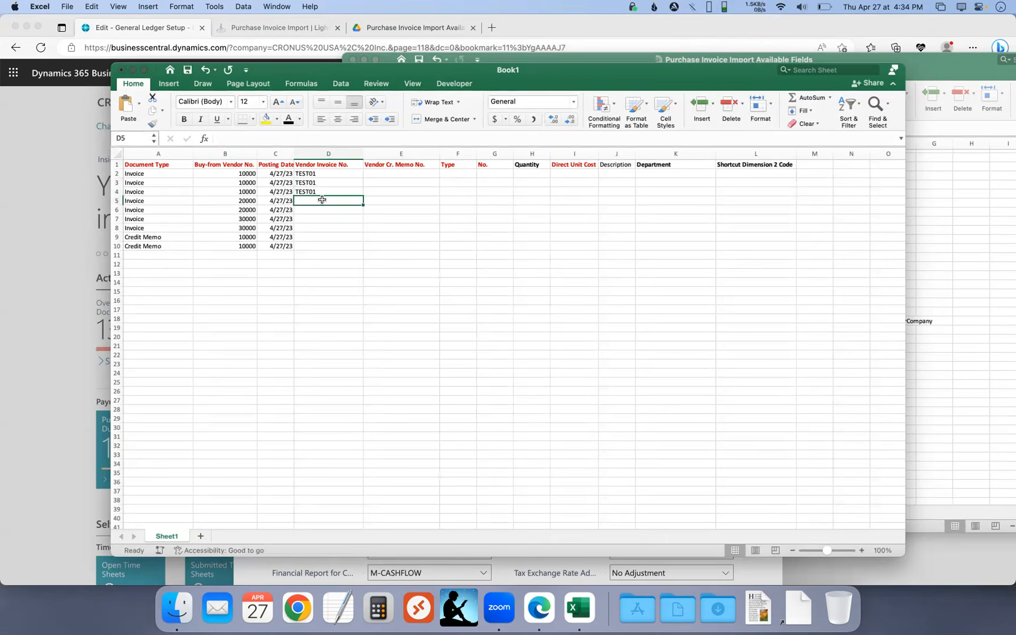
{"action": "type", "text": "TEST01"}
{"action": "key", "text": "Return"}
{"action": "type", "text": "TEST02"}
{"action": "key", "text": "Return"}
{"action": "type", "text": "TEST03"}
{"action": "key", "text": "Return"}
{"action": "type", "text": "TEST03"}
{"action": "key", "text": "Return"}
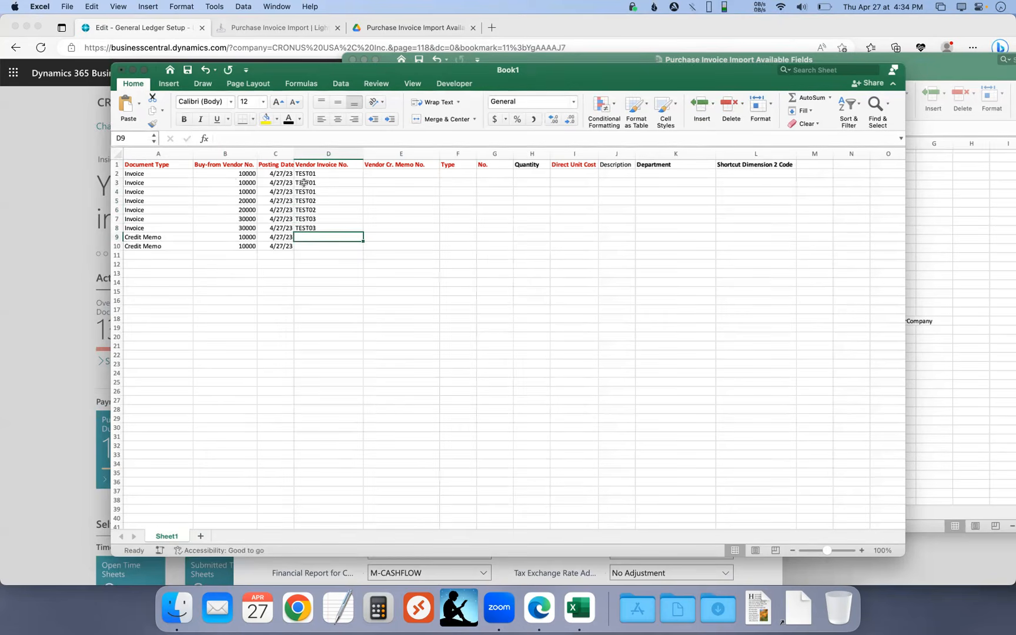
- Examine how the invoice rows group into separate documents by their vendor and Vendor Invoice No
{"action": "left_click", "coordinate": [116, 174]}
{"action": "left_click", "coordinate": [116, 182]}
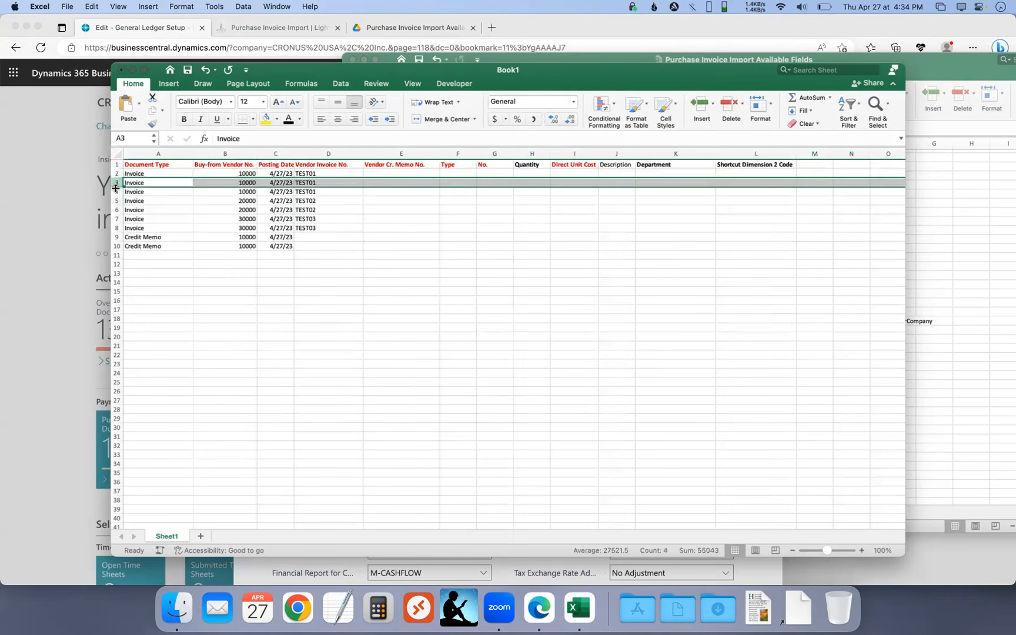
{"action": "left_click", "coordinate": [115, 192]}
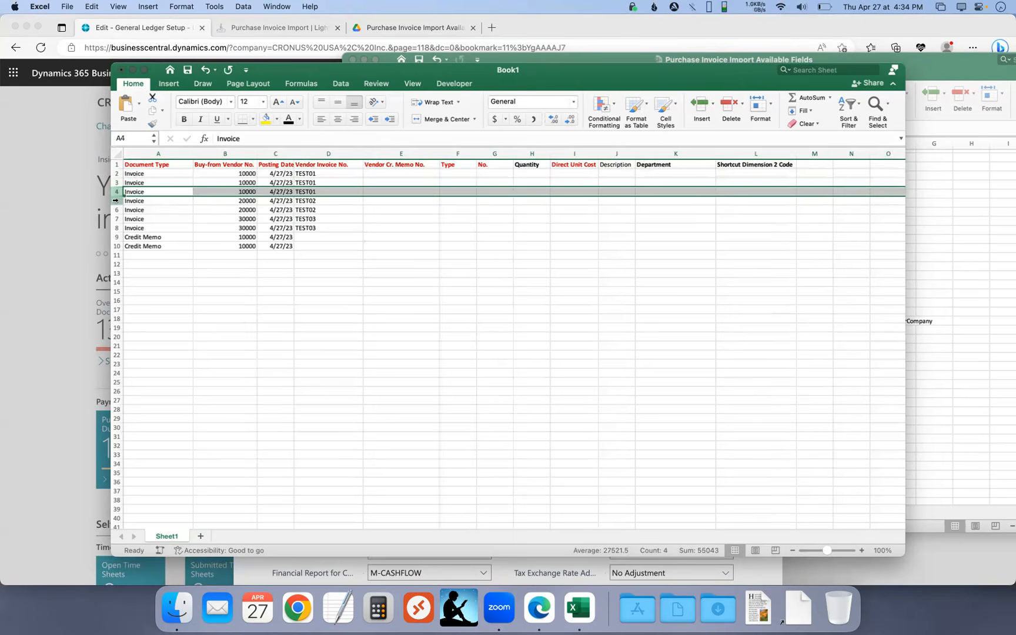
{"action": "left_click", "coordinate": [115, 201]}
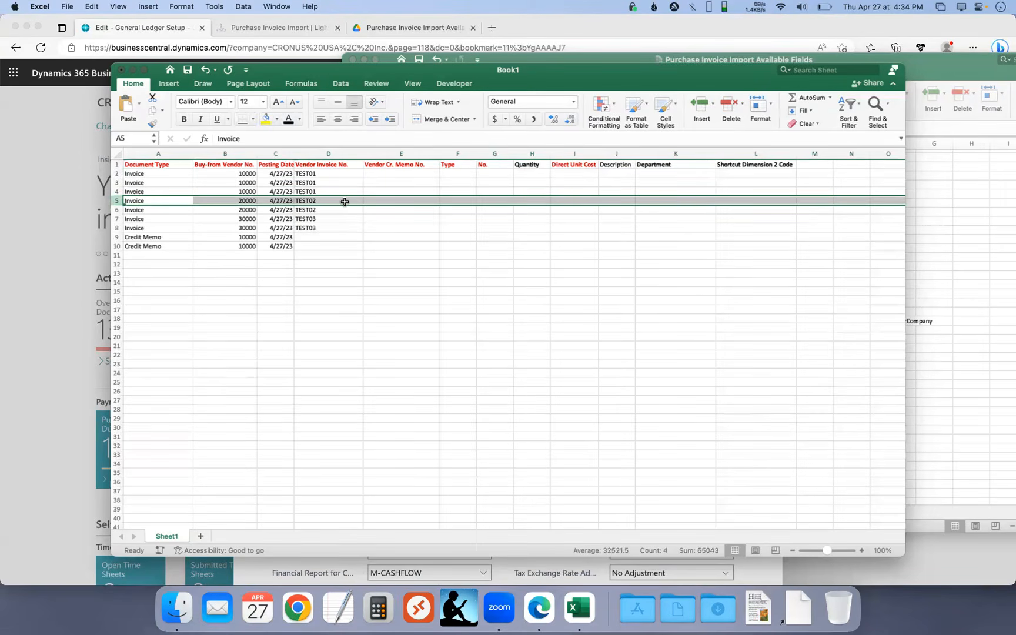
{"action": "left_click", "coordinate": [118, 210]}
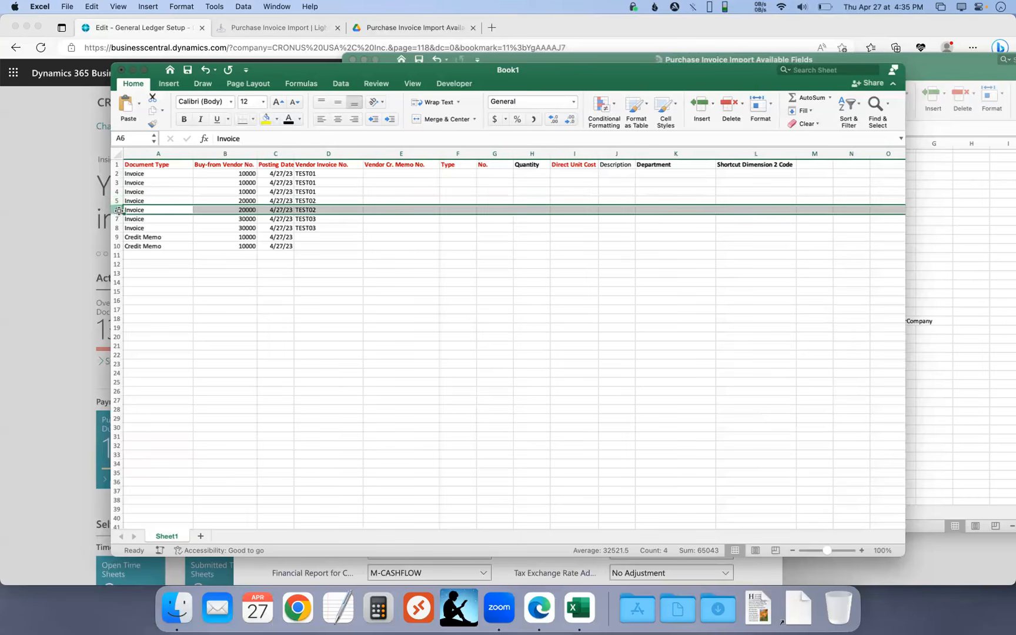
{"action": "left_click", "coordinate": [117, 218]}
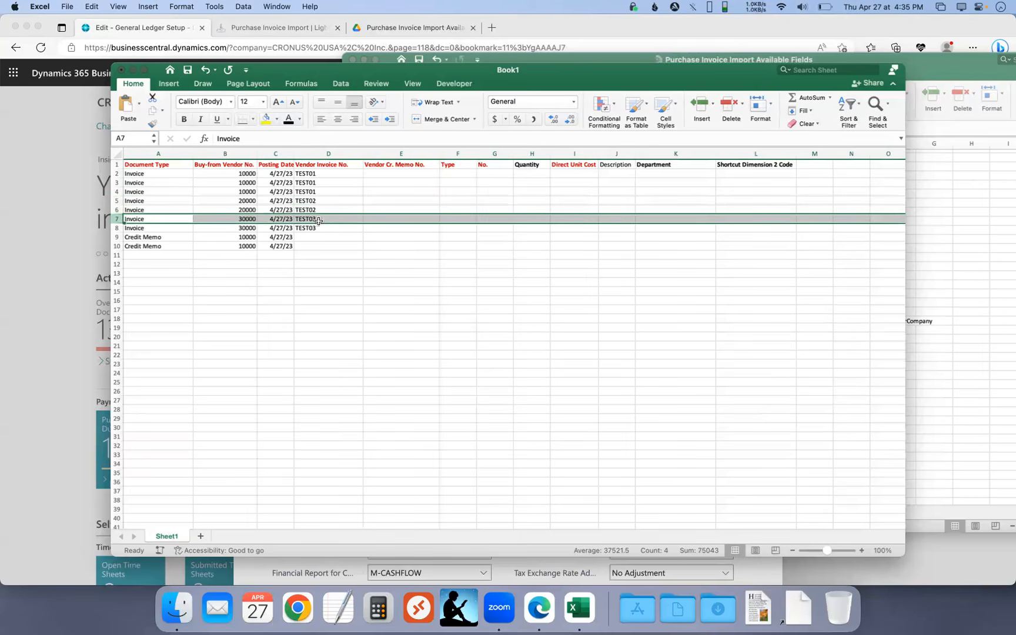
{"action": "left_click", "coordinate": [318, 219]}
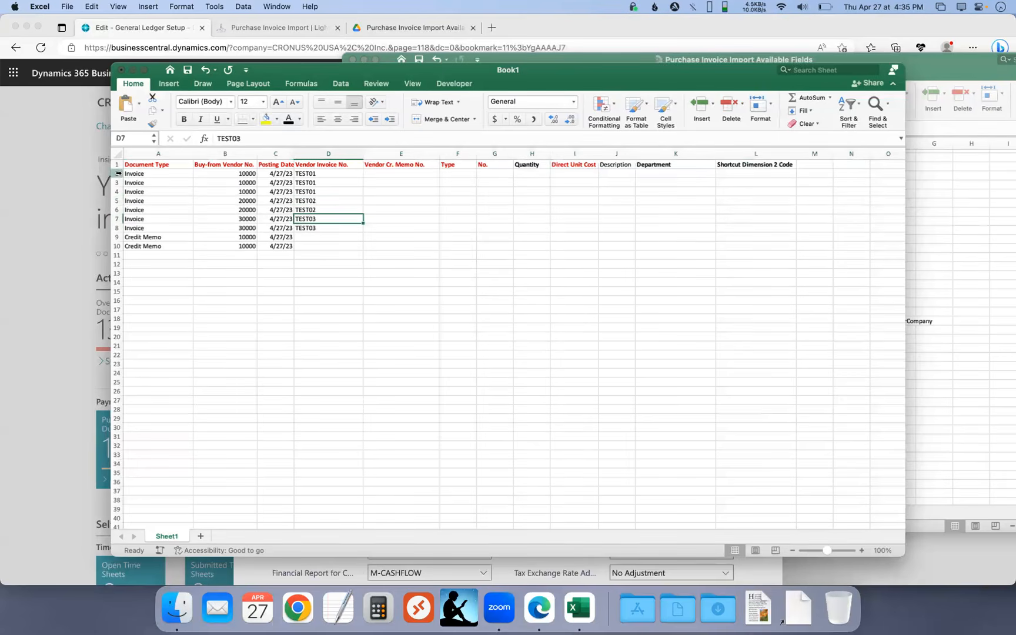
{"action": "mouse_move", "coordinate": [117, 174]}
{"action": "left_mouse_down"}
{"action": "mouse_move", "coordinate": [118, 206]}
{"action": "mouse_move", "coordinate": [118, 192]}
{"action": "left_mouse_up"}
{"action": "left_click", "coordinate": [327, 192]}
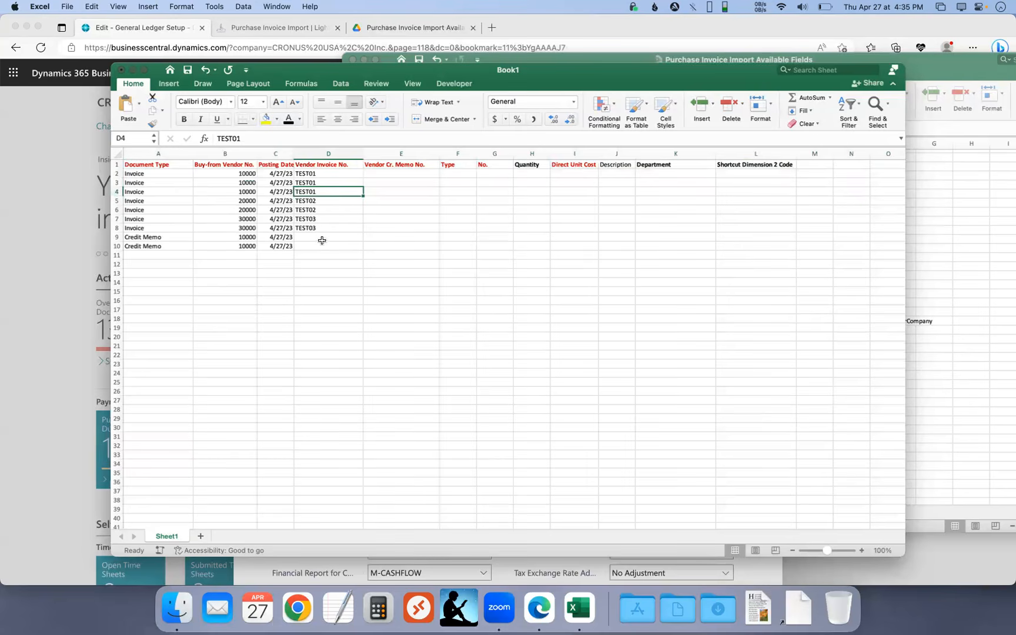
- Enter TEST1234 as the Vendor Cr. Memo No. in E9 and E10 for the two credit memo lines
{"action": "left_click", "coordinate": [160, 236]}
{"action": "left_click", "coordinate": [402, 237]}
{"action": "type", "text": "TEST1234"}
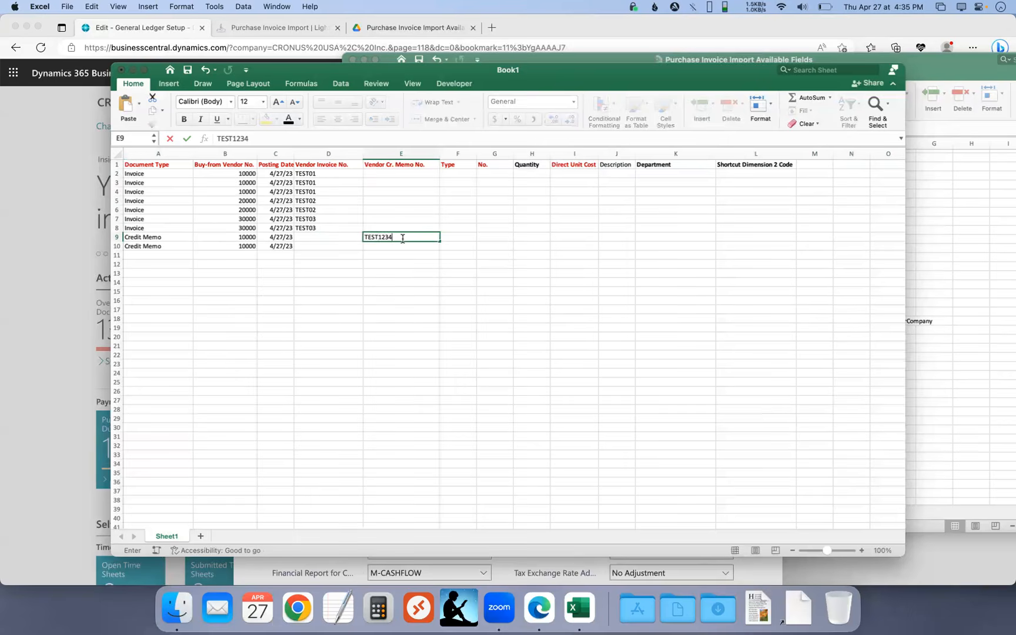
{"action": "key", "text": "Return"}
{"action": "key", "text": "ctrl+d"}
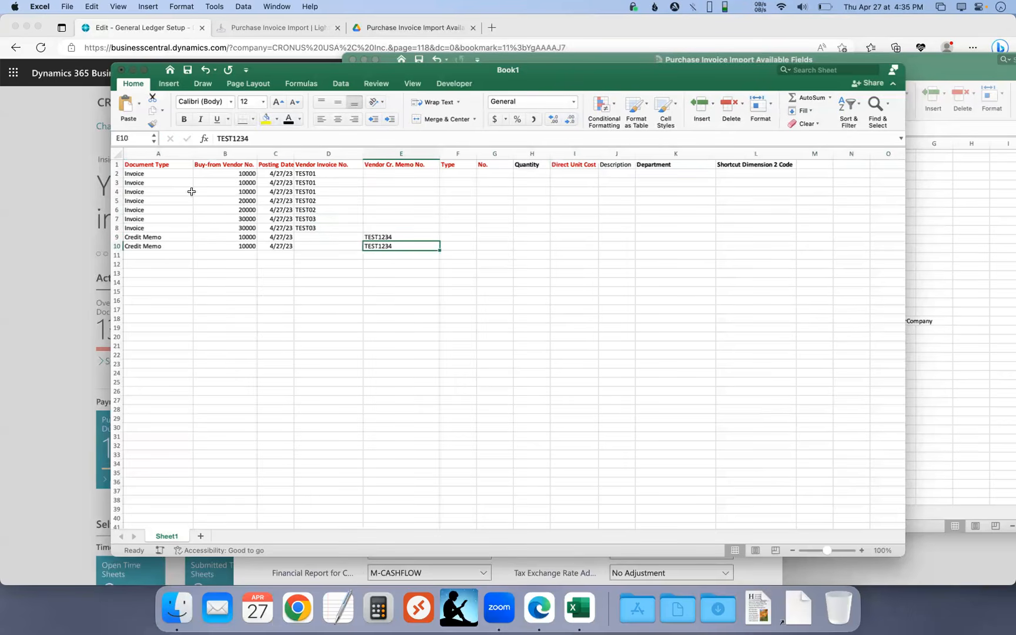
{"action": "left_click_drag", "start_coordinate": [149, 171], "coordinate": [154, 219]}
{"action": "left_click_drag", "start_coordinate": [326, 174], "coordinate": [335, 218]}
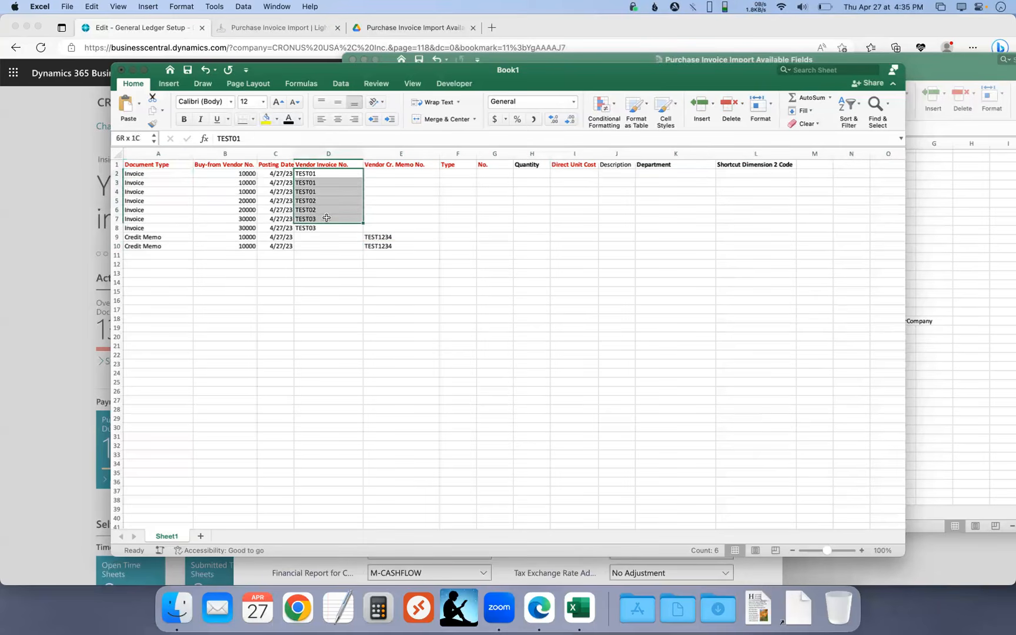
{"action": "left_click_drag", "start_coordinate": [176, 237], "coordinate": [177, 246]}
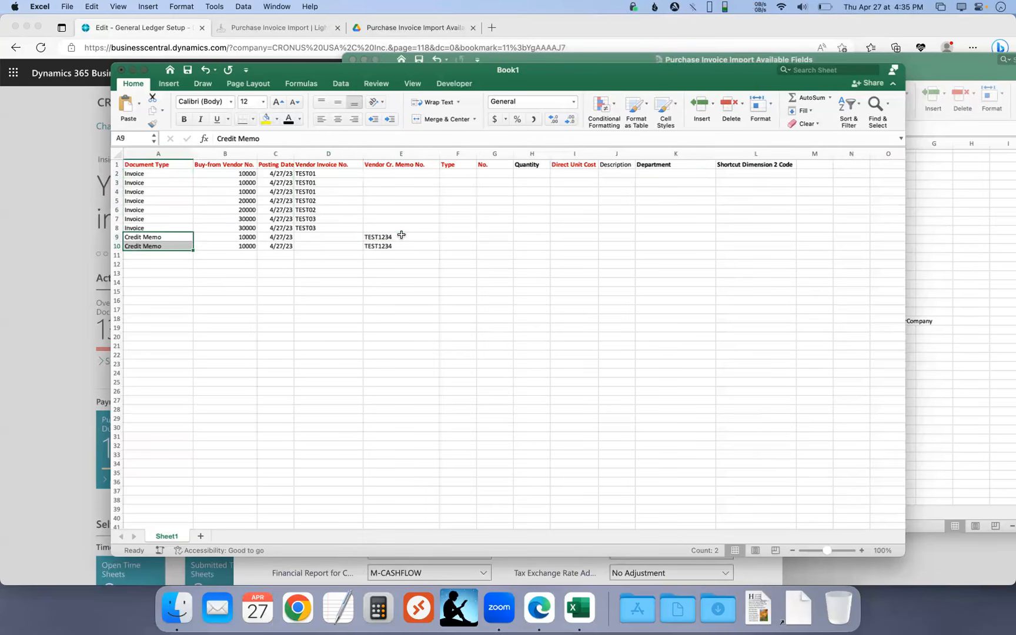
{"action": "left_click_drag", "start_coordinate": [400, 237], "coordinate": [400, 246]}
- Enter G/L Account as the line Type in F2
{"action": "left_click", "coordinate": [462, 176]}
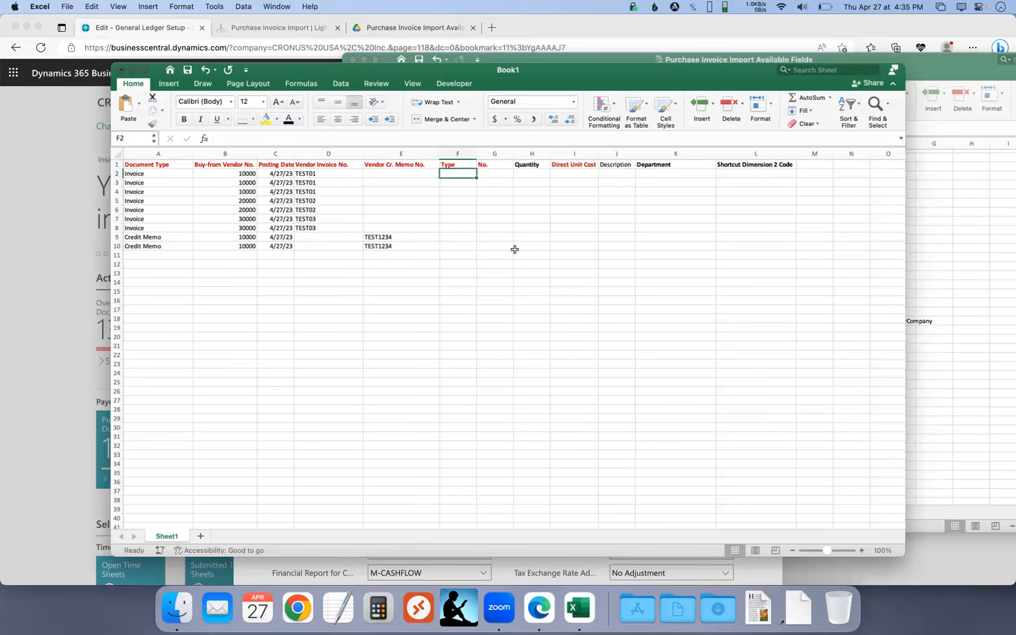
{"action": "type", "text": "G/L Account"}
{"action": "key", "text": "Return"}
{"action": "key", "text": "Up"}
- Enter the example line types Item in F3 and Fixed Asset in F4
{"action": "left_click", "coordinate": [460, 184]}
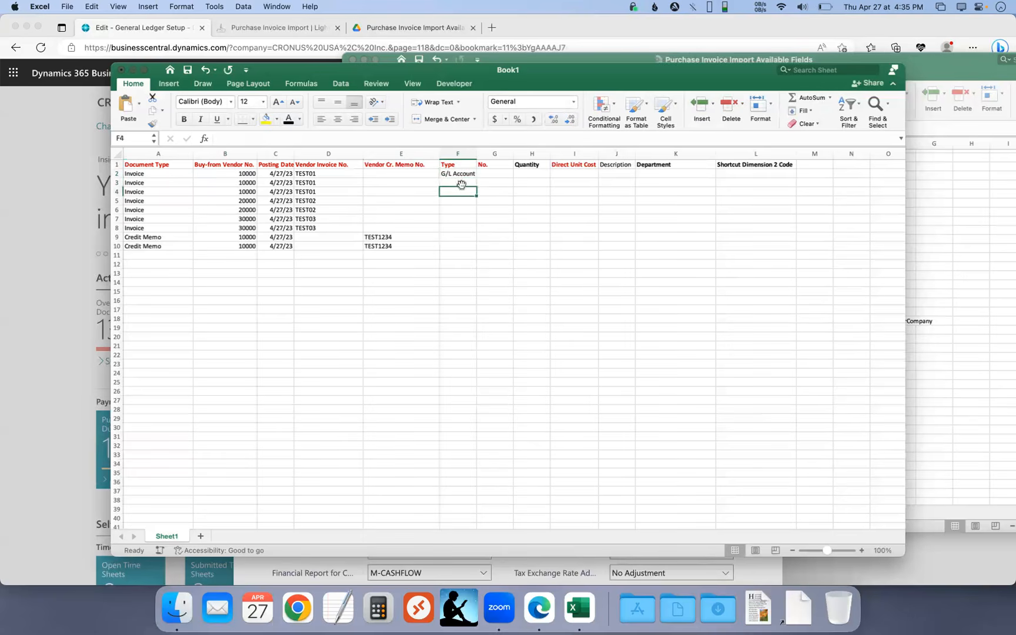
{"action": "type", "text": "Item"}
{"action": "key", "text": "Return"}
{"action": "type", "text": "Fix"}
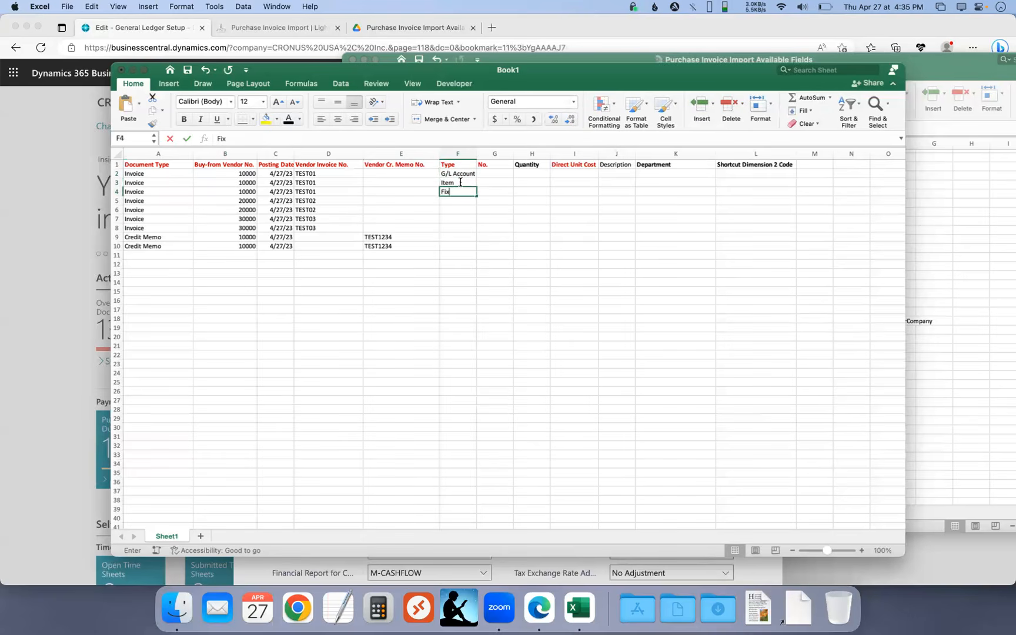
{"action": "type", "text": "ed Asset"}
{"action": "key", "text": "Return"}
- Fill the G/L Account type from F2 down through F10
{"action": "key", "text": "Up"}
{"action": "key", "text": "Up"}
{"action": "key", "text": "Up"}
{"action": "key", "text": "shift+Down"}
{"action": "key", "text": "shift+Down"}
{"action": "key", "text": "shift+Down"}
{"action": "key", "text": "shift+Down"}
{"action": "key", "text": "shift+Down"}
{"action": "key", "text": "shift+Down"}
{"action": "key", "text": "shift+Down"}
{"action": "key", "text": "shift+Down"}
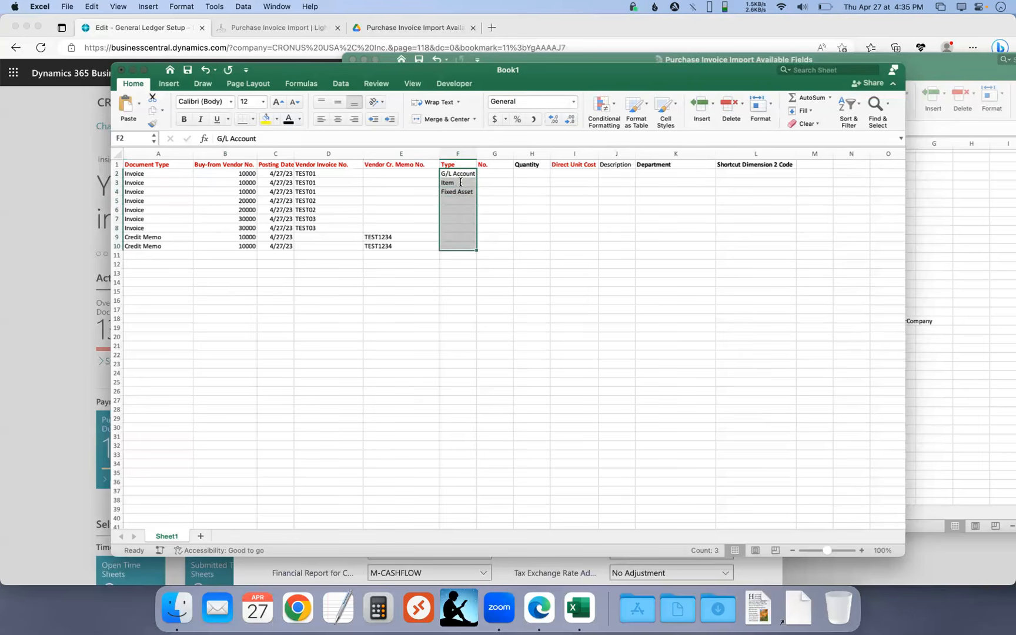
{"action": "key", "text": "super+d"}
- Enter G/L account numbers 60200, 60300 and 60400 in the No. column cells G2 to G4
{"action": "key", "text": "Right"}
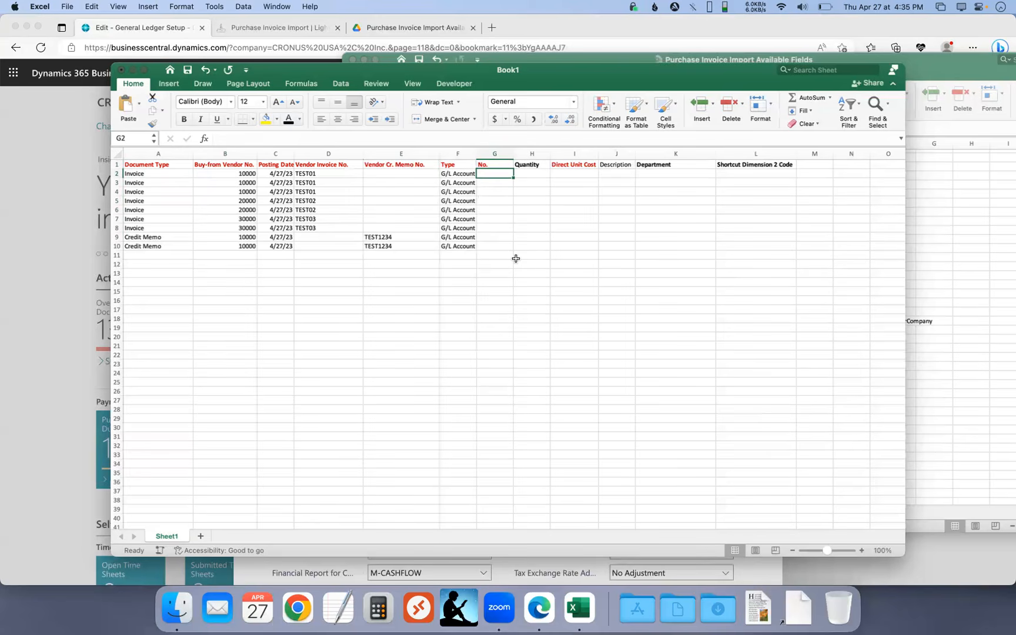
{"action": "type", "text": "60200"}
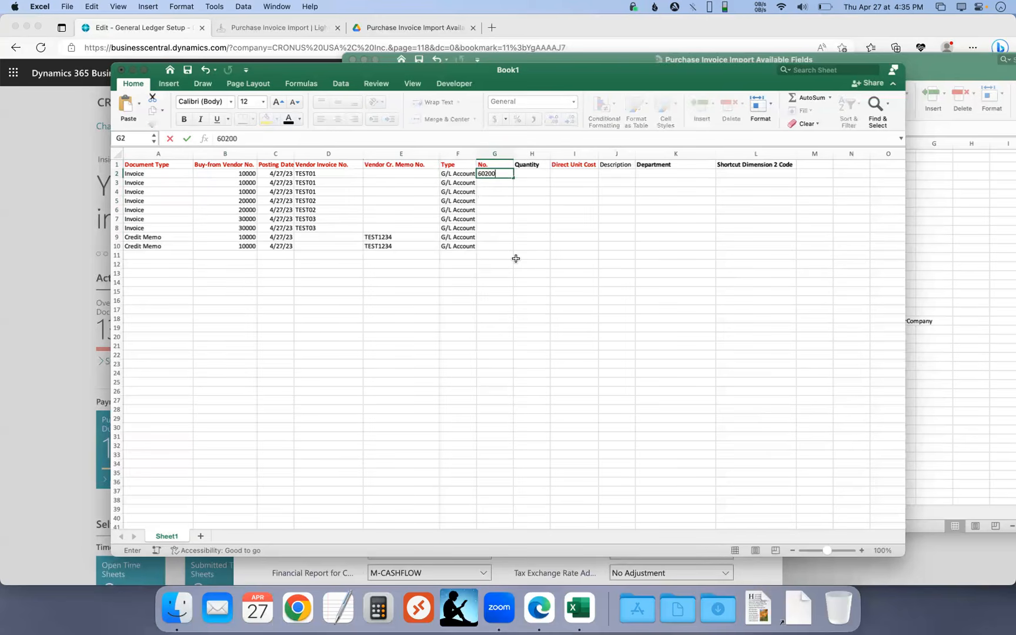
{"action": "key", "text": "Return"}
{"action": "type", "text": "60300"}
{"action": "key", "text": "Return"}
{"action": "type", "text": "60400"}
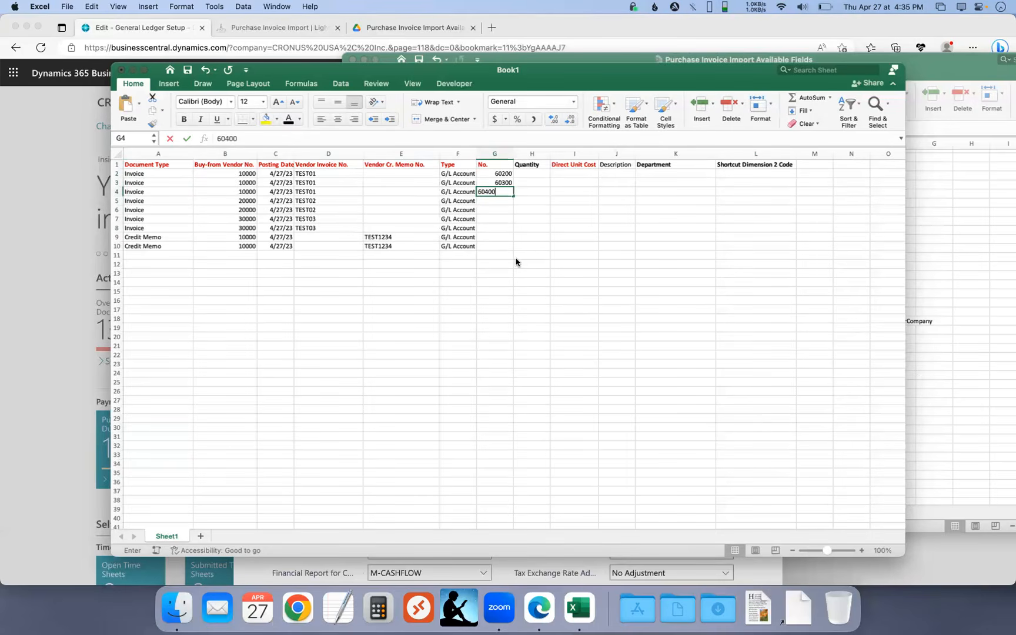
{"action": "key", "text": "Return"}
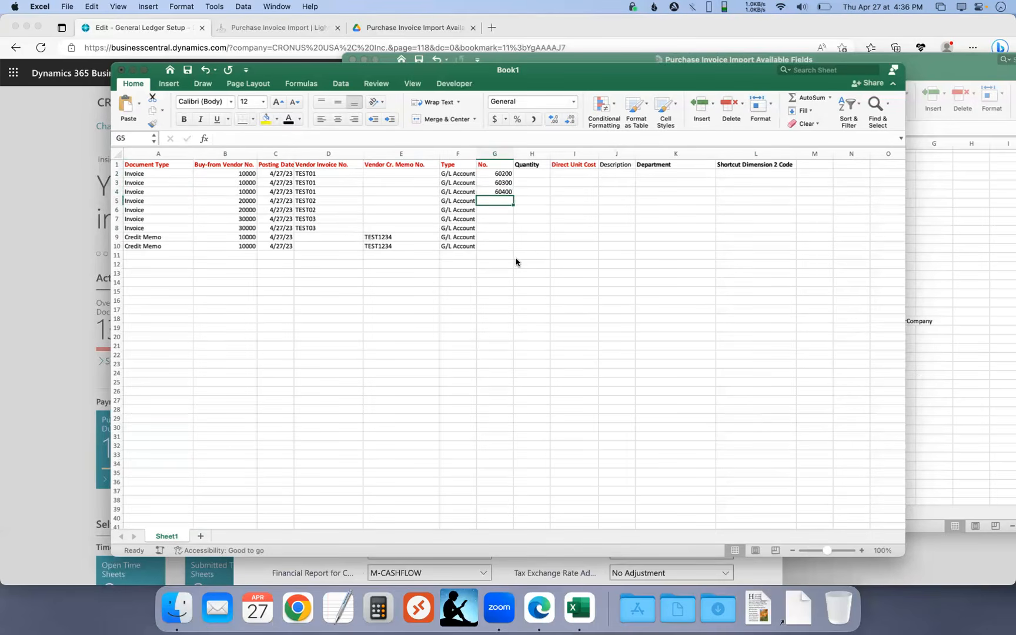
- Enter No. values 60200 and 60300 alternately in G5 through G10 for the remaining invoice and credit memo lines
{"action": "type", "text": "60200"}
{"action": "key", "text": "Return"}
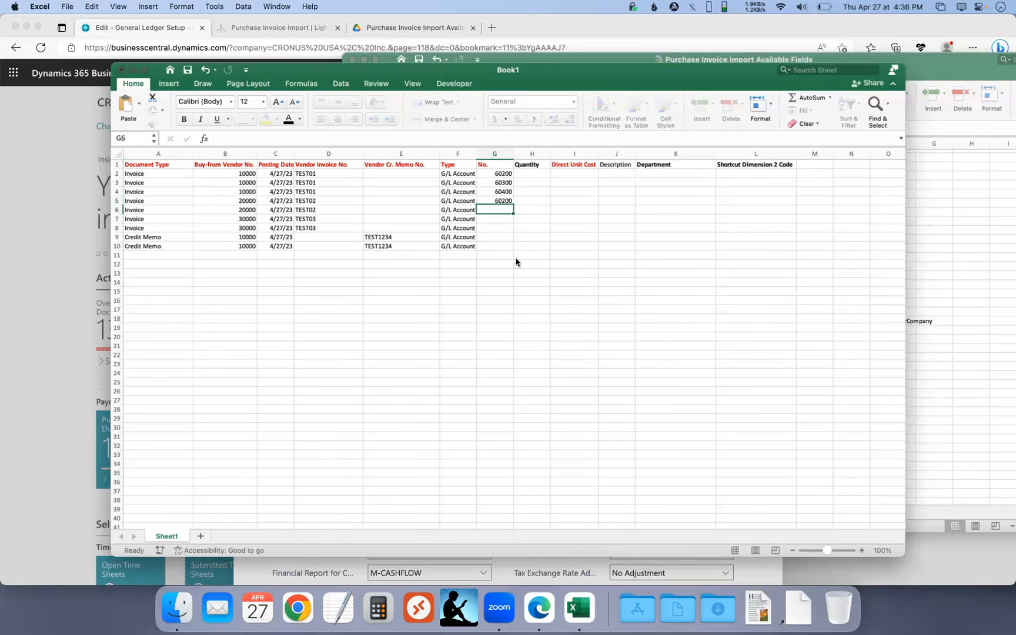
{"action": "type", "text": "60300"}
{"action": "key", "text": "Return"}
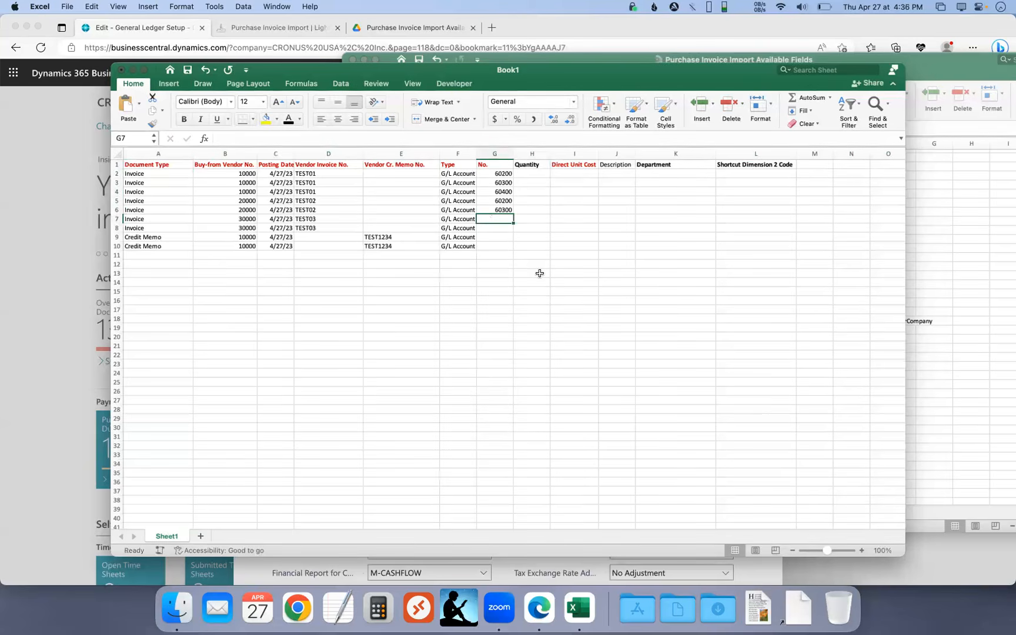
{"action": "type", "text": "60200"}
{"action": "key", "text": "Return"}
{"action": "type", "text": "60300"}
{"action": "key", "text": "Return"}
{"action": "type", "text": "60200"}
{"action": "key", "text": "Return"}
{"action": "type", "text": "60300"}
{"action": "key", "text": "Tab"}
- Enter a Quantity of 1 in H2 for the first invoice line
{"action": "key", "text": "Up"}
{"action": "key", "text": "Up"}
{"action": "key", "text": "Up"}
{"action": "key", "text": "Up"}
{"action": "key", "text": "Up"}
{"action": "key", "text": "Up"}
{"action": "key", "text": "Up"}
{"action": "key", "text": "Up"}
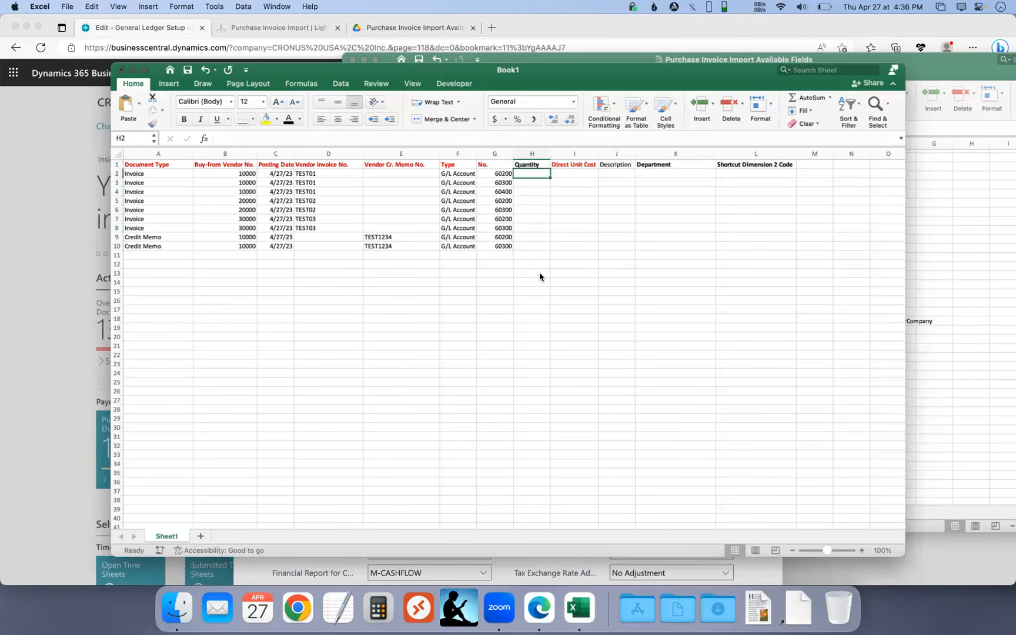
{"action": "type", "text": "1"}
{"action": "key", "text": "Return"}
{"action": "key", "text": "Down"}
{"action": "key", "text": "Up"}
{"action": "key", "text": "Up"}
{"action": "key", "text": "Up"}
- Enter 10 as the Direct Unit Cost in I2
{"action": "key", "text": "Right"}
{"action": "key", "text": "Down"}
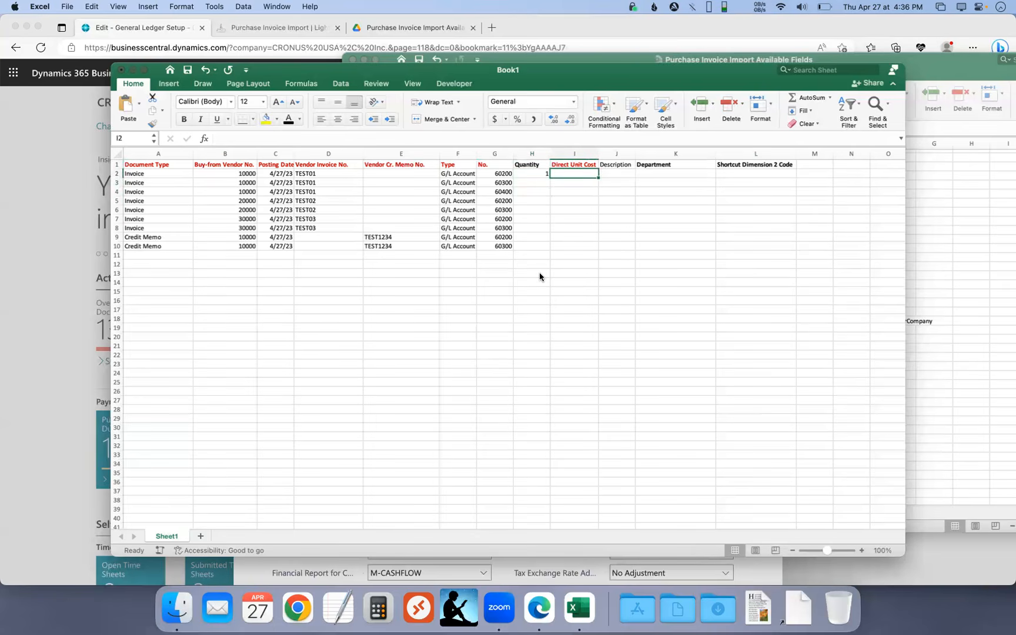
{"action": "type", "text": "10"}
{"action": "key", "text": "Return"}
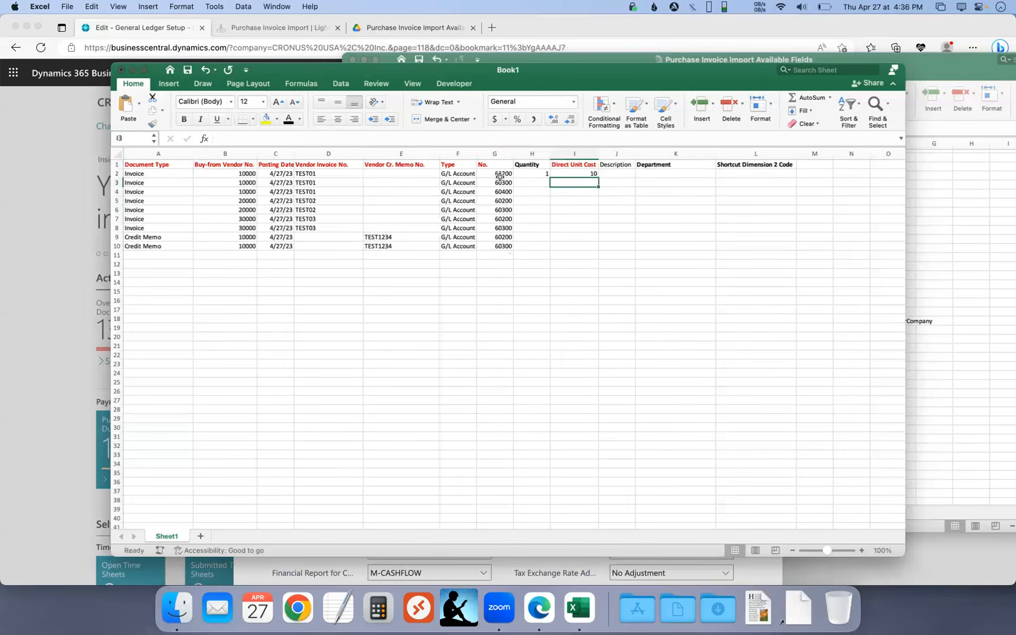
{"action": "left_click", "coordinate": [532, 174]}
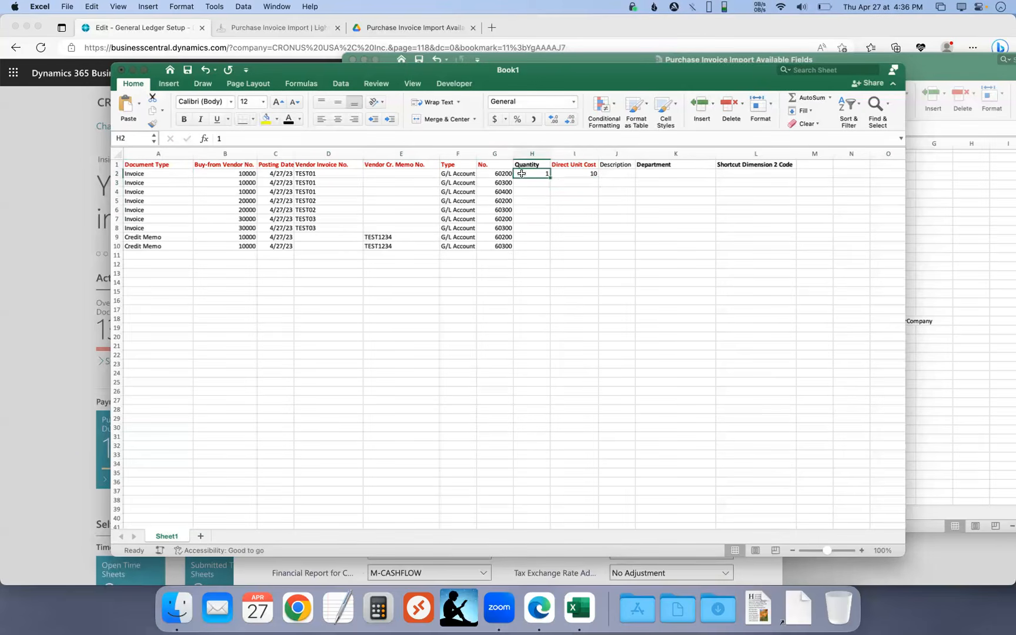
{"action": "key", "text": "Down"}
{"action": "key", "text": "Right"}
- Fill the Direct Unit Cost from I2 down to I10 and switch the fill to a series
{"action": "left_click", "coordinate": [588, 173]}
{"action": "left_click_drag", "start_coordinate": [598, 177], "coordinate": [600, 247]}
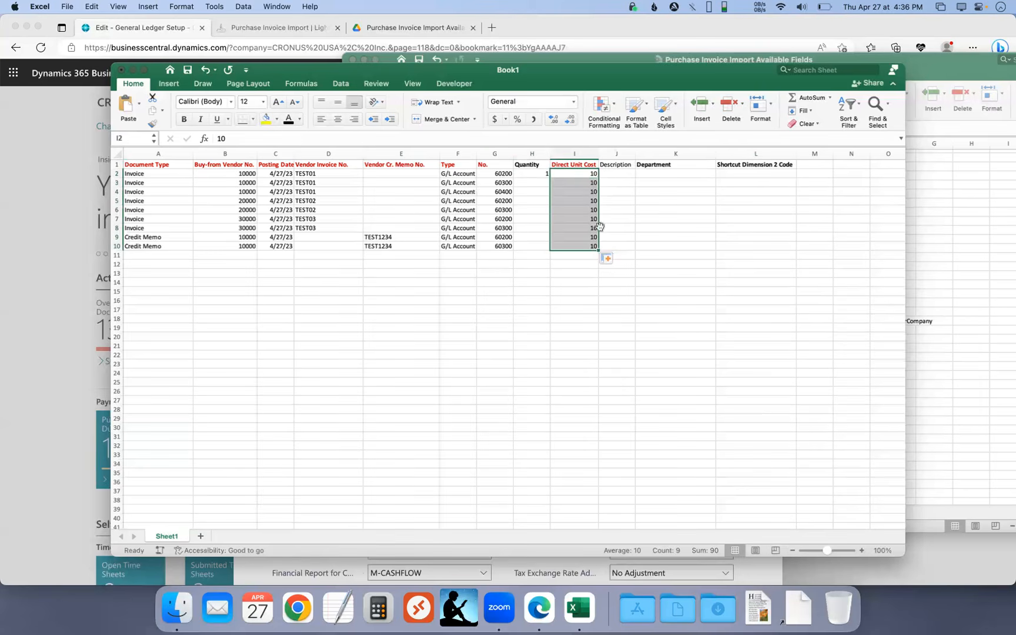
{"action": "left_click", "coordinate": [607, 258]}
{"action": "left_click", "coordinate": [629, 286]}
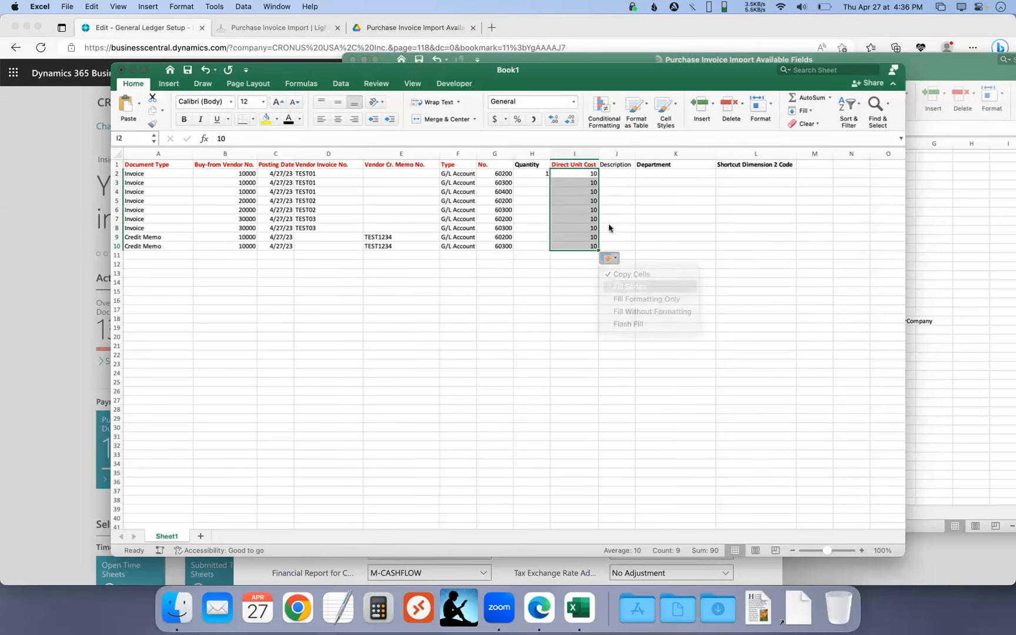
- Enter the line descriptions desc 1 in J3 and desc 2 in J4
{"action": "left_click", "coordinate": [588, 175]}
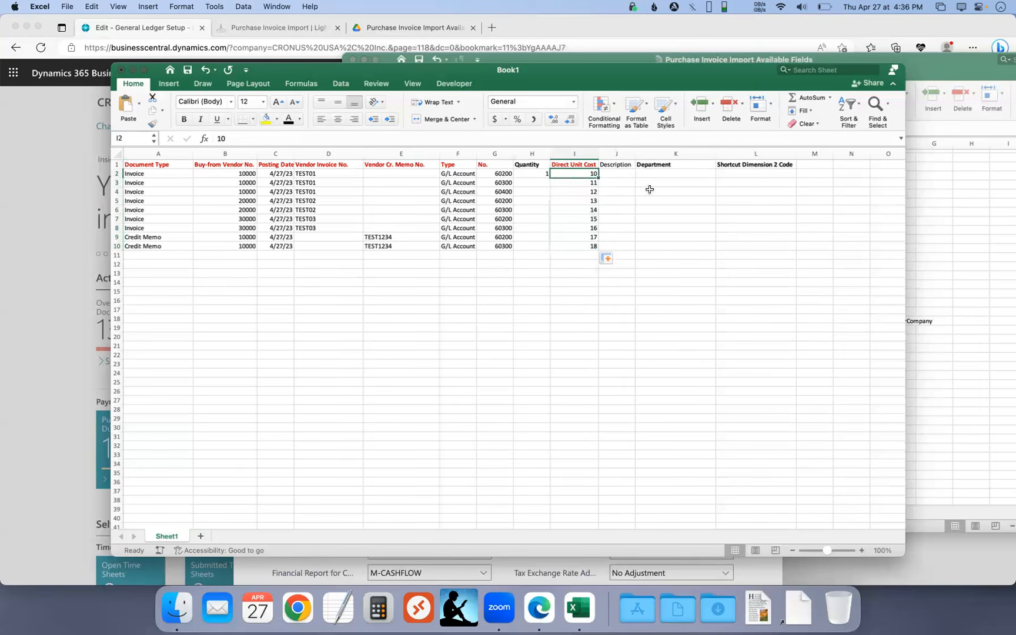
{"action": "left_click", "coordinate": [615, 174]}
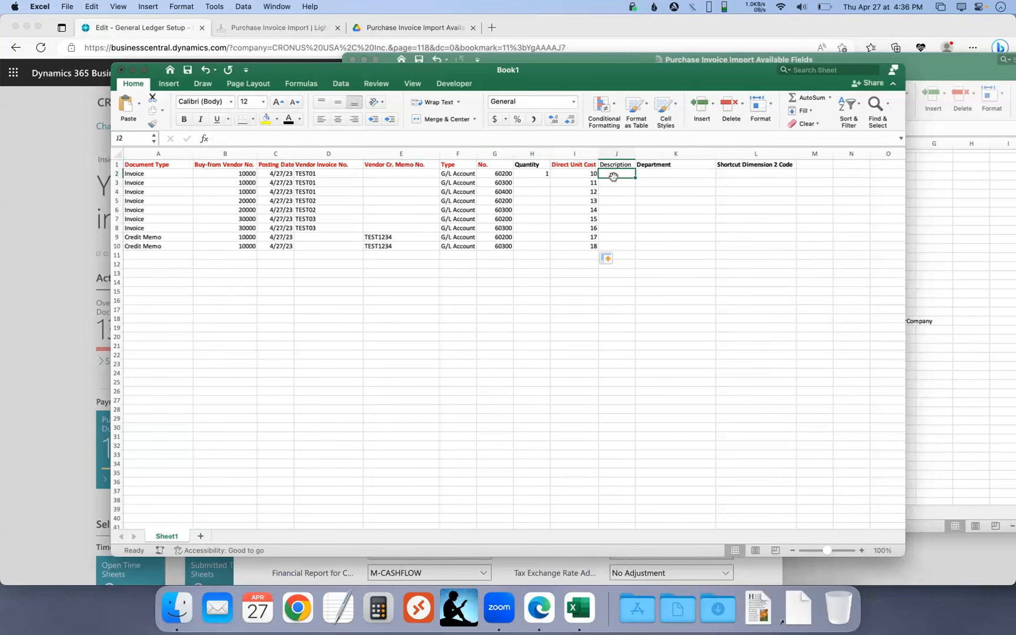
{"action": "left_click", "coordinate": [501, 174]}
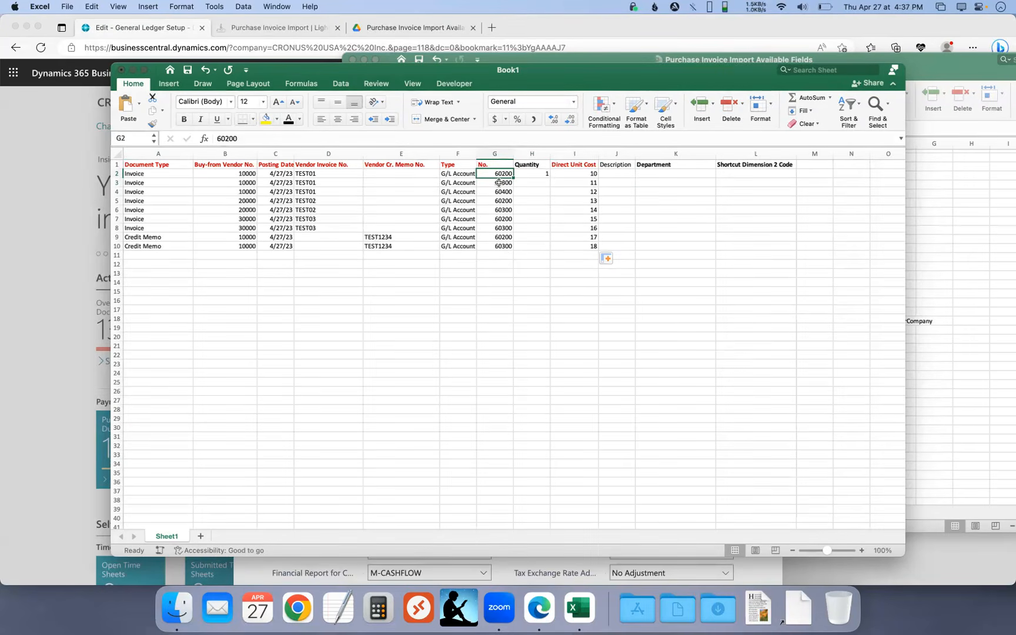
{"action": "left_click", "coordinate": [620, 184]}
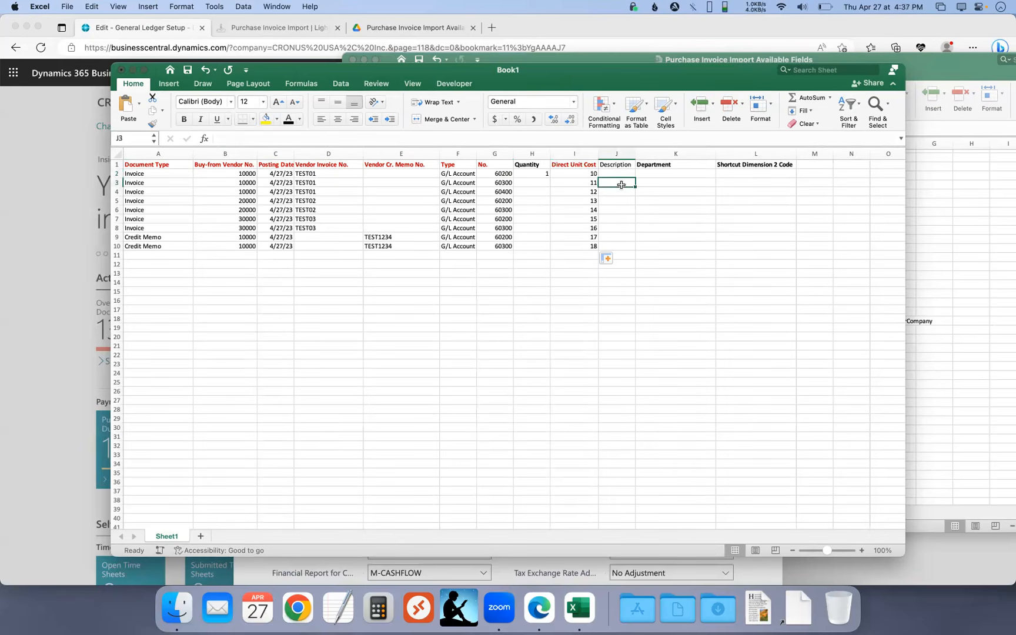
{"action": "type", "text": "desc 1"}
{"action": "key", "text": "Return"}
{"action": "type", "text": "d"}
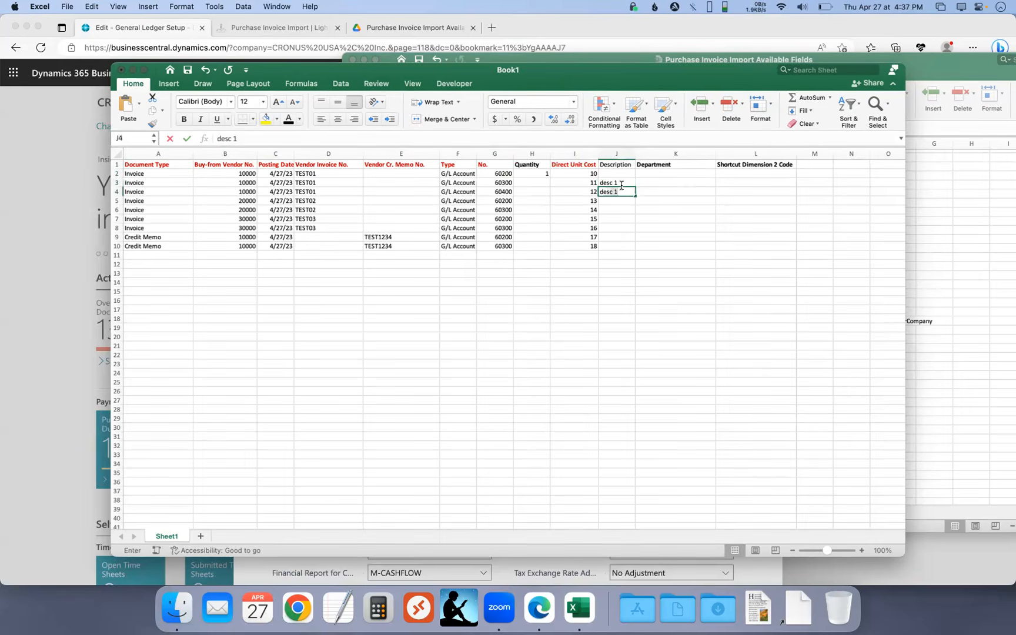
{"action": "type", "text": "esc 2"}
{"action": "key", "text": "Tab"}
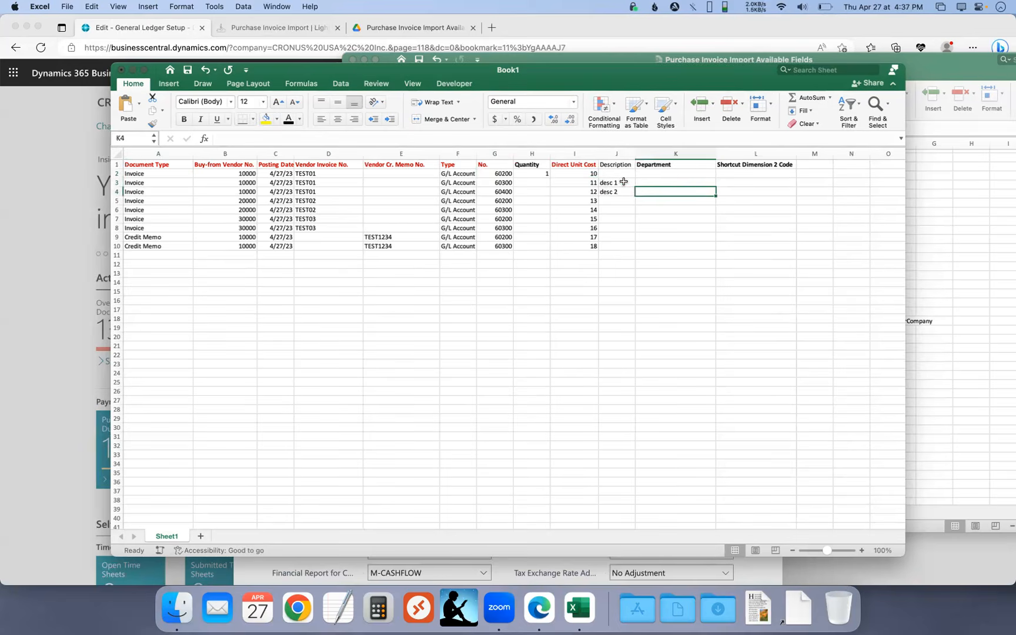
- Switch to Business Central, find the Dimensions list and review the dimension values of the DEPARTMENT dimension
{"action": "left_click", "coordinate": [682, 174]}
{"action": "left_click", "coordinate": [25, 202]}
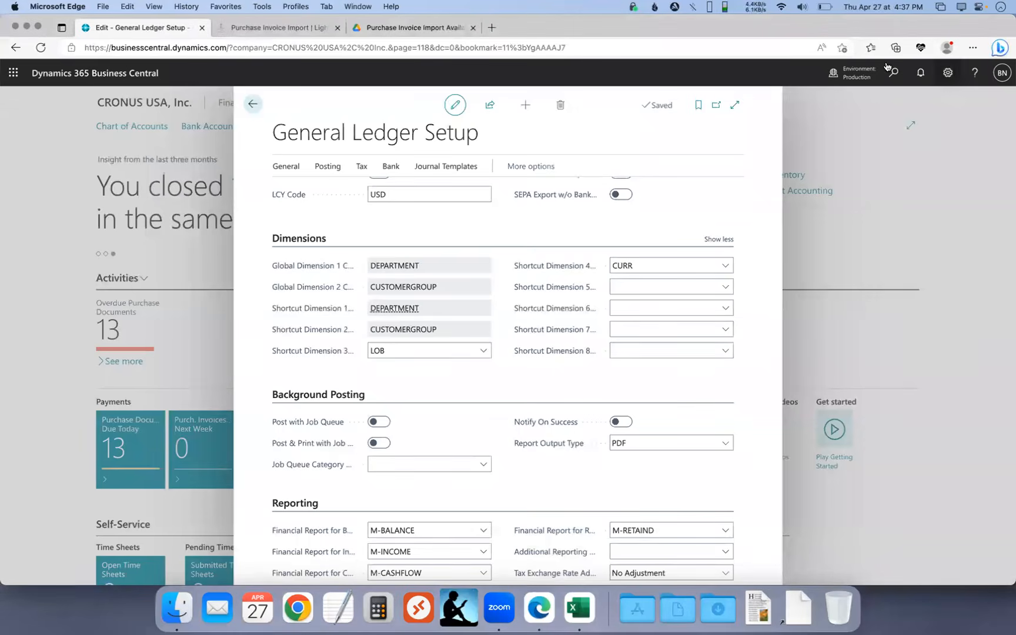
{"action": "key", "text": "Escape"}
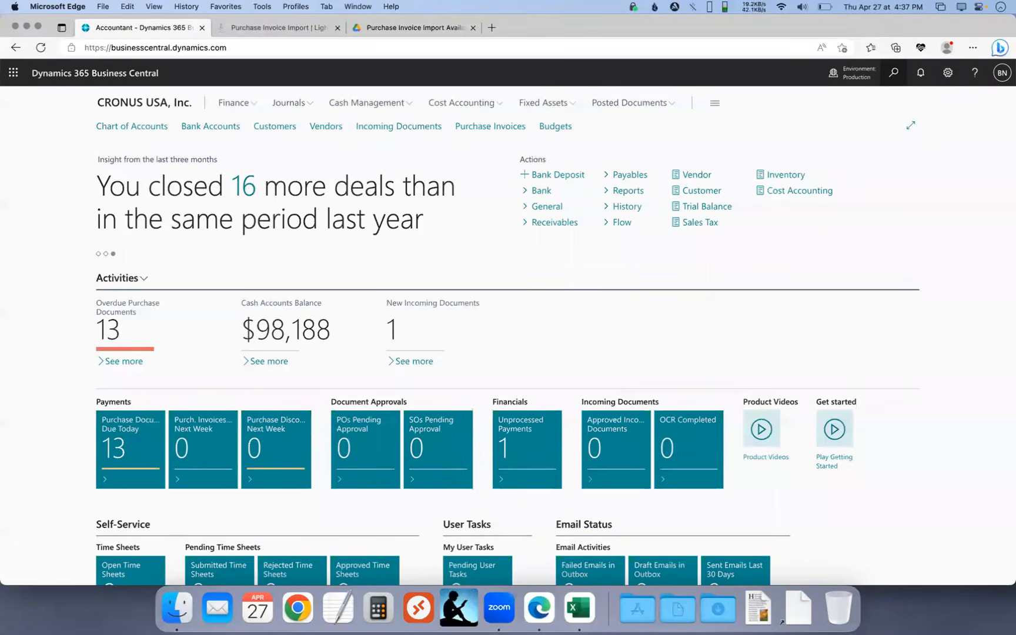
{"action": "key", "text": "alt+q"}
{"action": "type", "text": "dimensions"}
{"action": "left_click", "coordinate": [368, 236]}
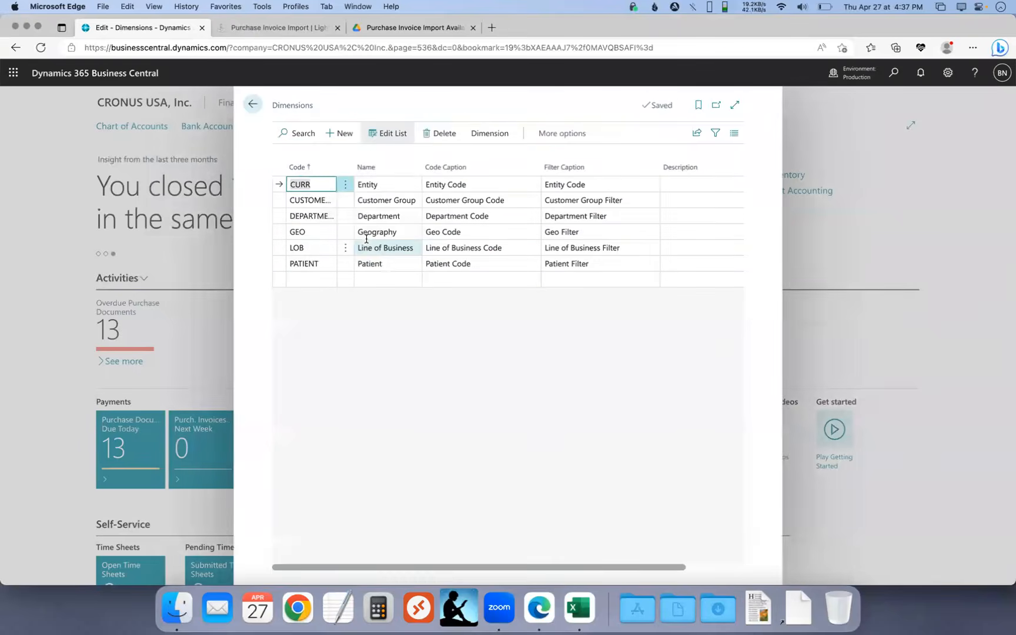
{"action": "left_click", "coordinate": [320, 216]}
{"action": "left_click", "coordinate": [475, 140]}
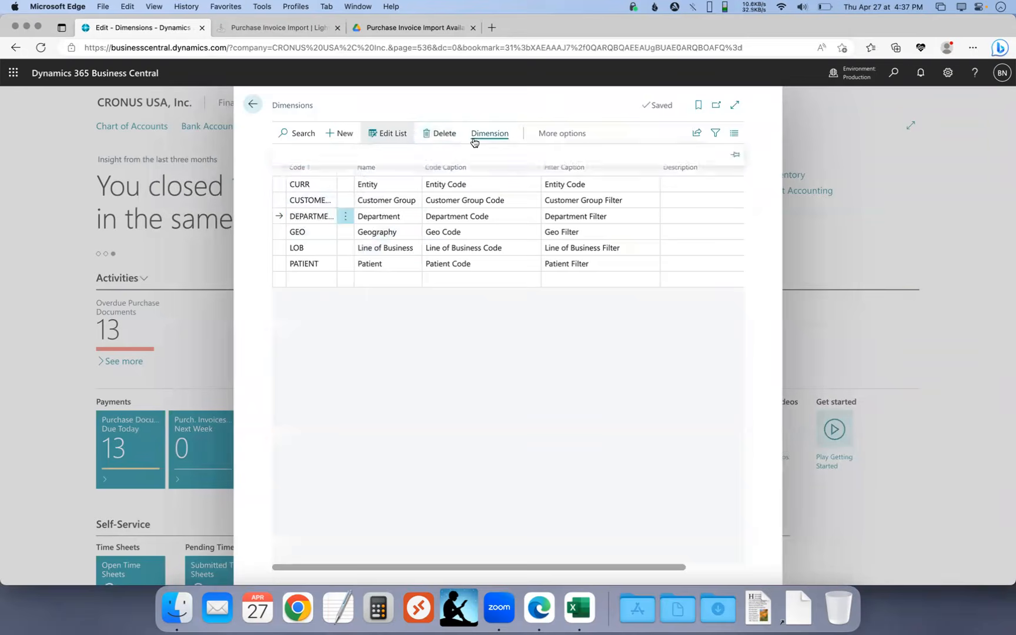
{"action": "left_click", "coordinate": [321, 160]}
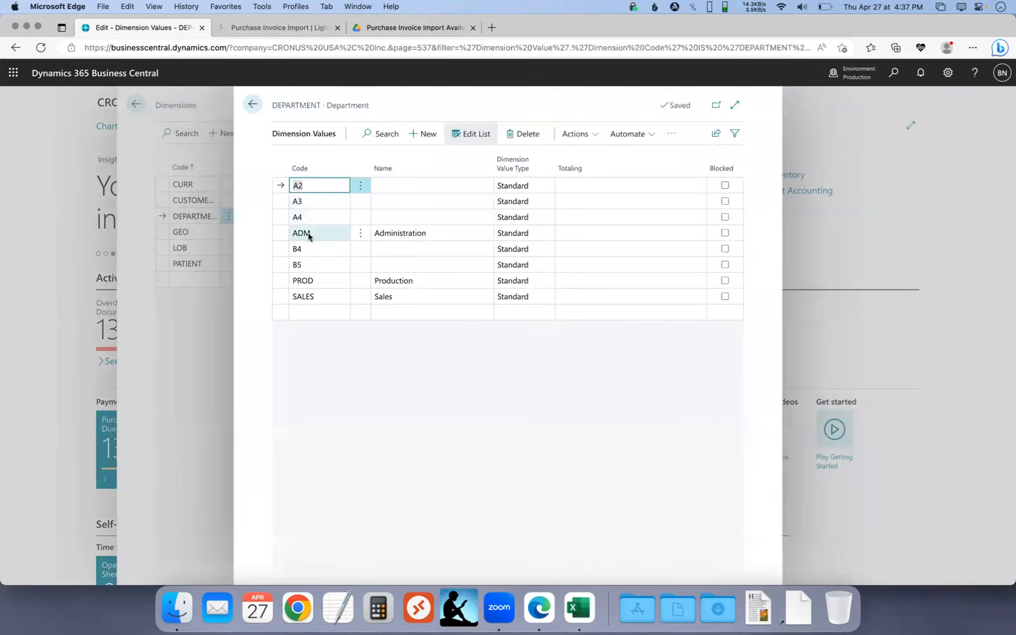
{"action": "key", "text": "Escape"}
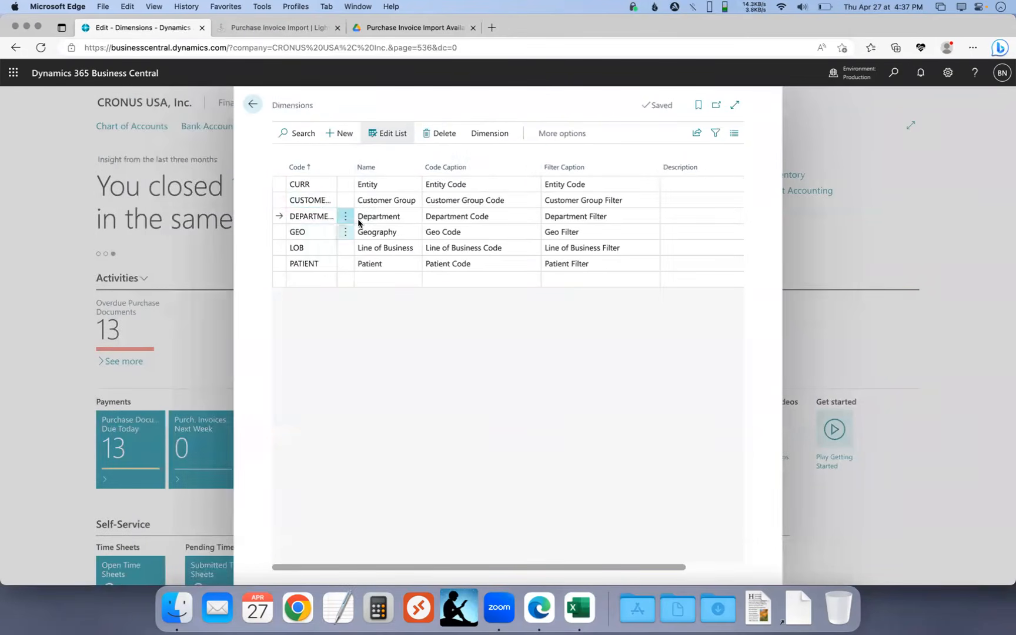
- Review the dimension values of the Customer Group dimension and return to the Dimensions list
{"action": "left_click", "coordinate": [312, 199]}
{"action": "left_click", "coordinate": [489, 133]}
{"action": "left_click", "coordinate": [320, 160]}
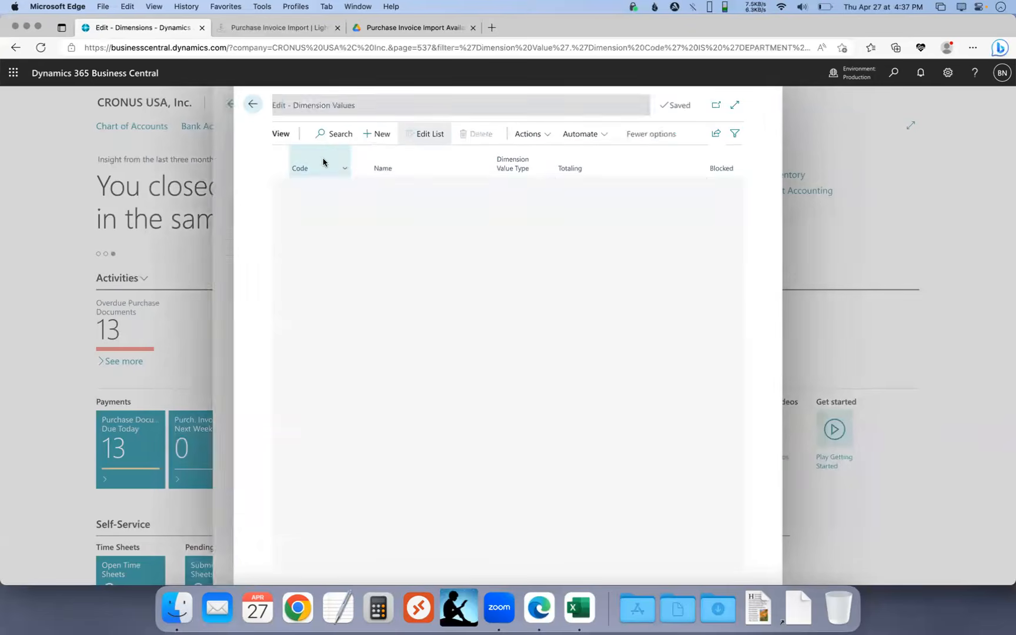
{"action": "key", "text": "Escape"}
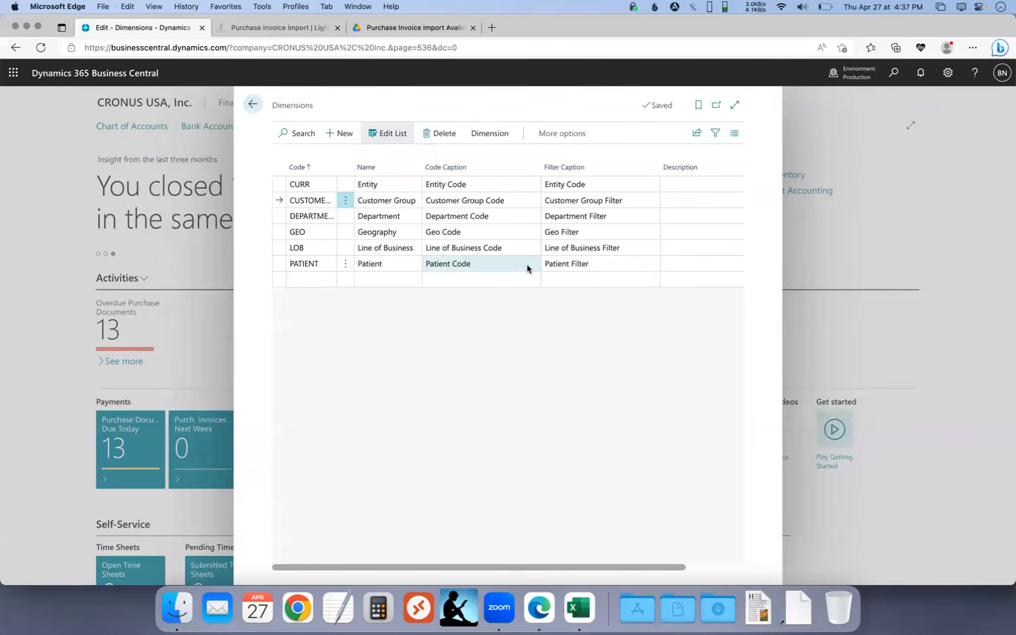
- Switch back to the Excel import workbook and enter the Department values ADM in K2 and SALES in K3
{"action": "key", "text": "super+Tab"}
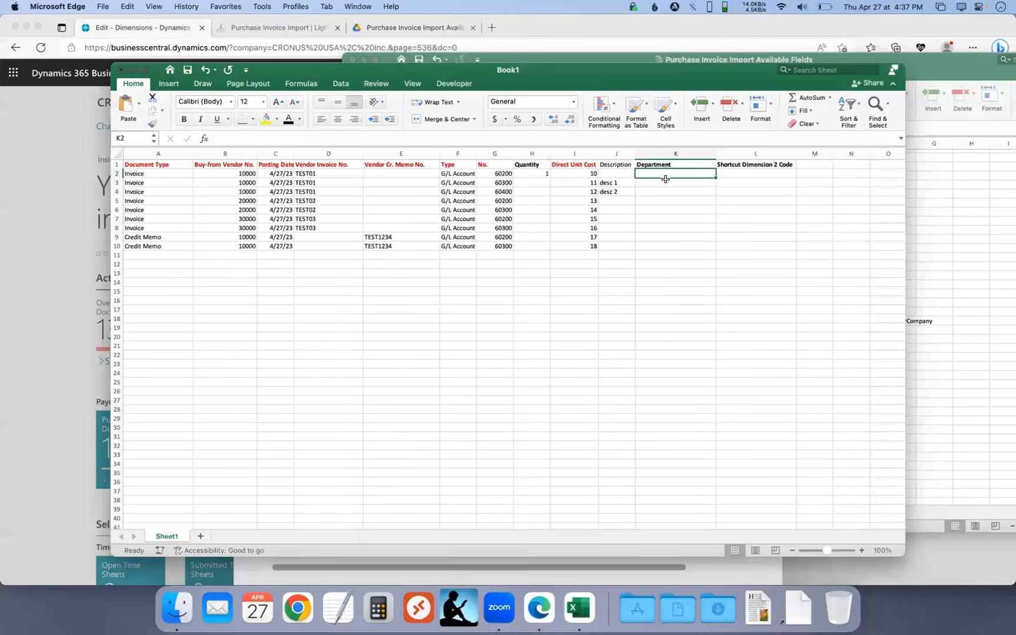
{"action": "type", "text": "ADM"}
{"action": "key", "text": "Return"}
{"action": "type", "text": "SL"}
{"action": "key", "text": "BackSpace"}
{"action": "type", "text": "ALES"}
{"action": "key", "text": "Tab"}
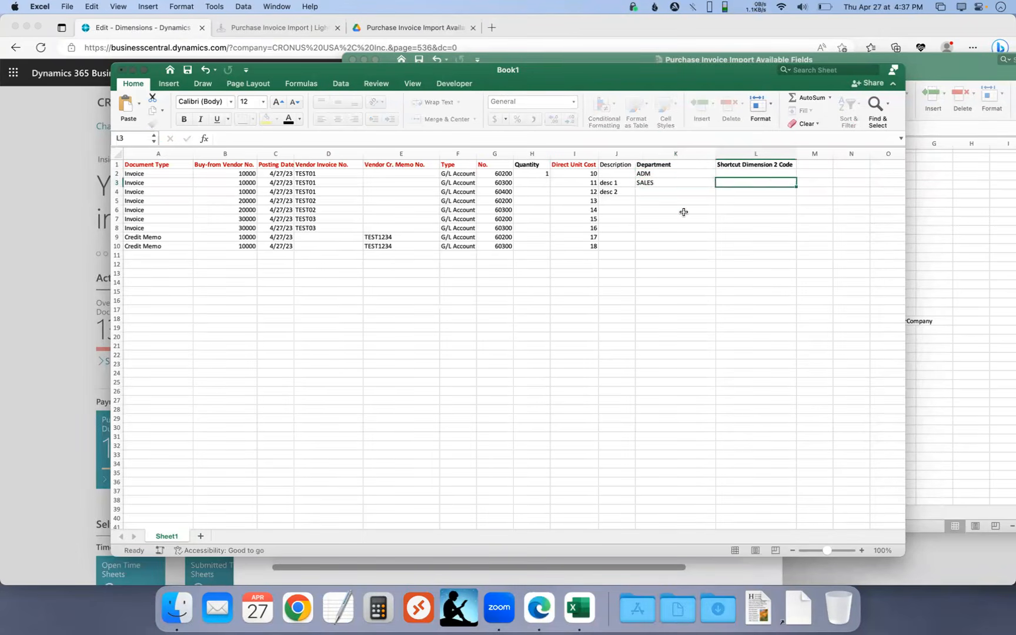
- Enter the Shortcut Dimension 2 Code values LARGE in L2 and SMALL in L4
{"action": "key", "text": "Up"}
{"action": "type", "text": "LARGE"}
{"action": "key", "text": "Return"}
{"action": "key", "text": "Return"}
{"action": "type", "text": "SMALL"}
{"action": "key", "text": "Return"}
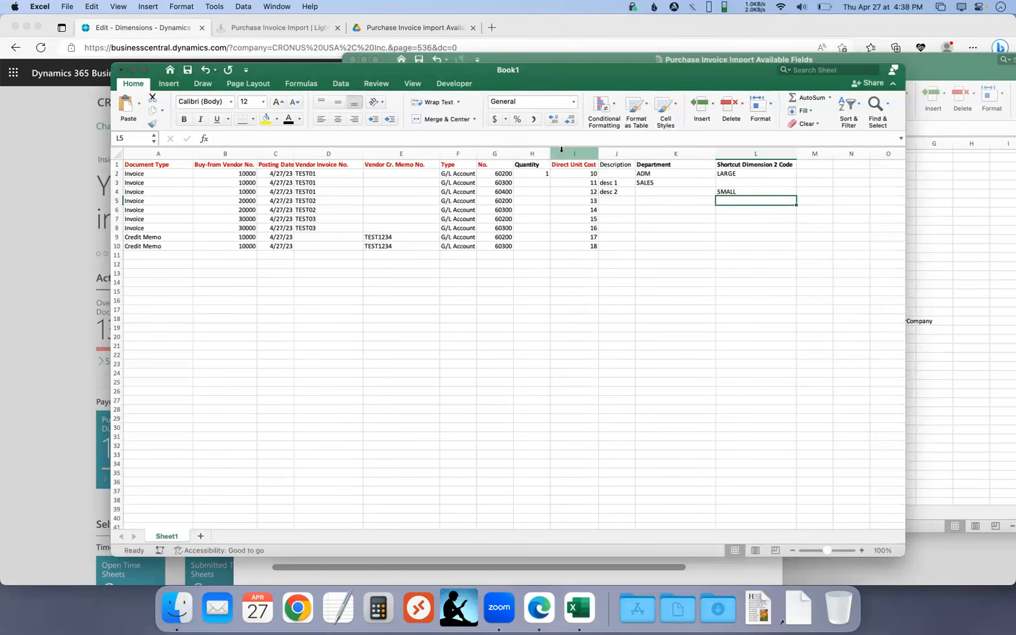
- Move the Description column in front of the Direct Unit Cost column
{"action": "left_click", "coordinate": [616, 153]}
{"action": "key", "text": "super+c"}
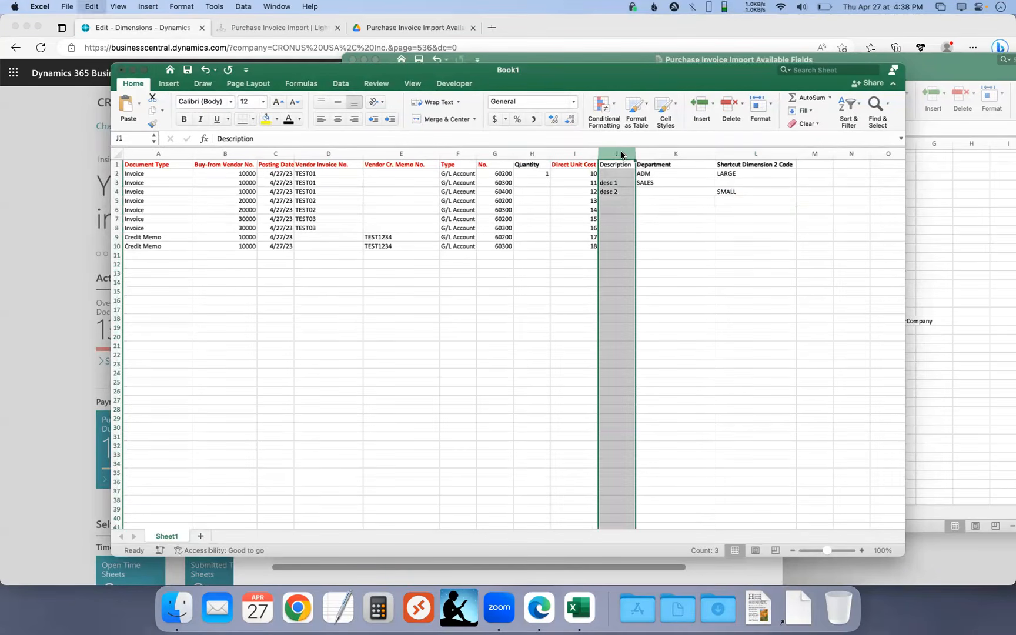
{"action": "right_click", "coordinate": [570, 154]}
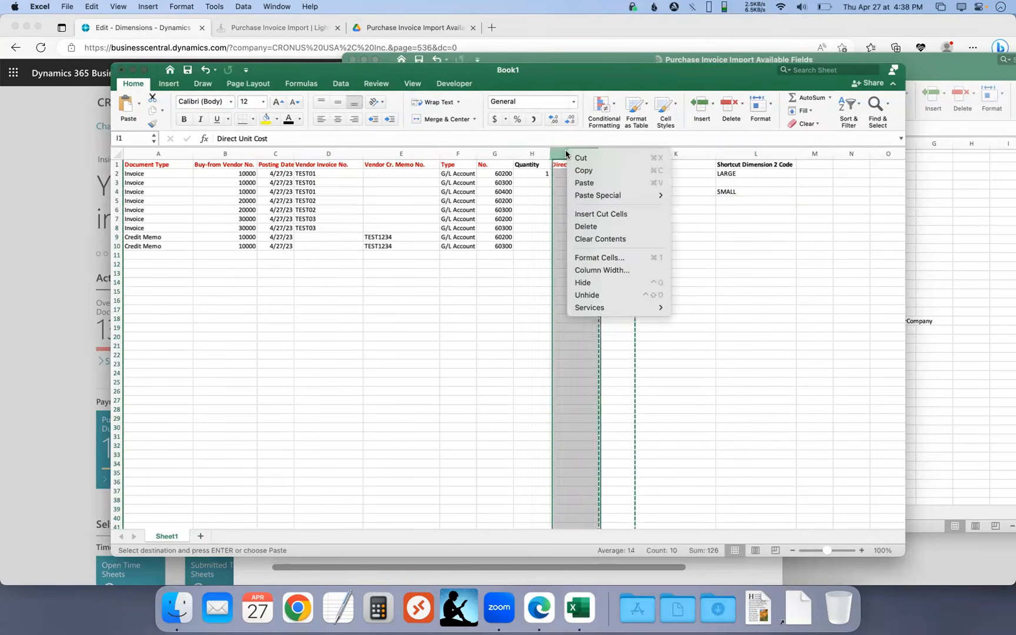
{"action": "key", "text": "super+shift+equal"}
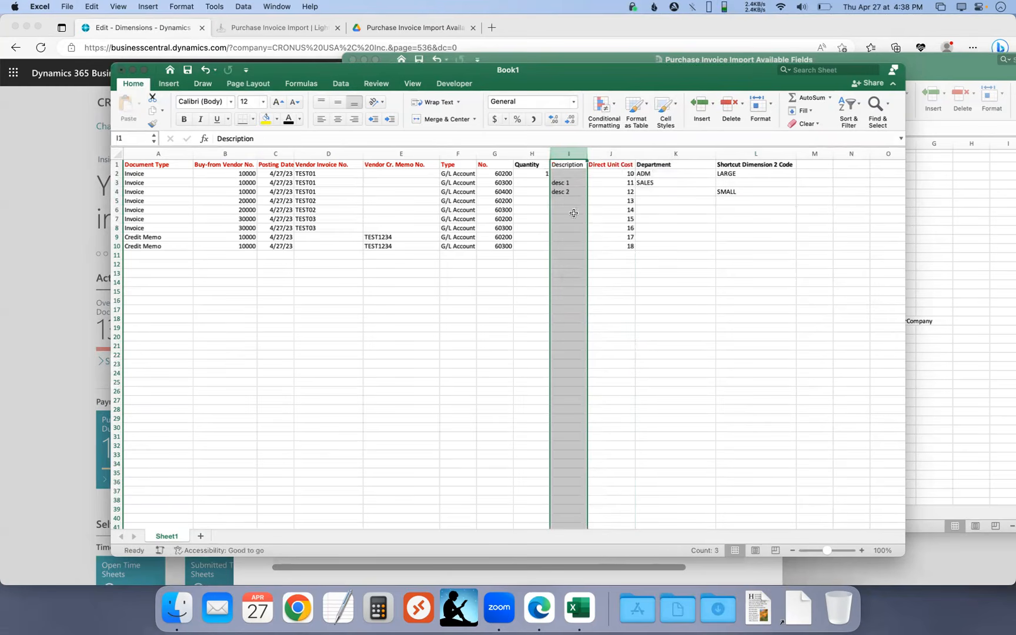
{"action": "left_click", "coordinate": [177, 164]}
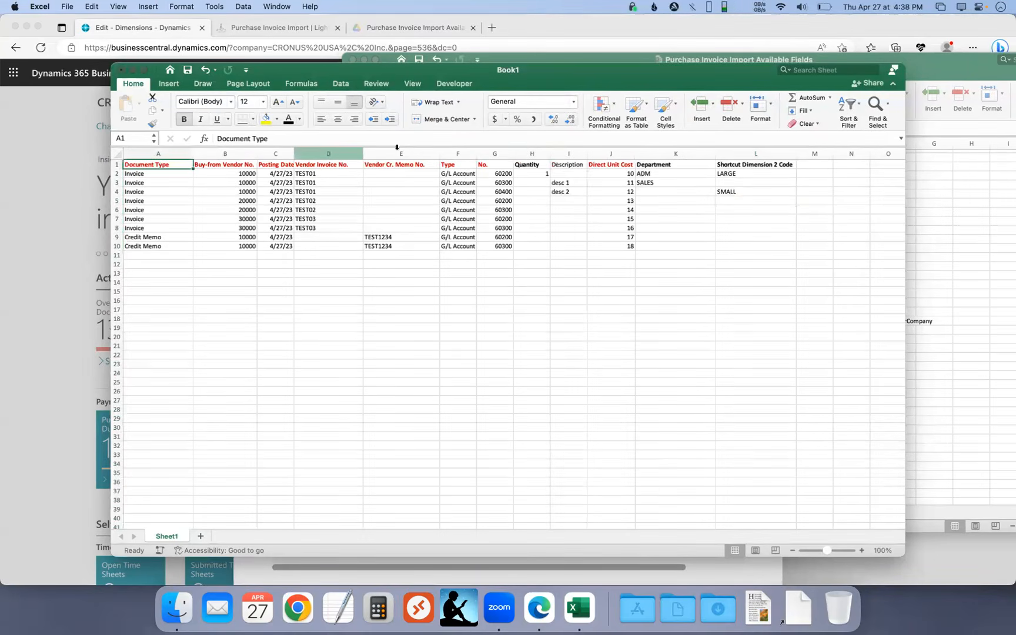
{"action": "left_click", "coordinate": [575, 154]}
{"action": "left_click", "coordinate": [531, 154]}
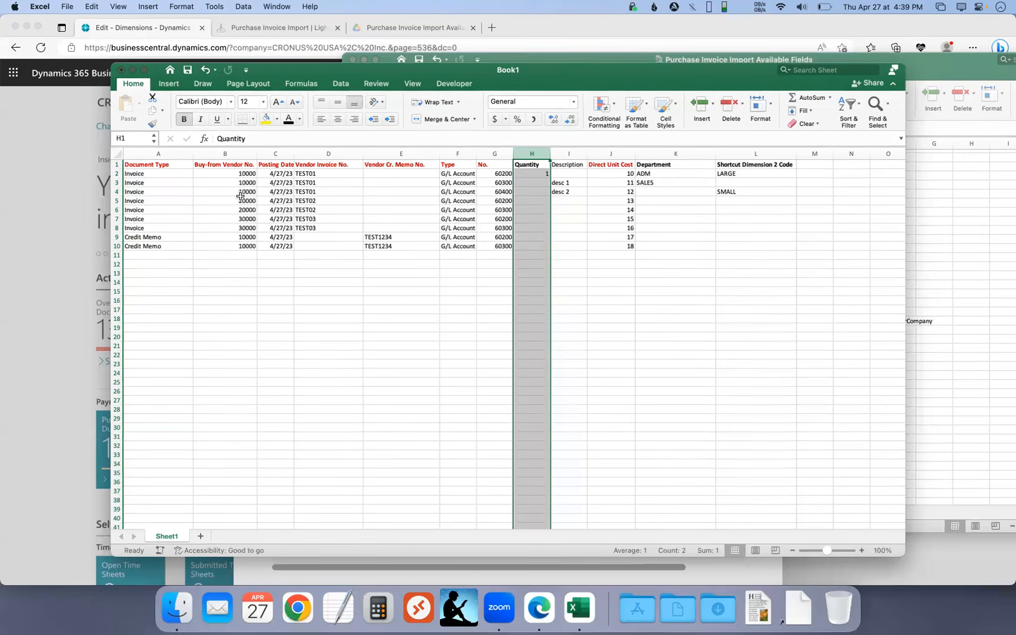
- Save the import workbook as Book1.xlsx in the Downloads folder and close it
{"action": "left_click", "coordinate": [158, 165]}
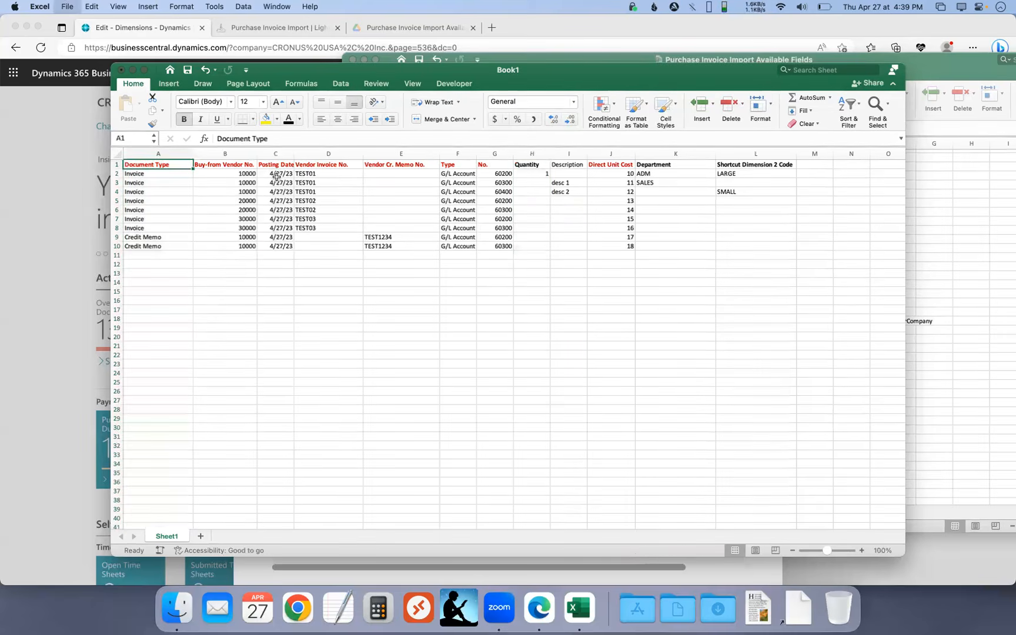
{"action": "key", "text": "super+s"}
{"action": "left_click", "coordinate": [660, 375]}
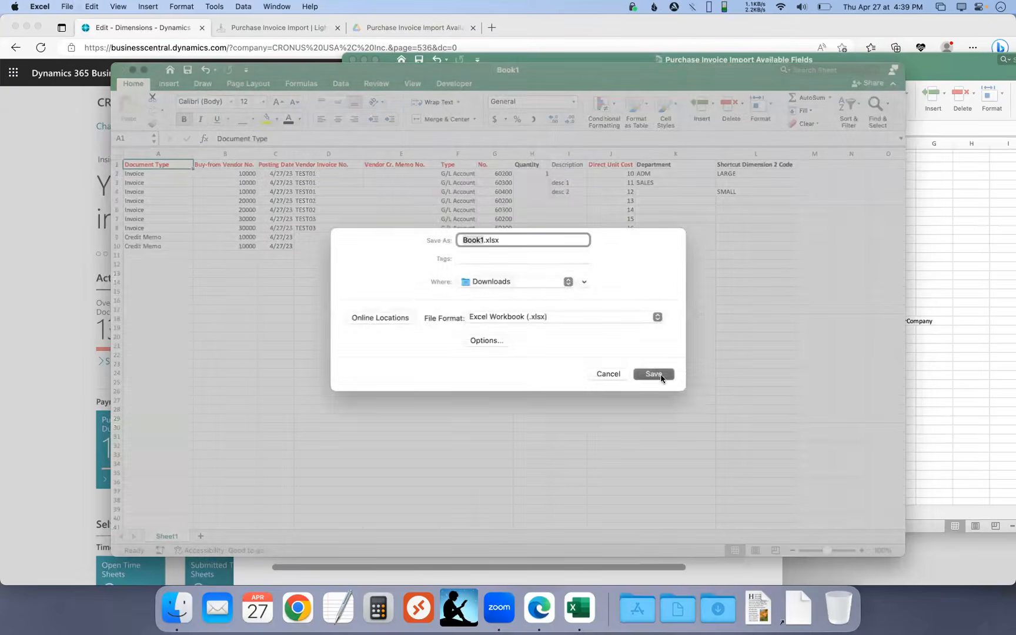
{"action": "key", "text": "super+w"}
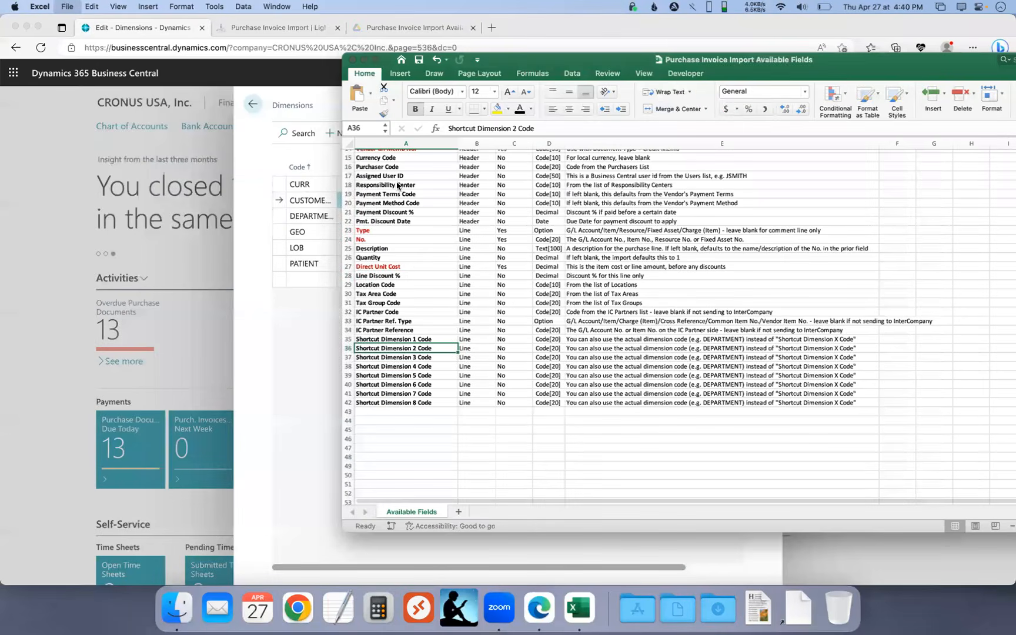
- Switch to Business Central, leave the Dimensions list and open the Purchase Invoice Import task through a search
{"action": "left_click", "coordinate": [80, 205]}
{"action": "left_click", "coordinate": [79, 206]}
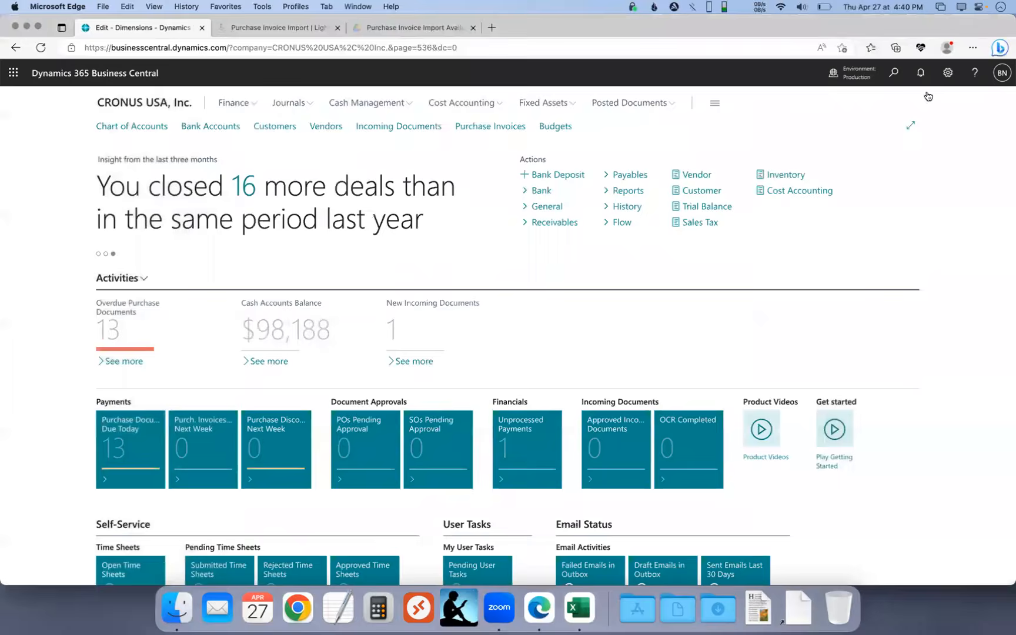
{"action": "left_click", "coordinate": [891, 75]}
{"action": "type", "text": "pu"}
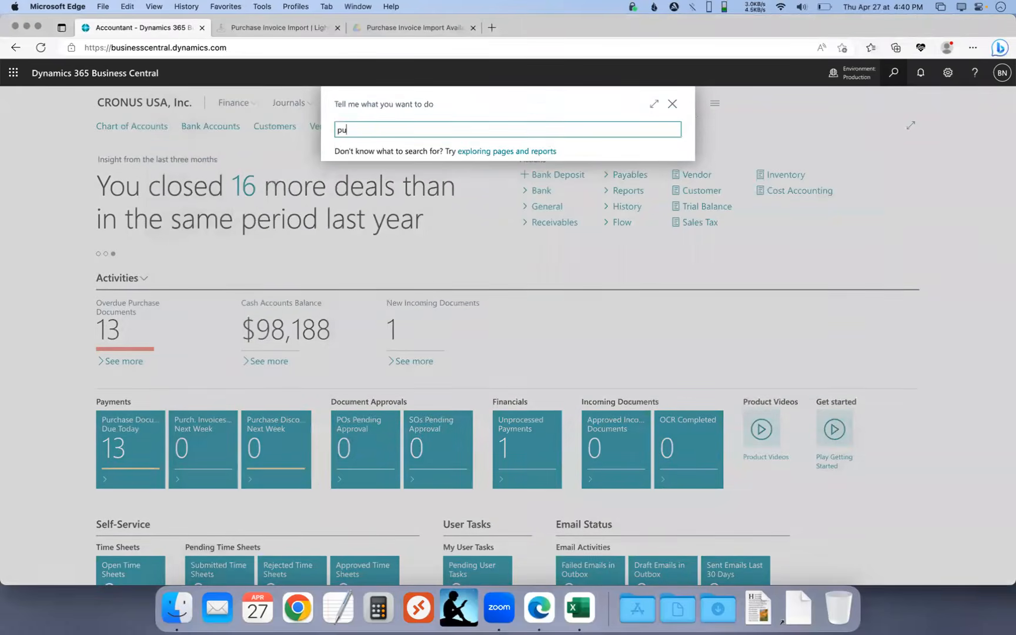
{"action": "type", "text": "rchase invoice import"}
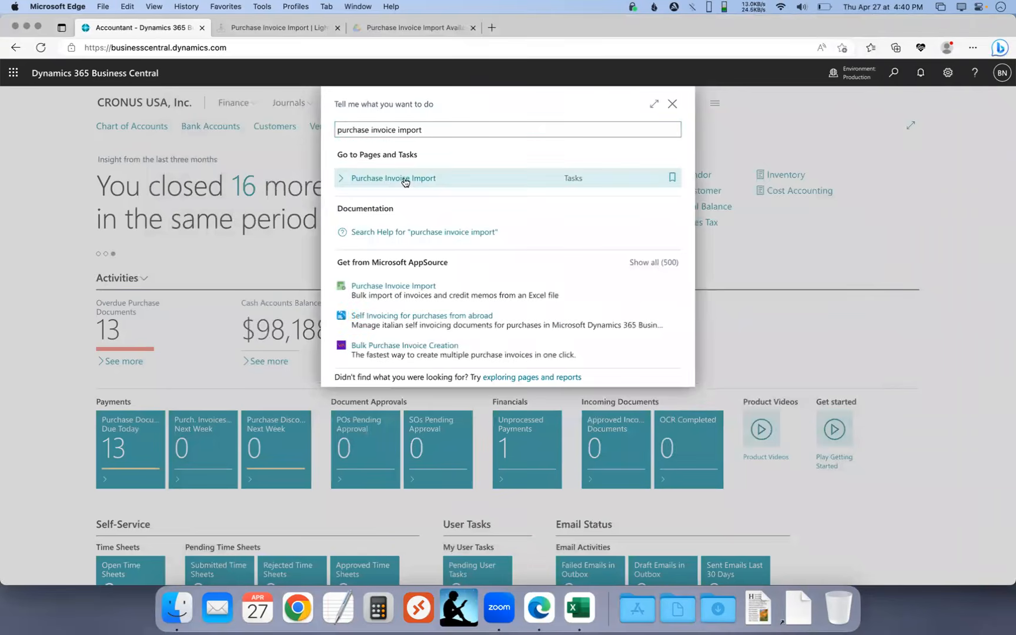
{"action": "left_click", "coordinate": [404, 178]}
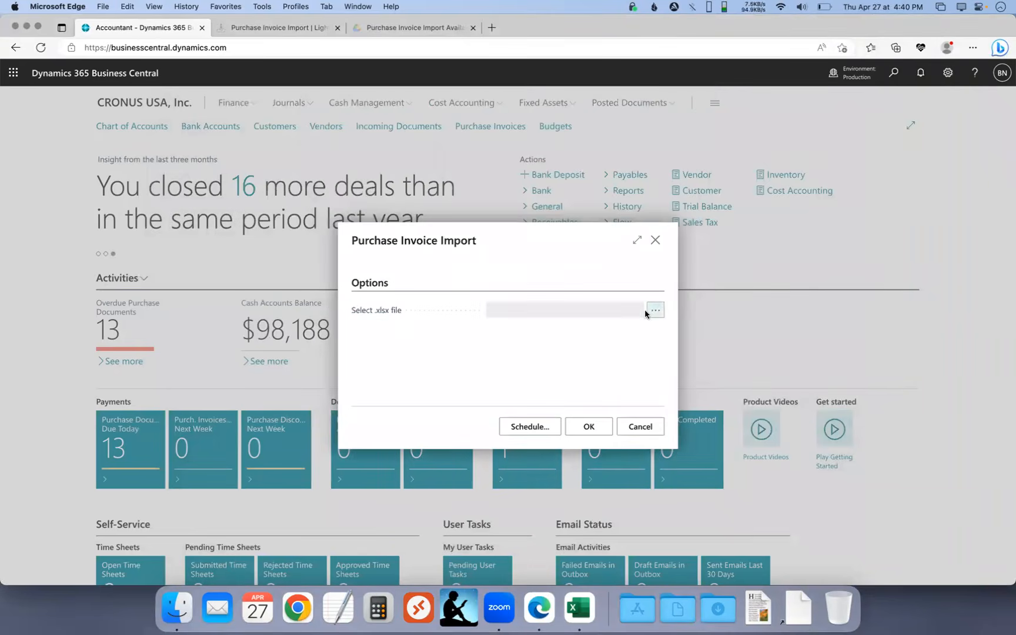
- Select Book1.xlsx as the Excel file, run the purchase invoice import and acknowledge its completion
{"action": "left_click", "coordinate": [655, 312]}
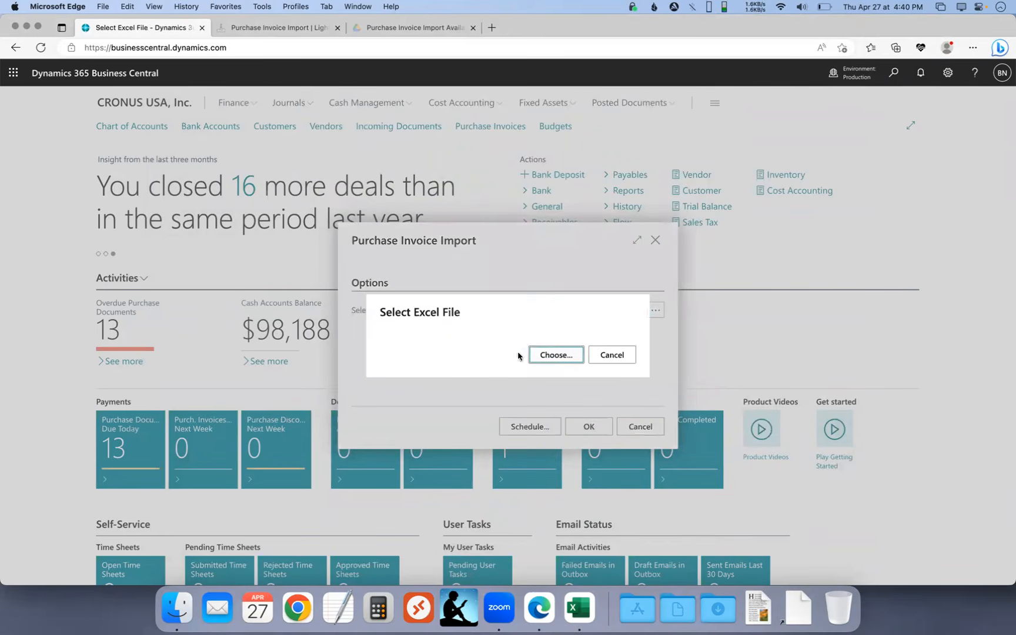
{"action": "left_click", "coordinate": [556, 355]}
{"action": "key", "text": "Escape"}
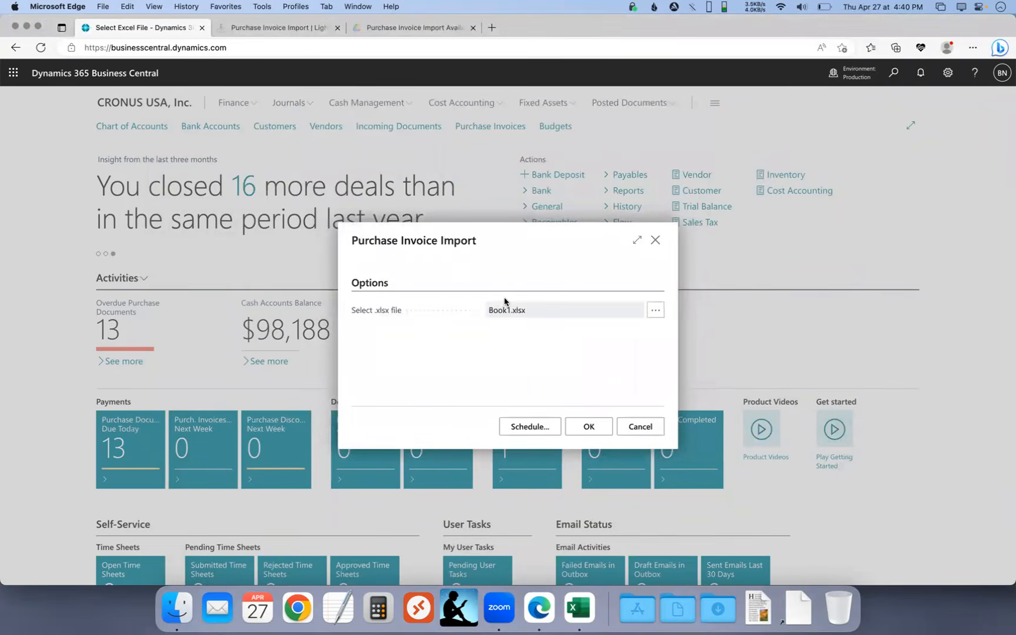
{"action": "left_click", "coordinate": [590, 427]}
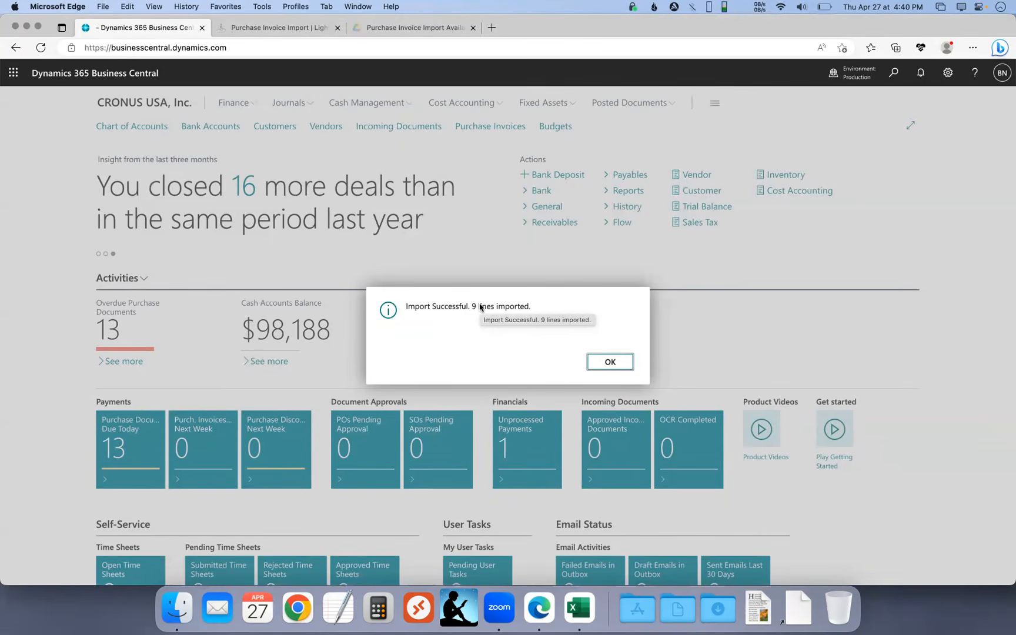
{"action": "left_click", "coordinate": [610, 362]}
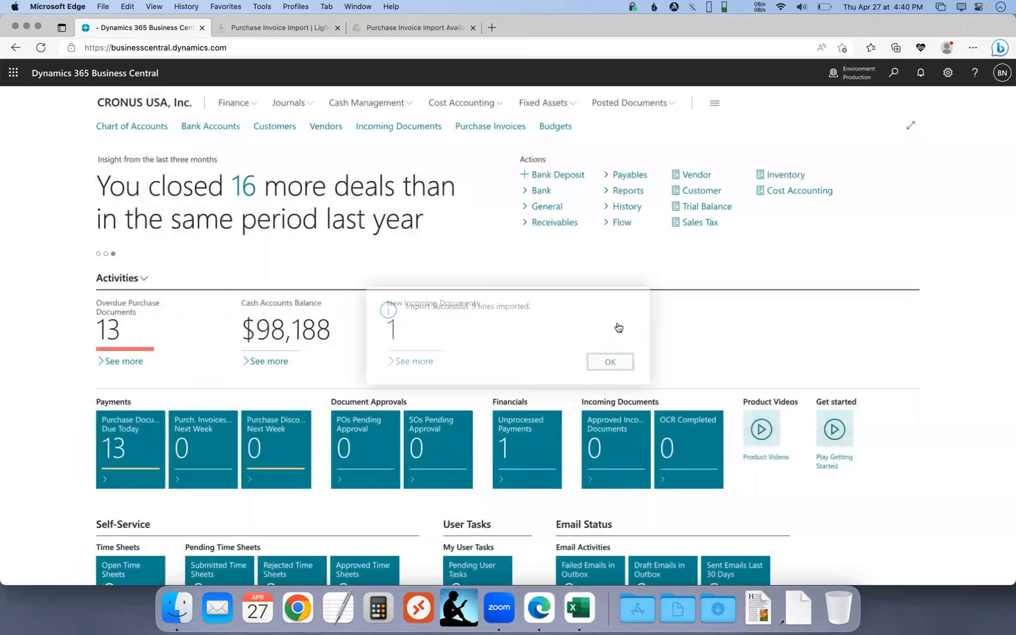
- Search for the Purchase Invoices list and open it to check the imported invoices
{"action": "left_click", "coordinate": [893, 72]}
{"action": "type", "text": "purchaes invo"}
{"action": "key", "text": "BackSpace"}
{"action": "key", "text": "BackSpace"}
{"action": "key", "text": "BackSpace"}
{"action": "key", "text": "BackSpace"}
{"action": "key", "text": "BackSpace"}
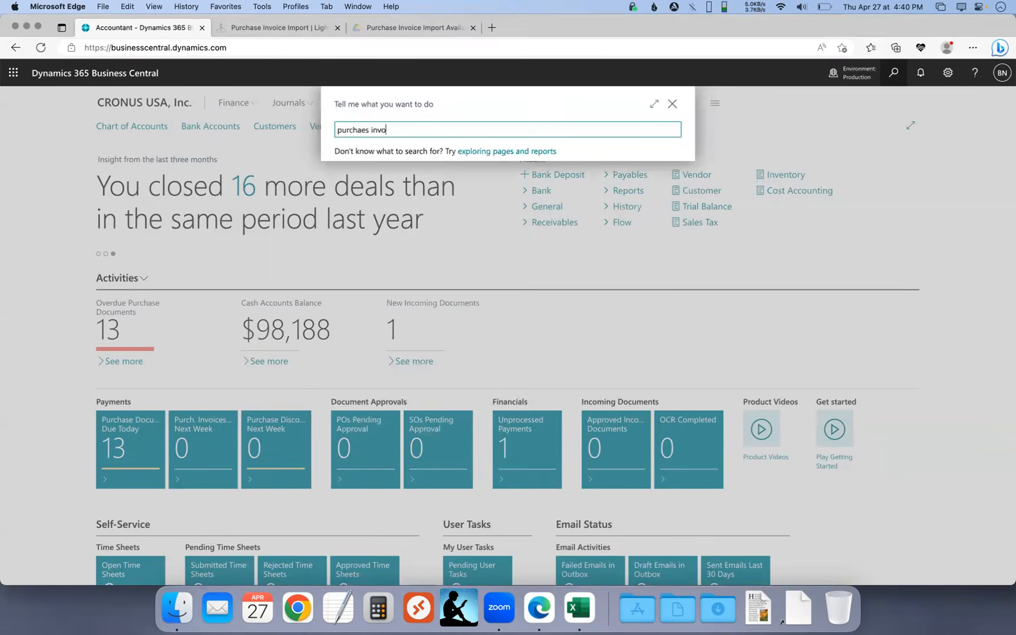
{"action": "key", "text": "BackSpace"}
{"action": "key", "text": "BackSpace"}
{"action": "type", "text": "se inv"}
{"action": "left_click", "coordinate": [391, 180]}
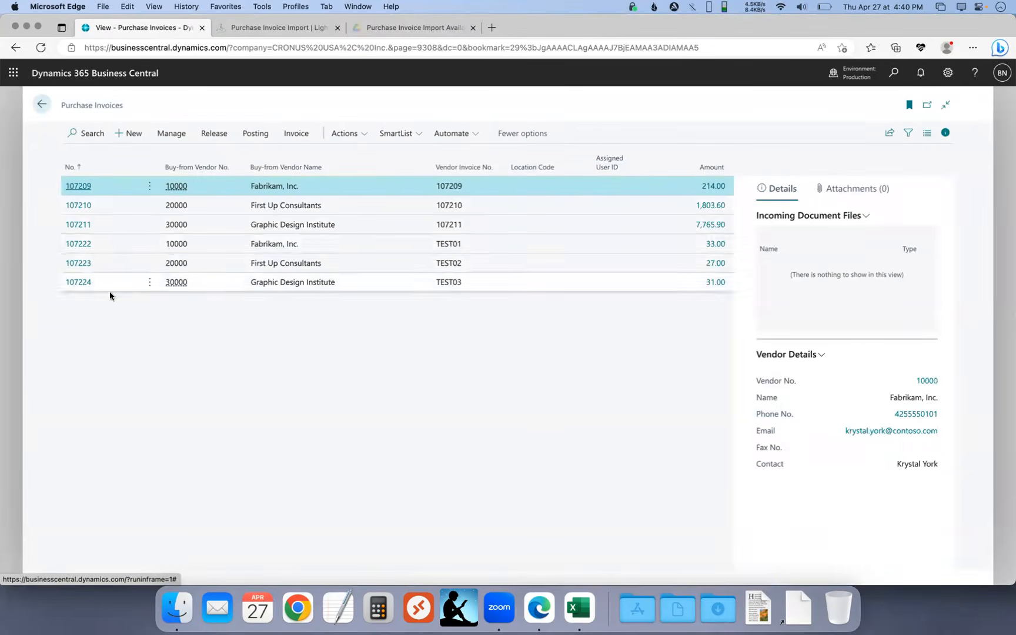
- Review the lines and dimension codes of imported invoice TEST01, check invoices TEST02 and TEST03, and exit without posting
{"action": "left_click", "coordinate": [78, 243]}
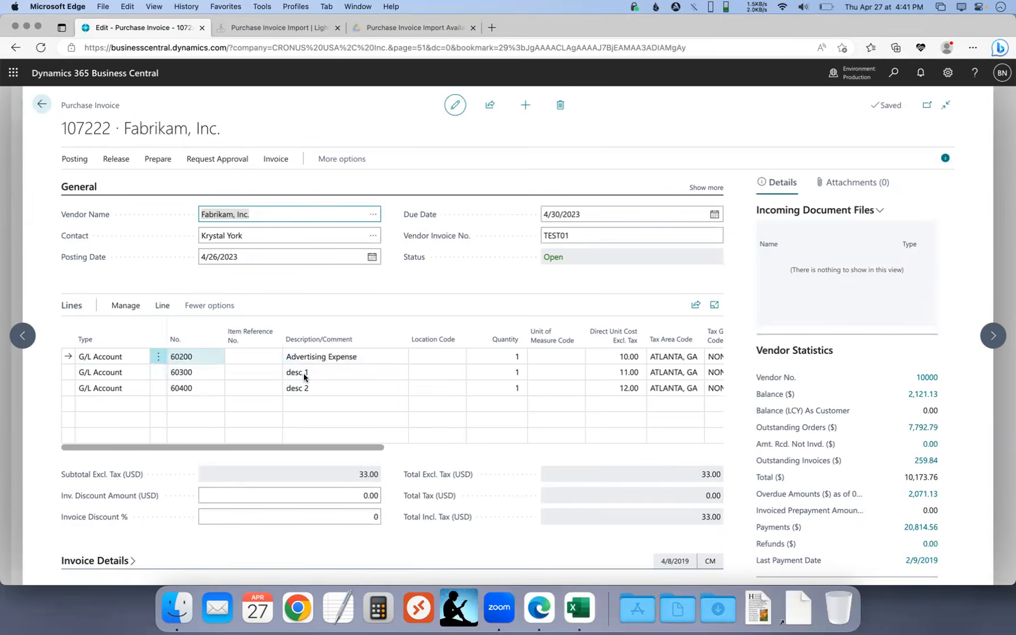
{"action": "left_click_drag", "start_coordinate": [306, 447], "coordinate": [588, 459]}
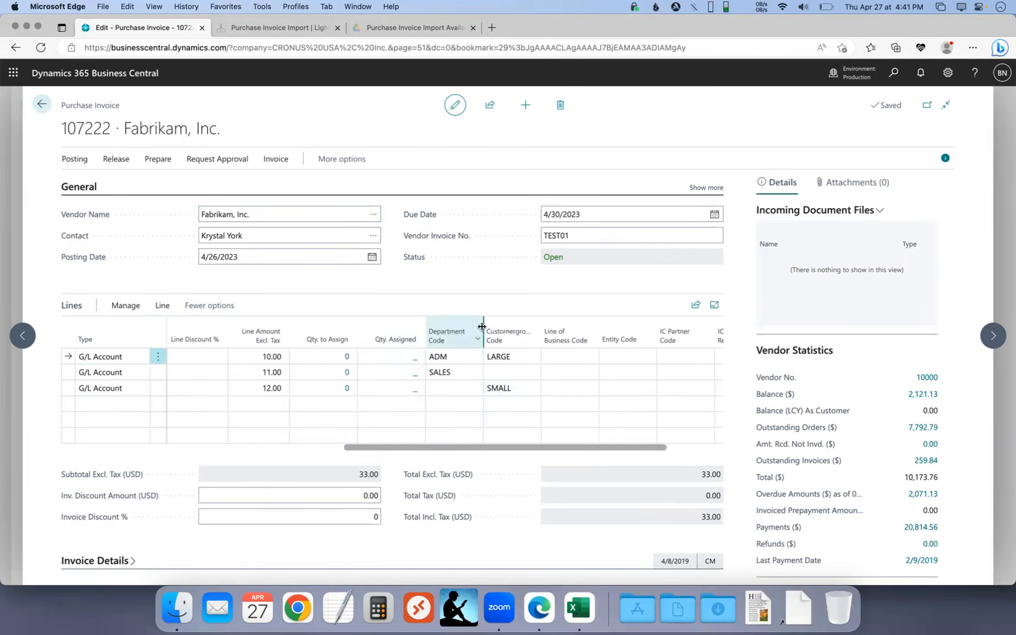
{"action": "left_click", "coordinate": [993, 336]}
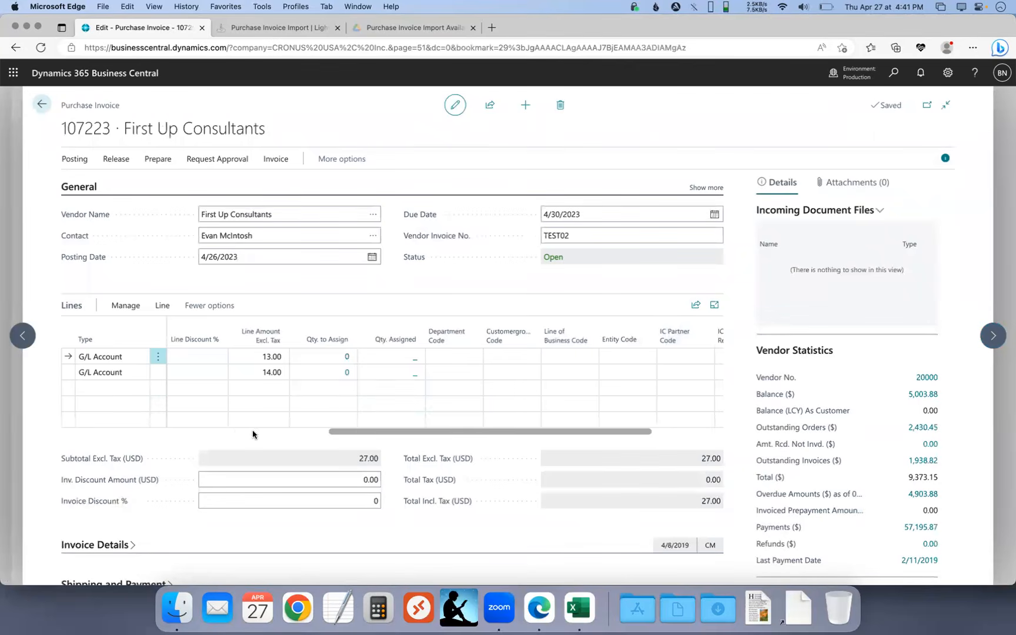
{"action": "left_click_drag", "start_coordinate": [419, 432], "coordinate": [196, 432]}
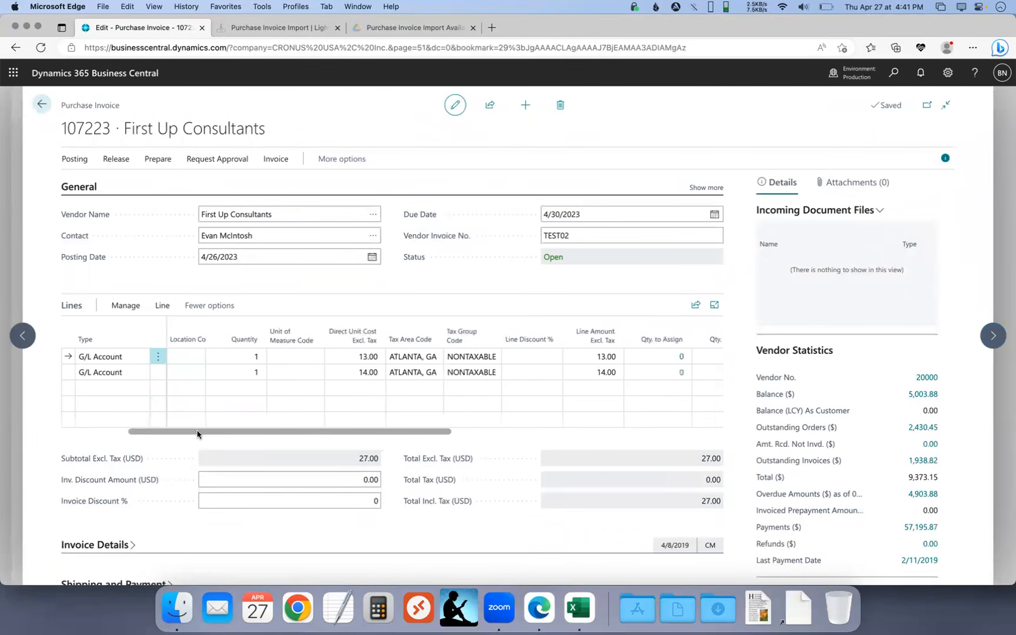
{"action": "left_click", "coordinate": [993, 338]}
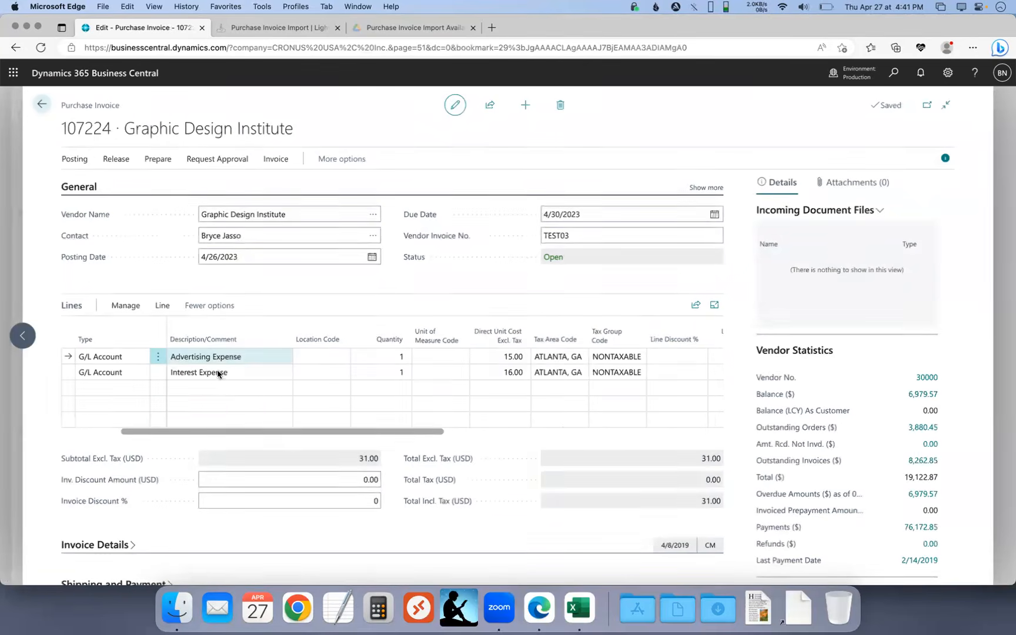
{"action": "key", "text": "Escape"}
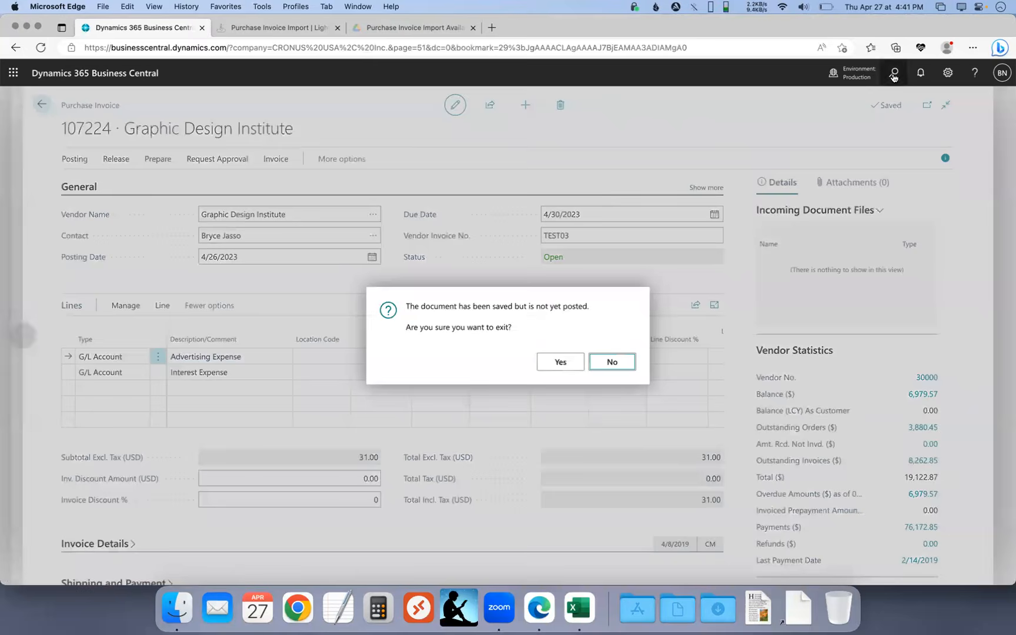
{"action": "key", "text": "Return"}
- Search for the Purchase Credit Memos list and open the imported credit memo TEST1234
{"action": "left_click", "coordinate": [895, 72]}
{"action": "type", "text": "purch cr me"}
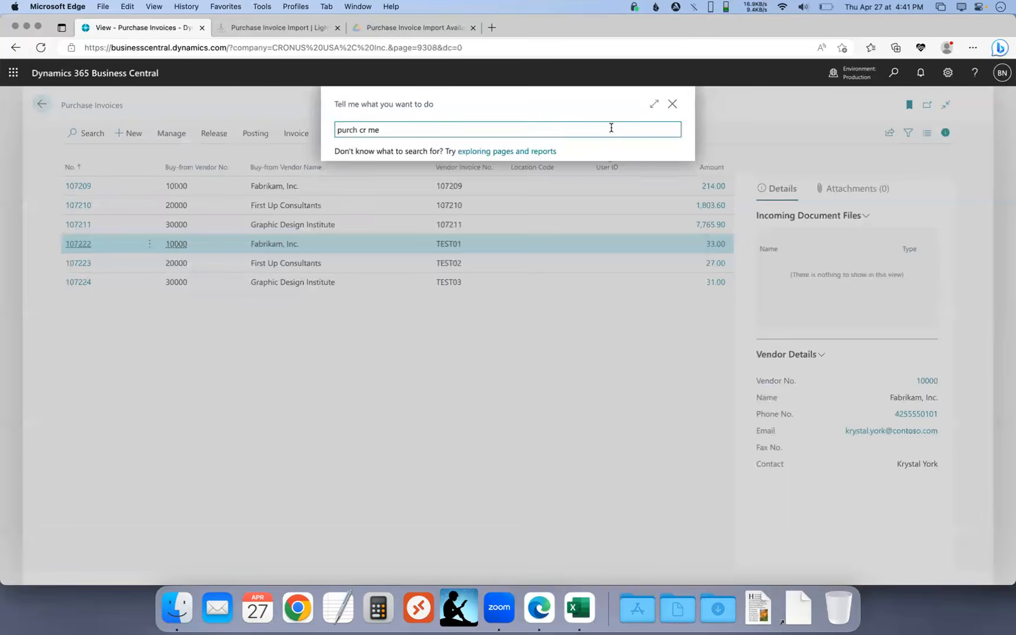
{"action": "left_click", "coordinate": [401, 178]}
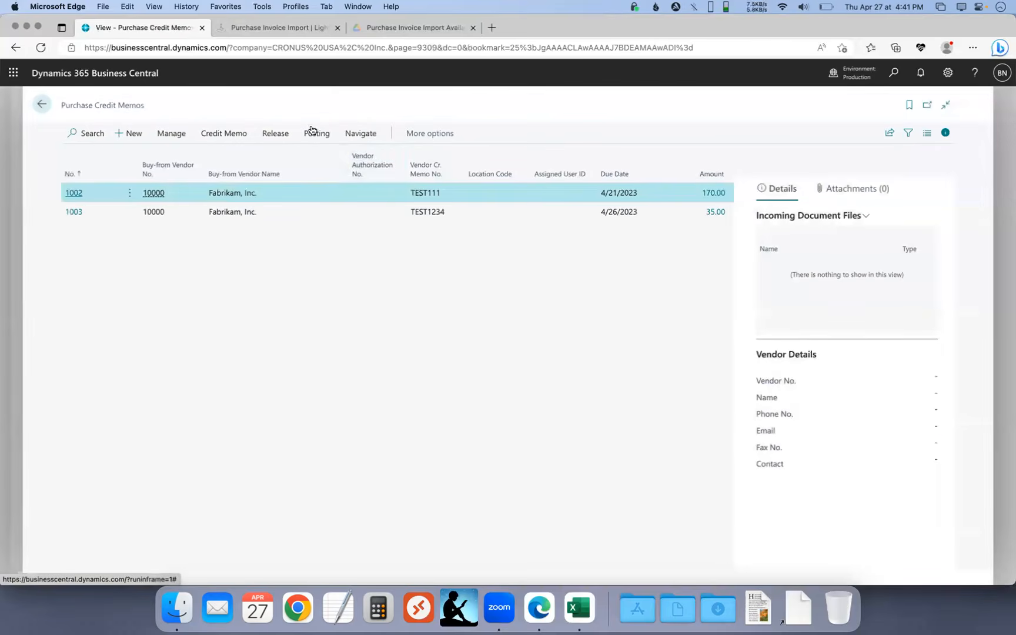
{"action": "left_click", "coordinate": [74, 215]}
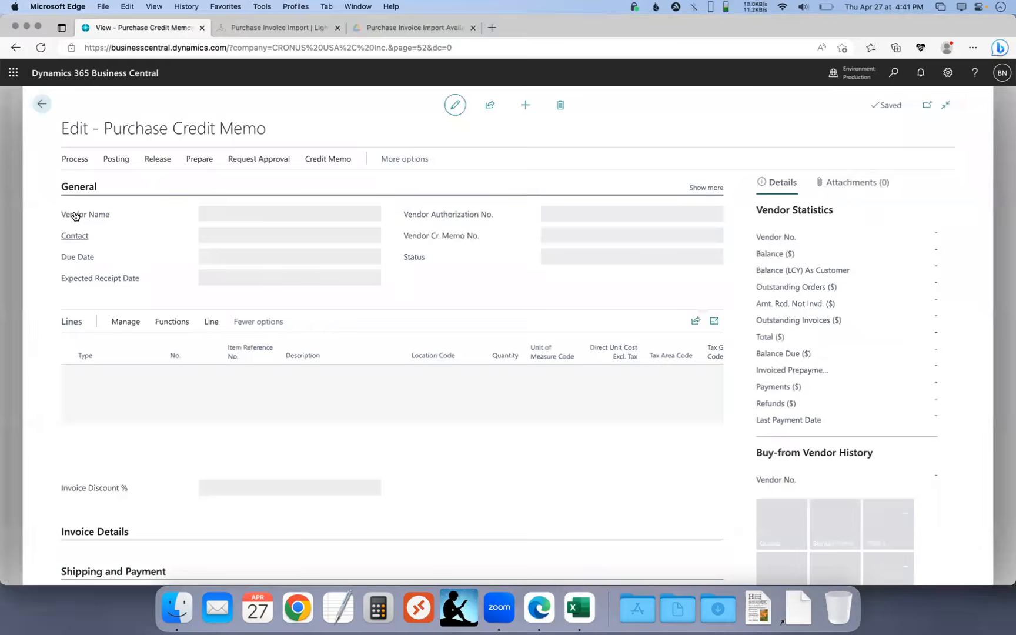